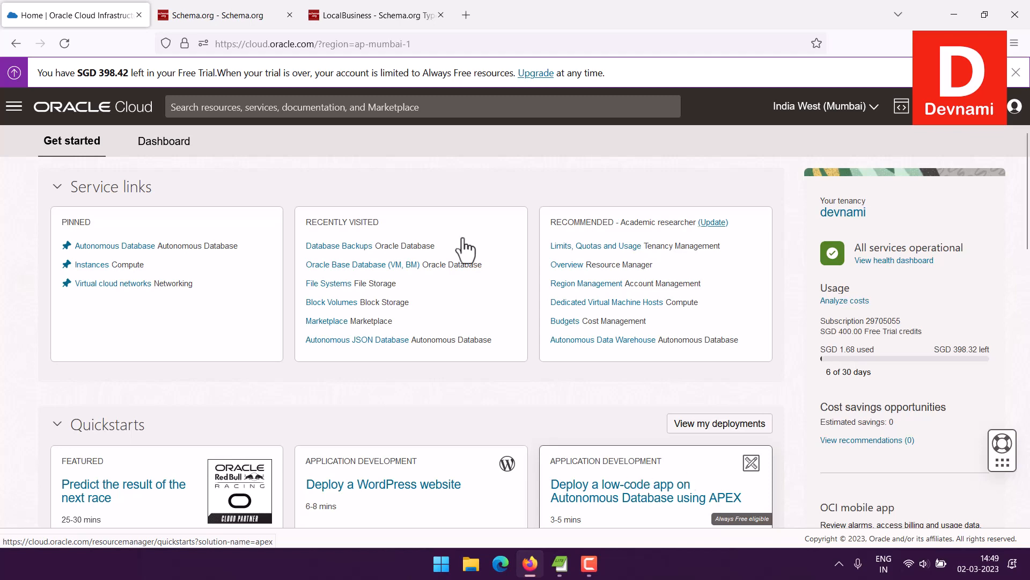
- Open the Tables page of Oracle NoSQL Database from the Databases services
{"action": "left_click", "coordinate": [13, 110]}
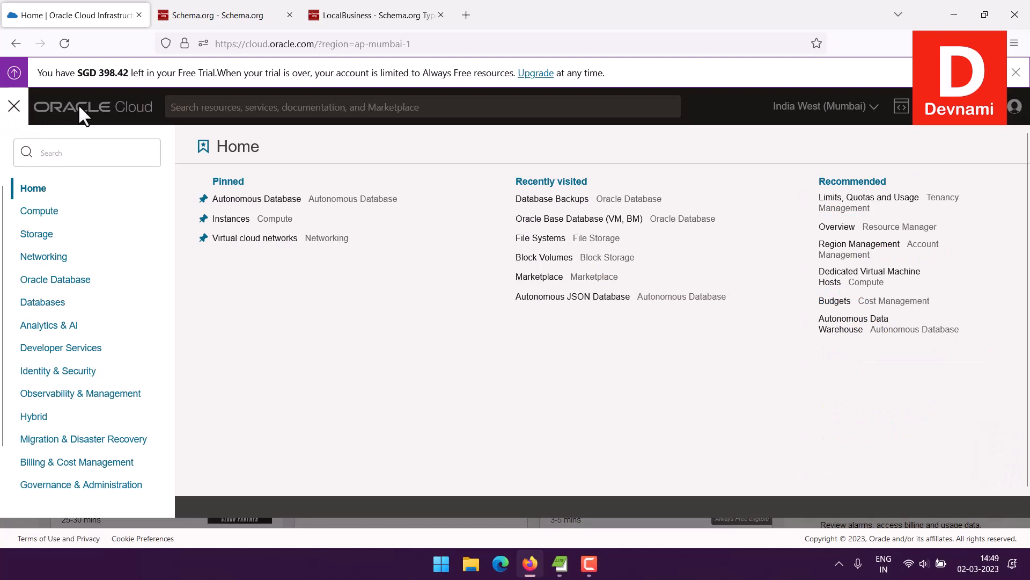
{"action": "left_click", "coordinate": [44, 284]}
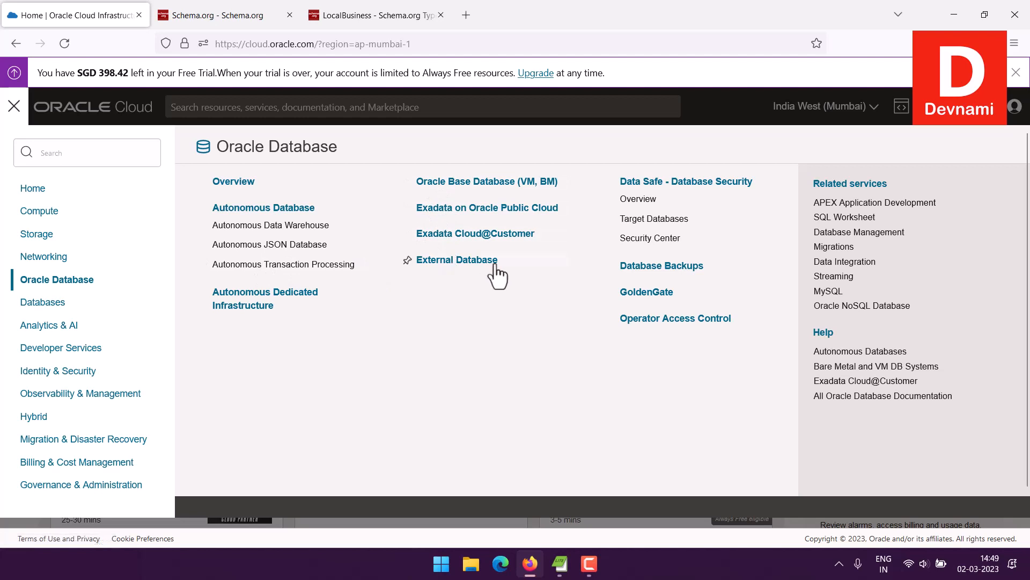
{"action": "left_click", "coordinate": [69, 304]}
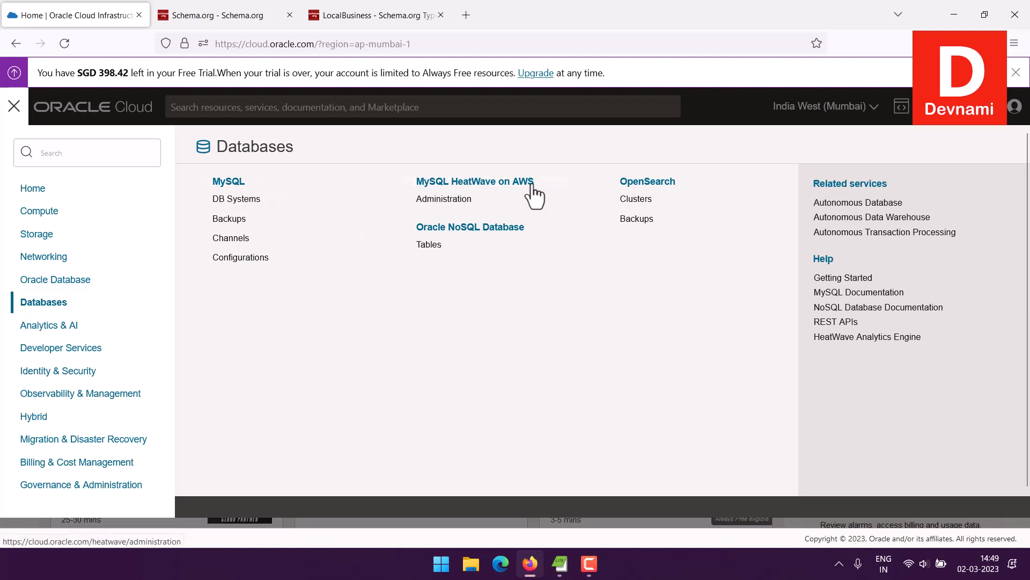
{"action": "left_click", "coordinate": [496, 229]}
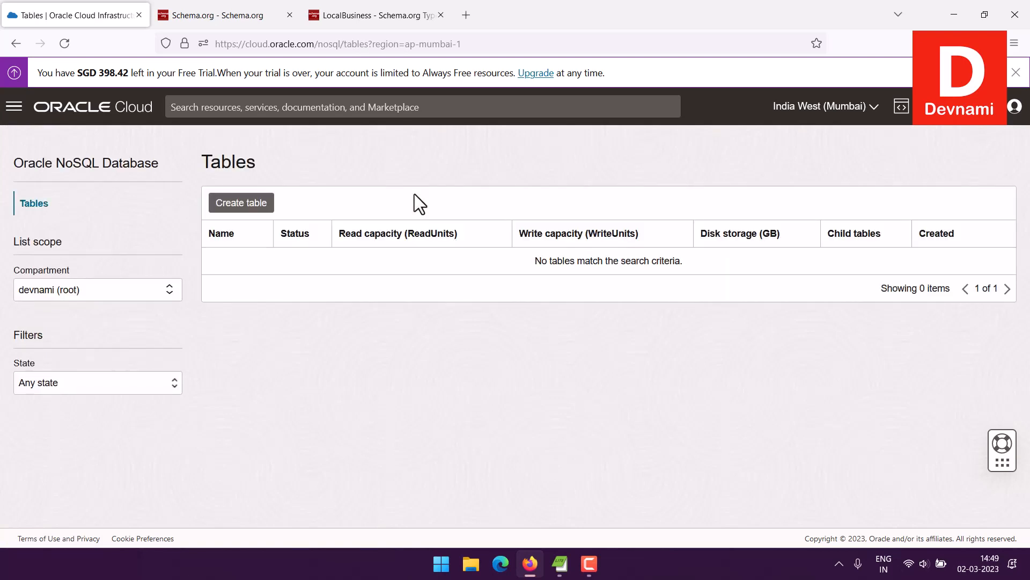
{"action": "left_click_drag", "start_coordinate": [212, 160], "coordinate": [285, 166]}
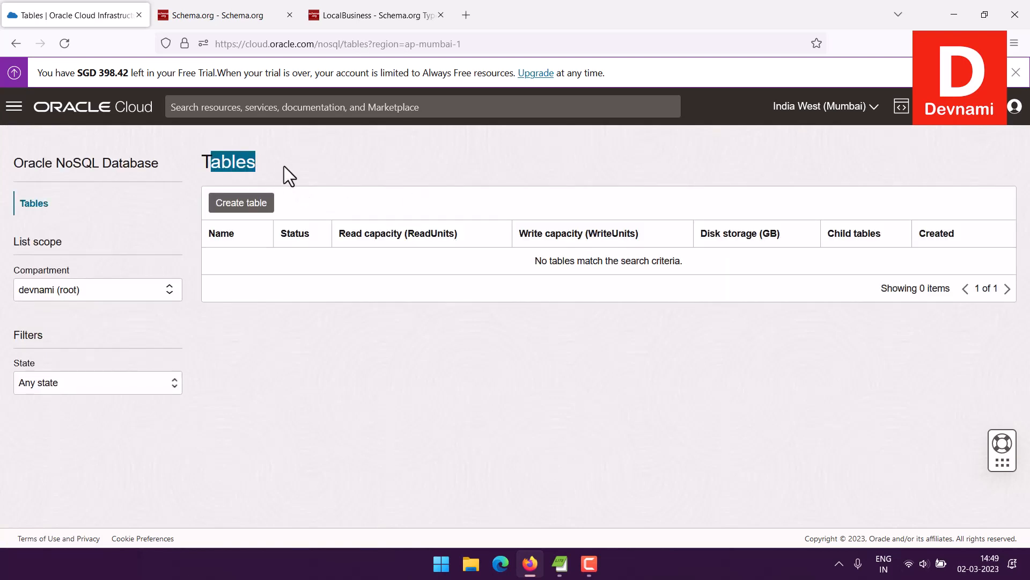
{"action": "left_click", "coordinate": [285, 165]}
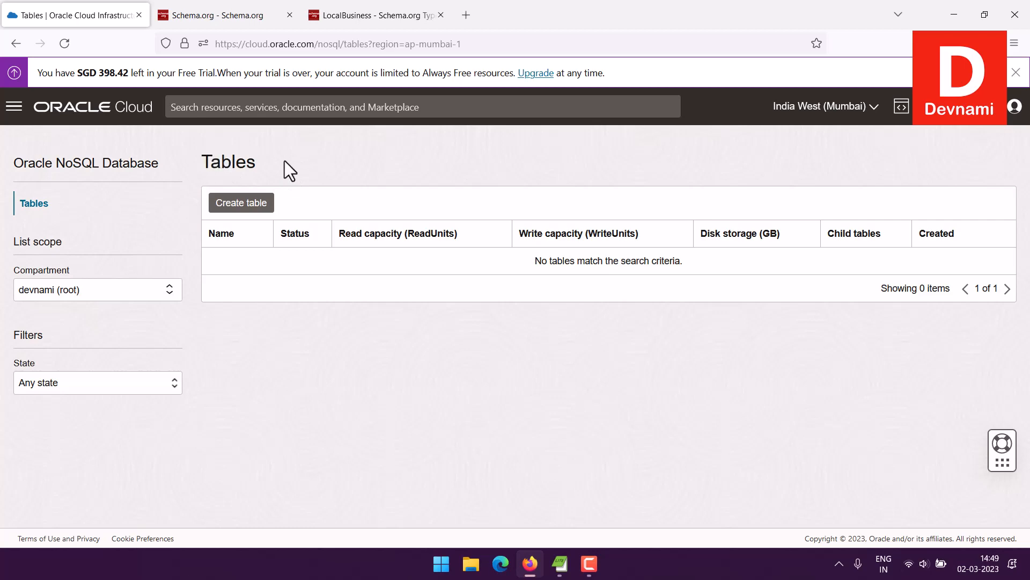
- Switch to the Schema.org LocalBusiness page and display its Example 1 as JSON-LD
{"action": "left_click", "coordinate": [246, 21]}
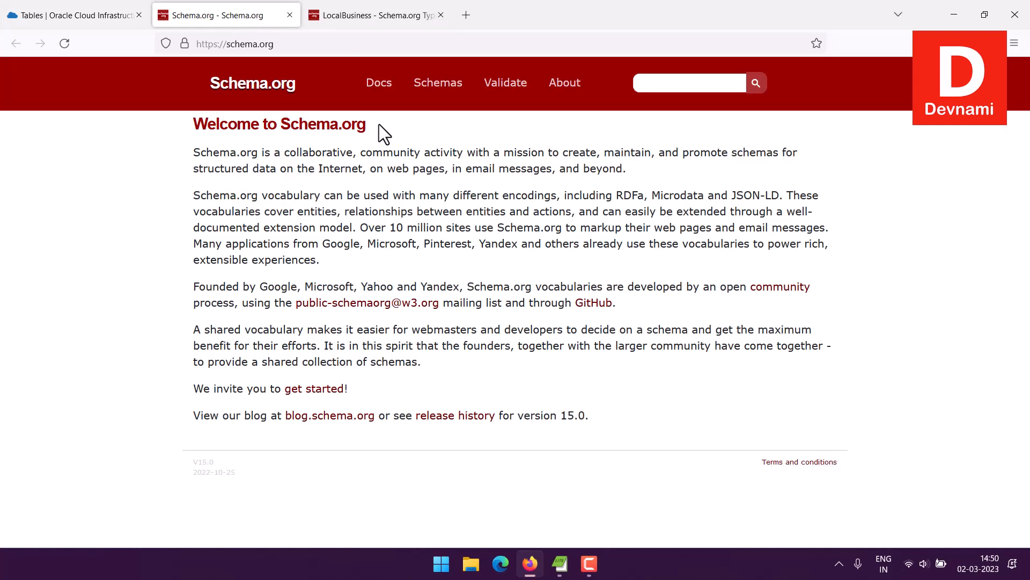
{"action": "left_click", "coordinate": [390, 22]}
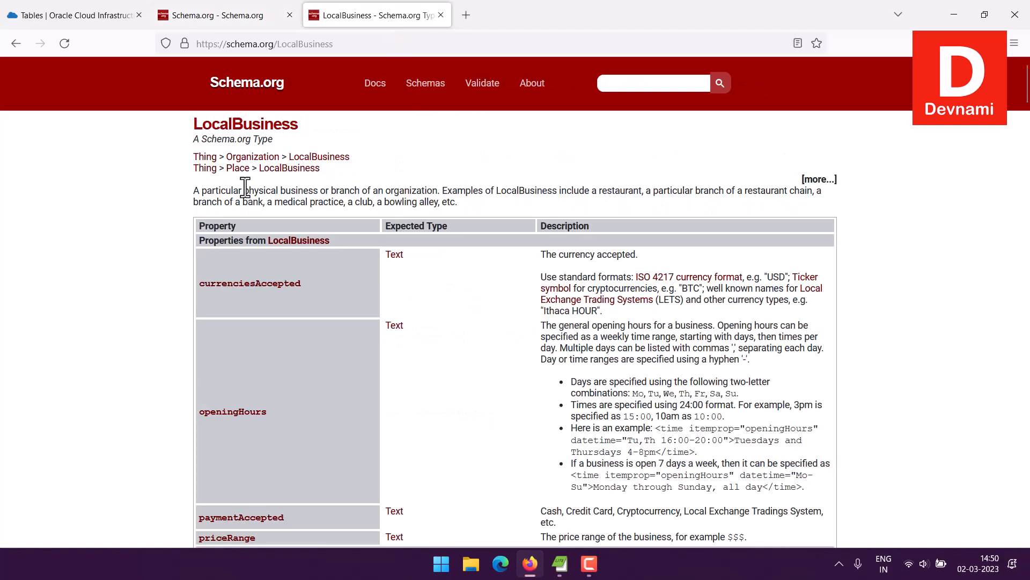
{"action": "scroll", "coordinate": [230, 180], "scroll_direction": "down", "scroll_amount": 1}
{"action": "scroll", "coordinate": [230, 180], "scroll_direction": "down", "scroll_amount": 20}
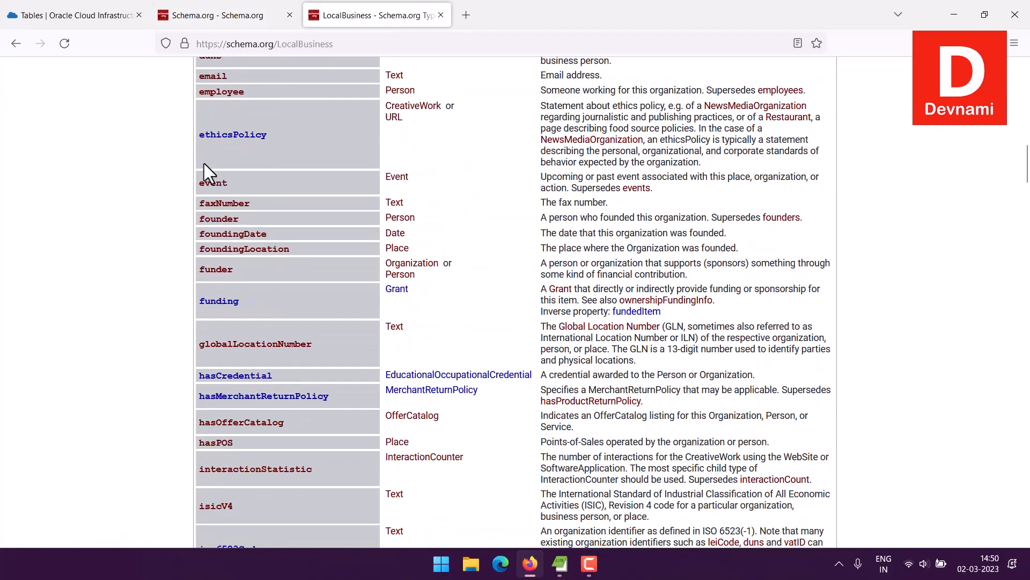
{"action": "scroll", "coordinate": [202, 156], "scroll_direction": "down", "scroll_amount": 10}
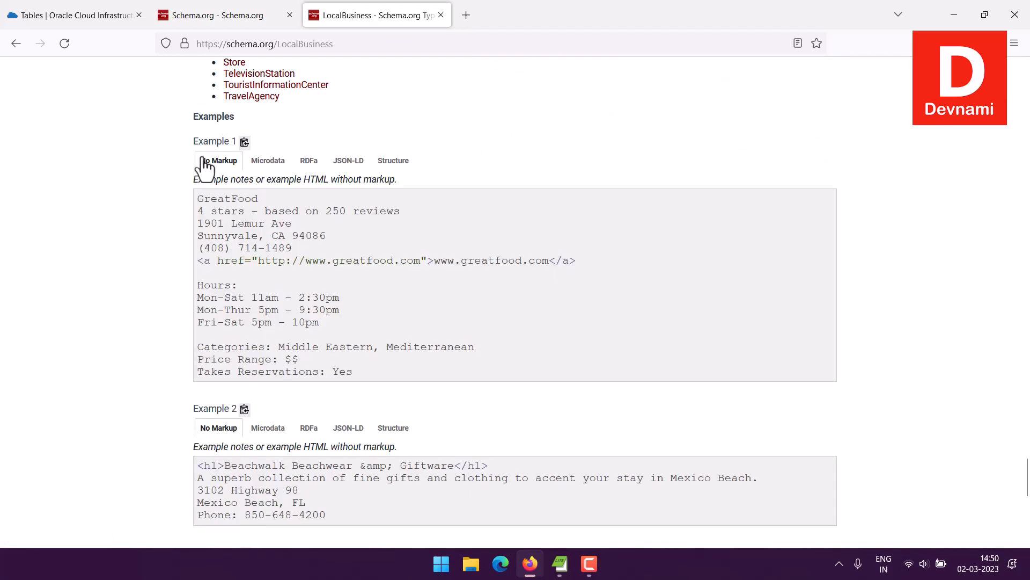
{"action": "scroll", "coordinate": [202, 158], "scroll_direction": "up", "scroll_amount": 2}
{"action": "scroll", "coordinate": [202, 161], "scroll_direction": "down", "scroll_amount": 4}
{"action": "left_click", "coordinate": [349, 74]}
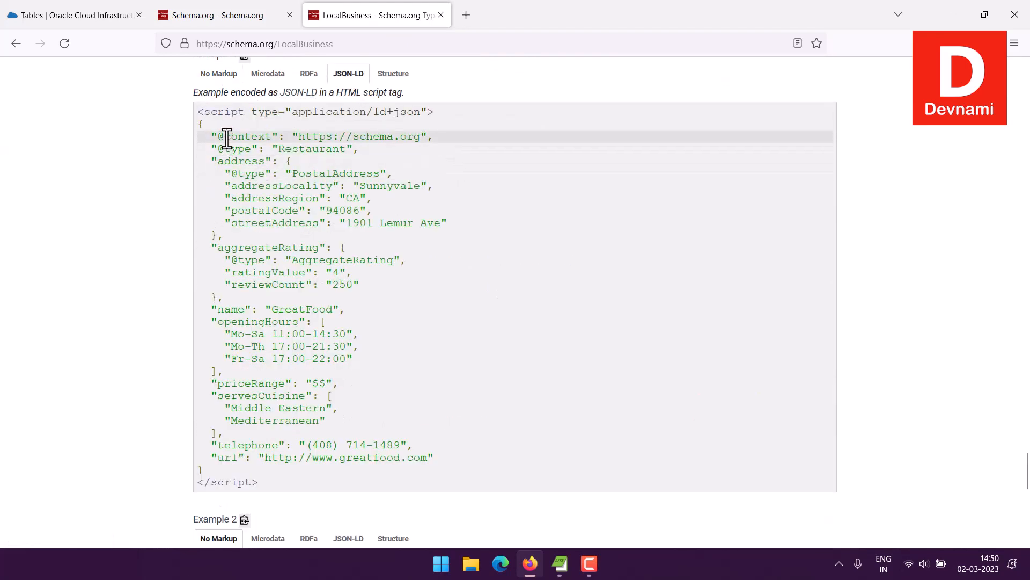
- Examine the address and aggregateRating blocks in Example 1's JSON-LD code
{"action": "left_click_drag", "start_coordinate": [196, 134], "coordinate": [437, 239]}
{"action": "left_click", "coordinate": [366, 219]}
{"action": "left_click_drag", "start_coordinate": [366, 218], "coordinate": [355, 238]}
{"action": "left_click", "coordinate": [202, 139]}
{"action": "left_click", "coordinate": [355, 238]}
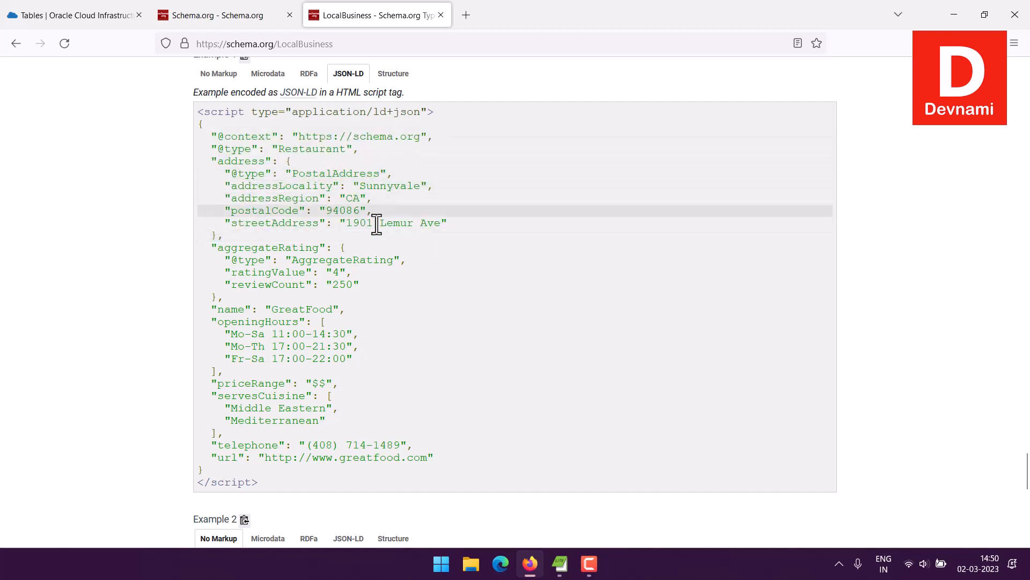
{"action": "left_click_drag", "start_coordinate": [218, 250], "coordinate": [387, 286]}
{"action": "left_click", "coordinate": [387, 285]}
- Display Example 3 of the LocalBusiness page as JSON-LD and look through its invoice structure
{"action": "scroll", "coordinate": [75, 234], "scroll_direction": "down", "scroll_amount": 8}
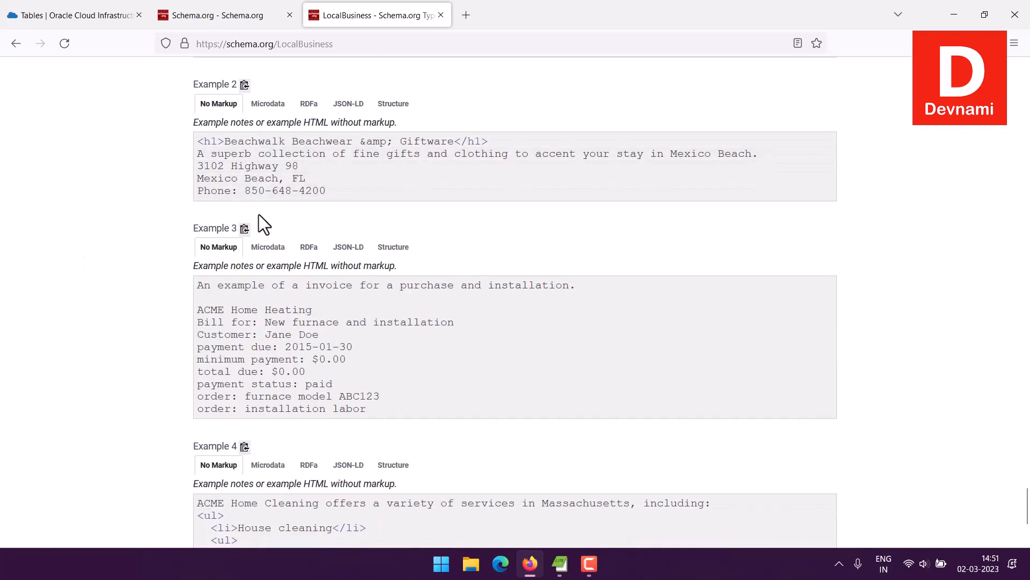
{"action": "left_click", "coordinate": [349, 247]}
{"action": "scroll", "coordinate": [141, 240], "scroll_direction": "down", "scroll_amount": 3}
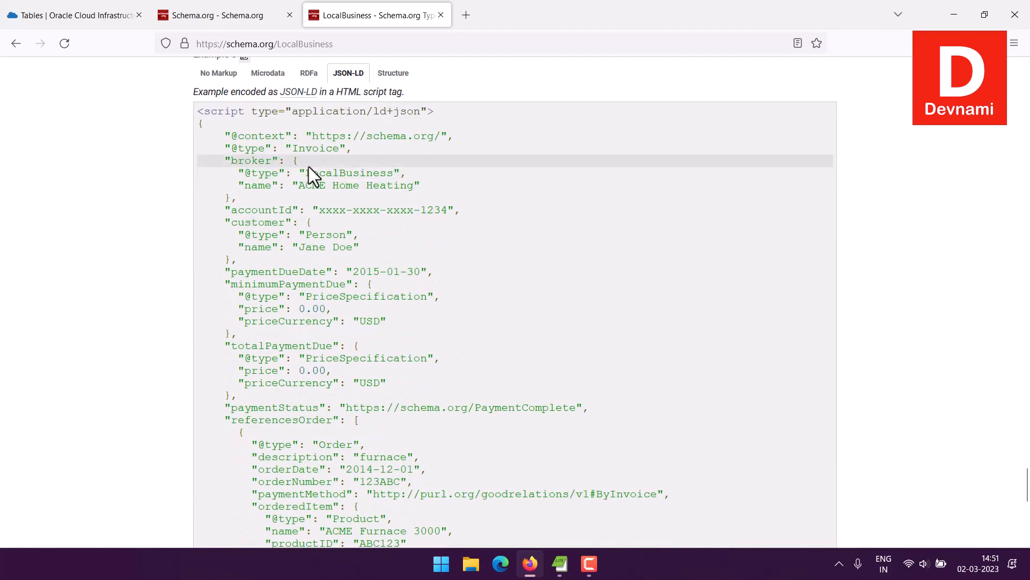
- Return to Oracle Cloud and start a new table with provisioned capacity of 50 read units, 50 write units and 1 GB disk storage
{"action": "left_click", "coordinate": [101, 24]}
{"action": "left_click", "coordinate": [255, 206]}
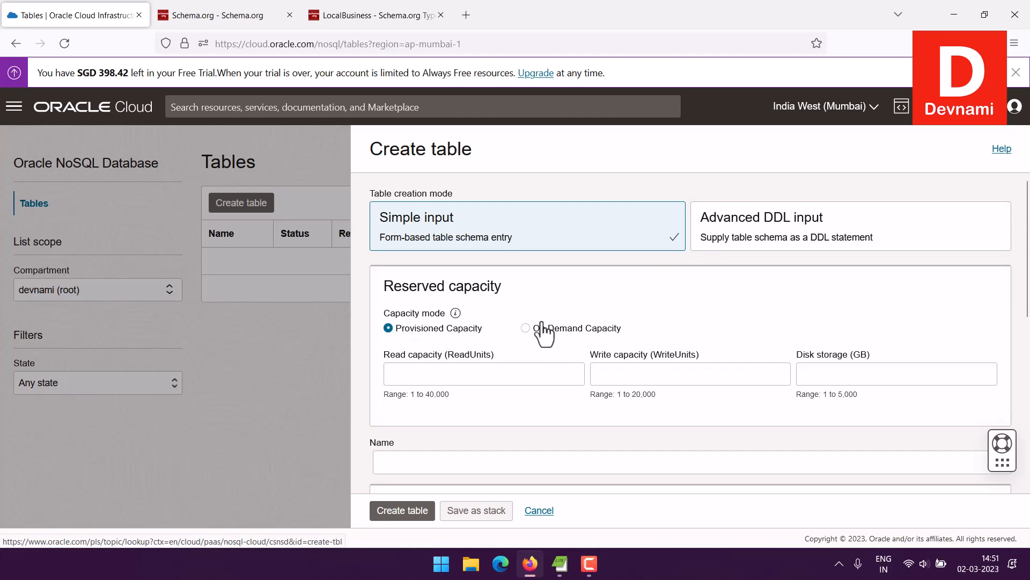
{"action": "mouse_move", "coordinate": [456, 316]}
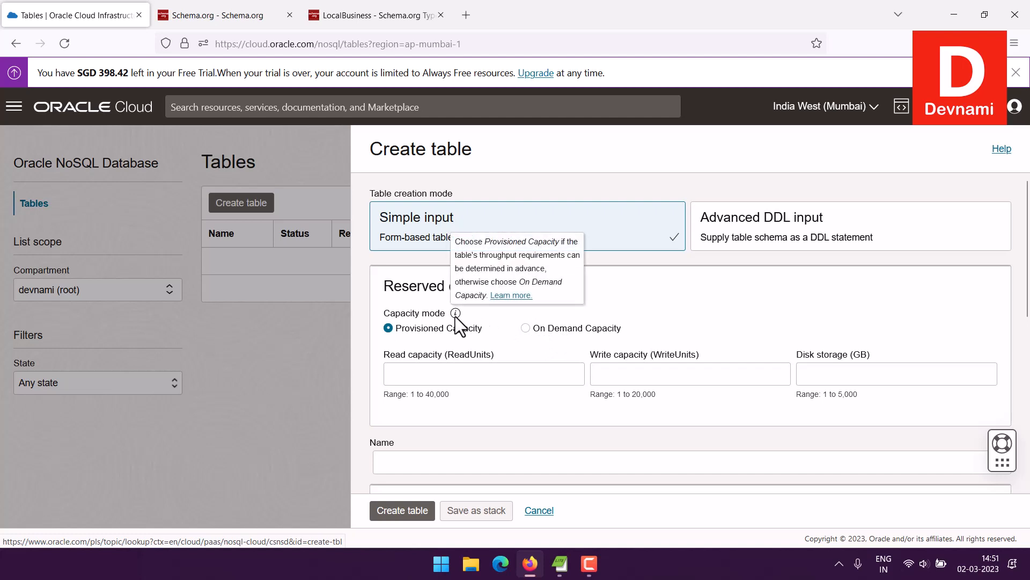
{"action": "left_click", "coordinate": [441, 347]}
{"action": "type", "text": "50"}
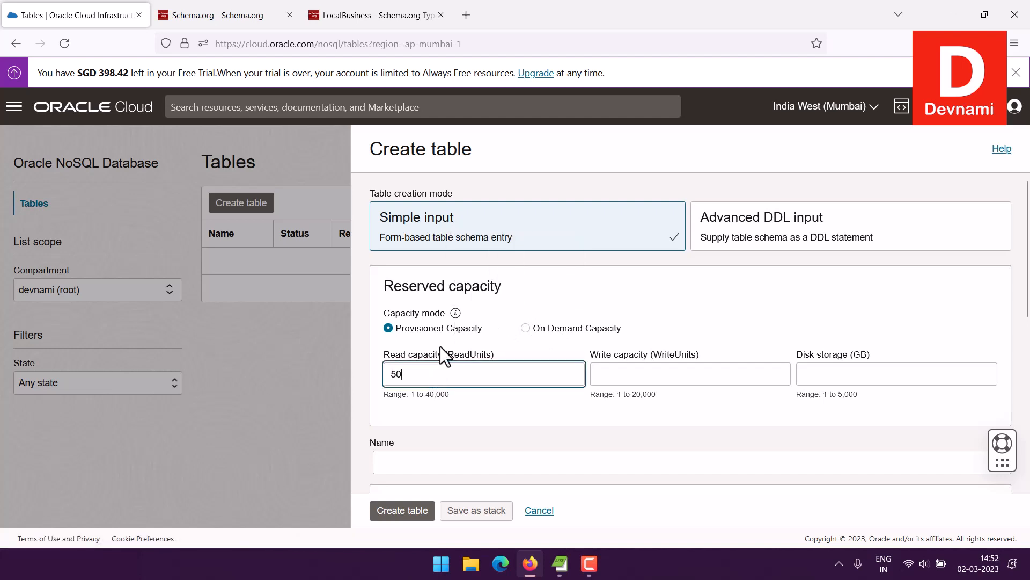
{"action": "key", "text": "Tab"}
{"action": "type", "text": "50"}
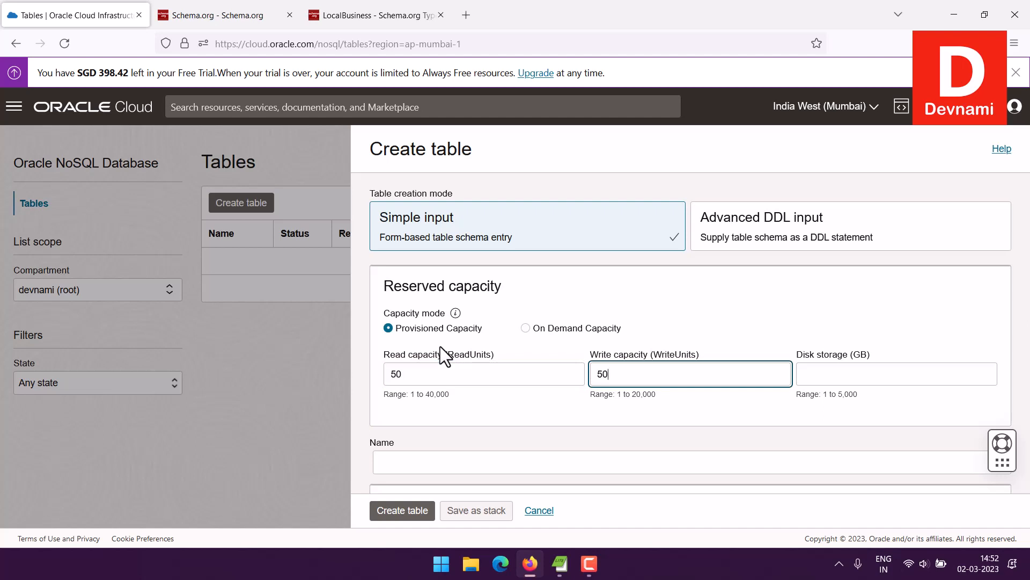
{"action": "key", "text": "Tab"}
{"action": "type", "text": "1"}
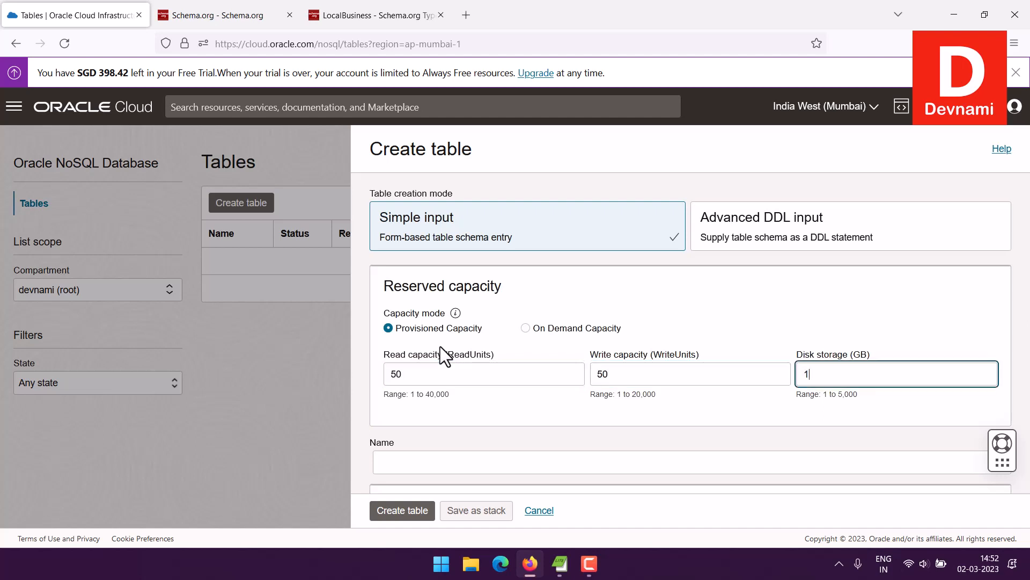
- Name the new table LocalBusiness
{"action": "scroll", "coordinate": [653, 354], "scroll_direction": "down", "scroll_amount": 1}
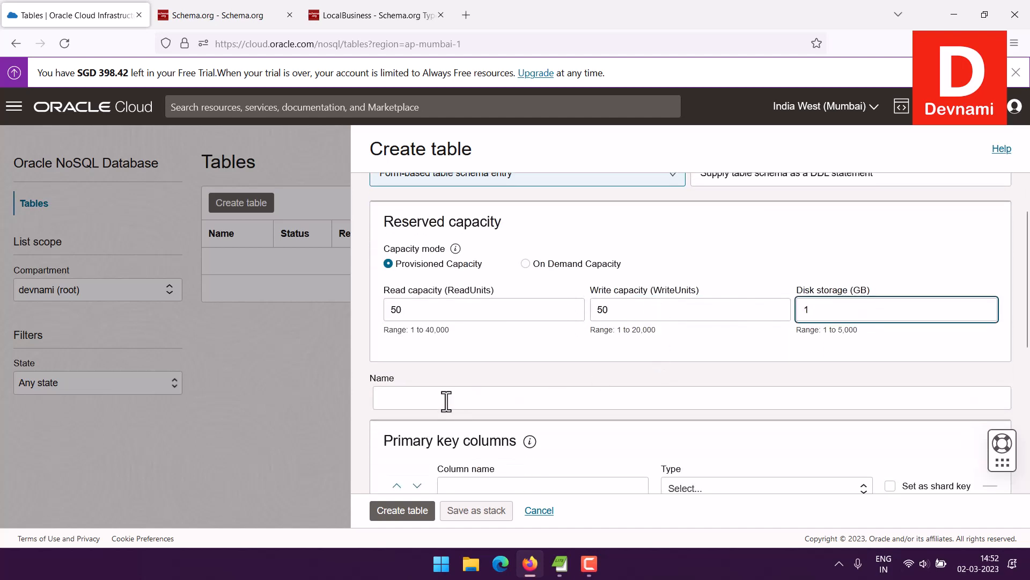
{"action": "left_click", "coordinate": [468, 401]}
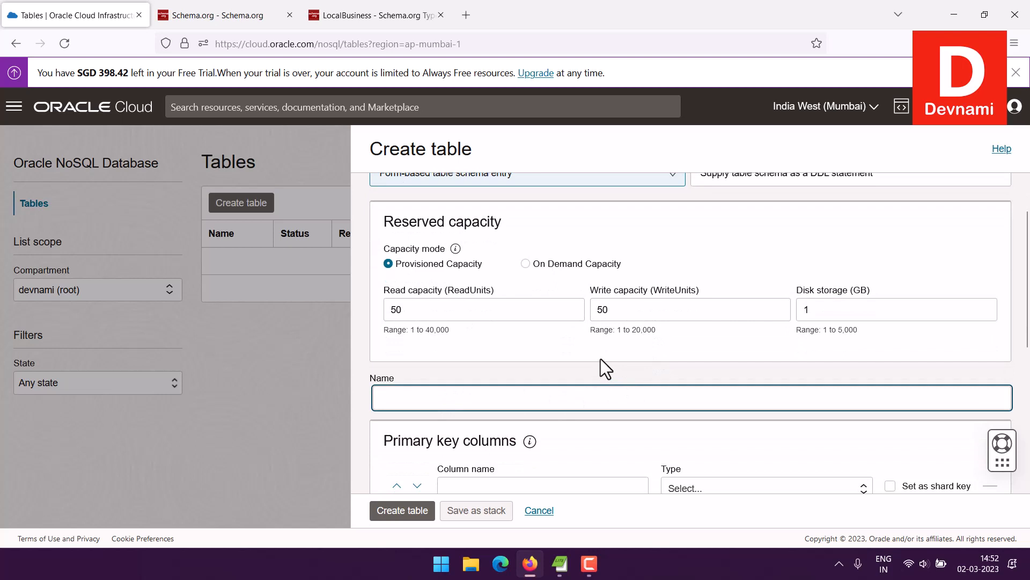
{"action": "type", "text": "LocalBusiness"}
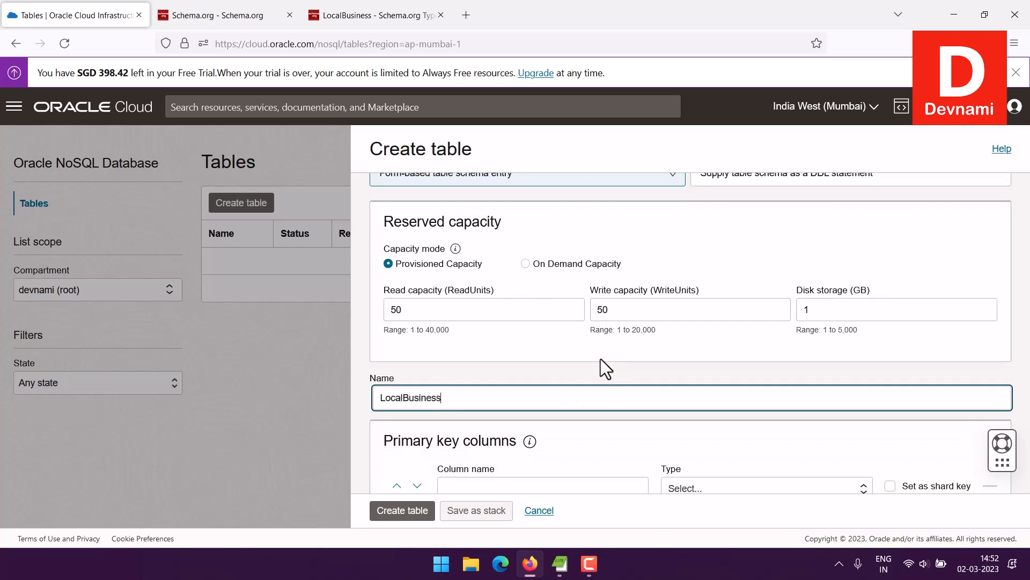
- Define the primary key column id with type Integer and set it as the shard key
{"action": "scroll", "coordinate": [574, 230], "scroll_direction": "down", "scroll_amount": 5}
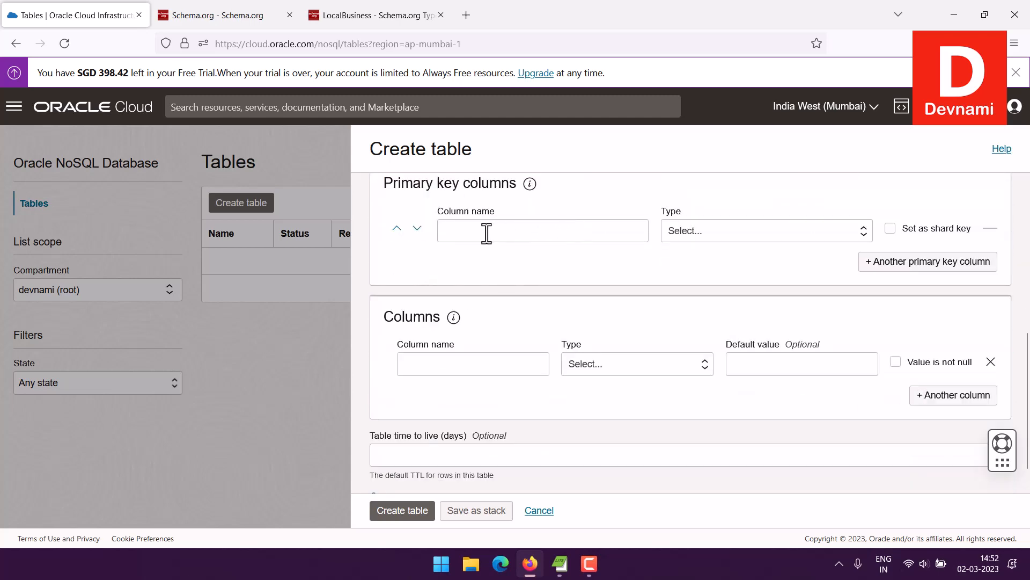
{"action": "left_click", "coordinate": [475, 234]}
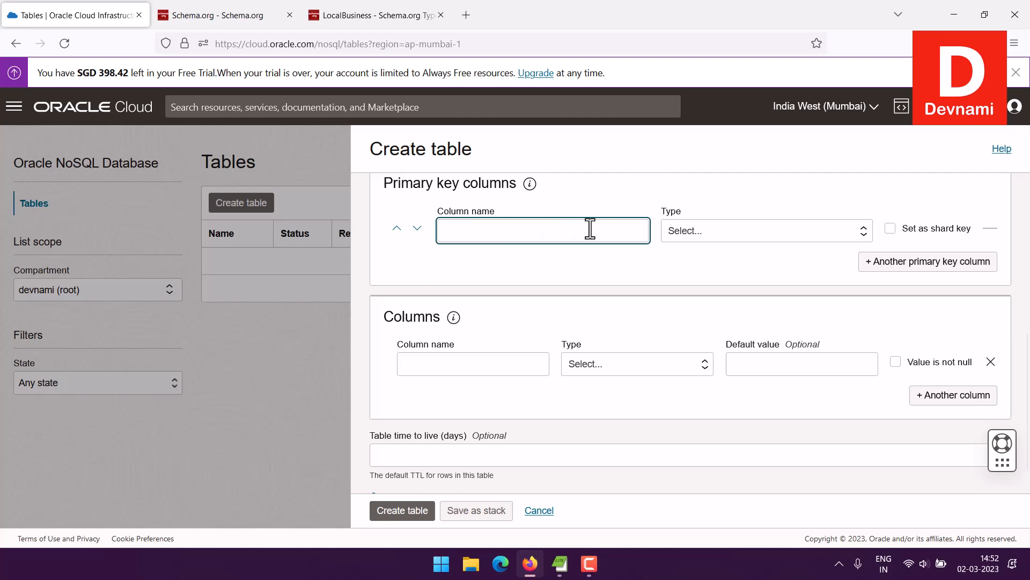
{"action": "type", "text": "id"}
{"action": "left_click", "coordinate": [718, 228]}
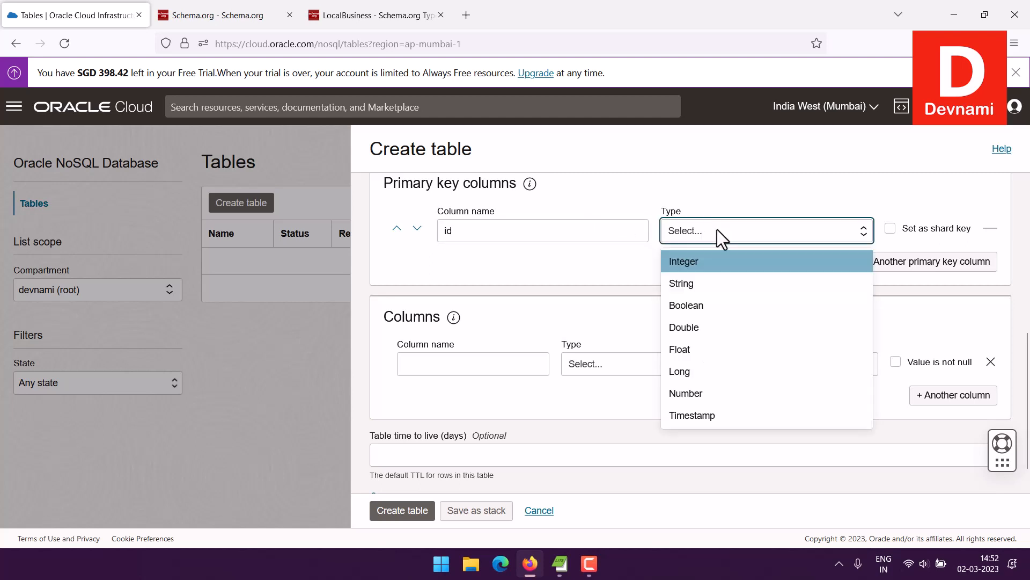
{"action": "left_click", "coordinate": [704, 262]}
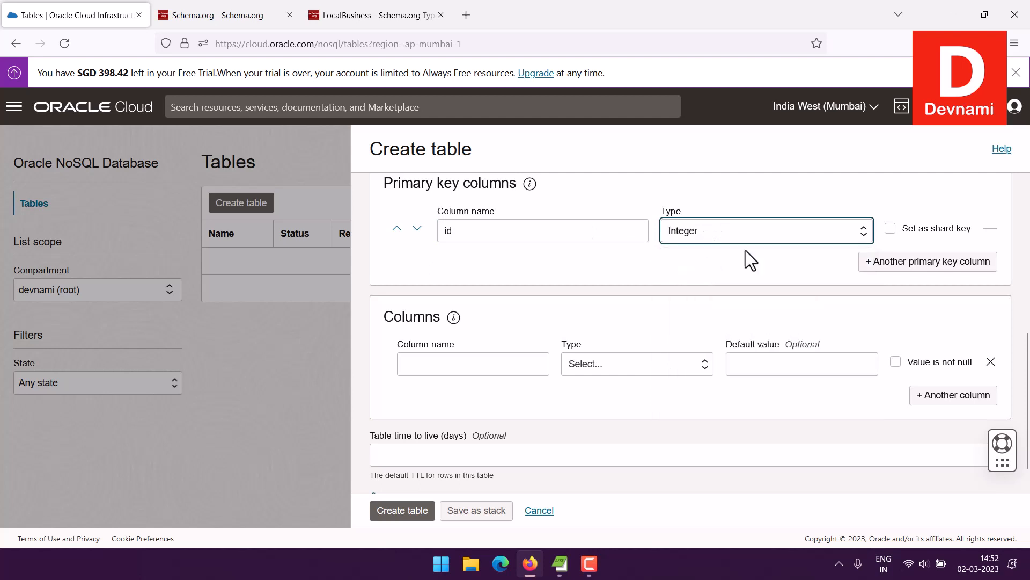
{"action": "left_click", "coordinate": [891, 229]}
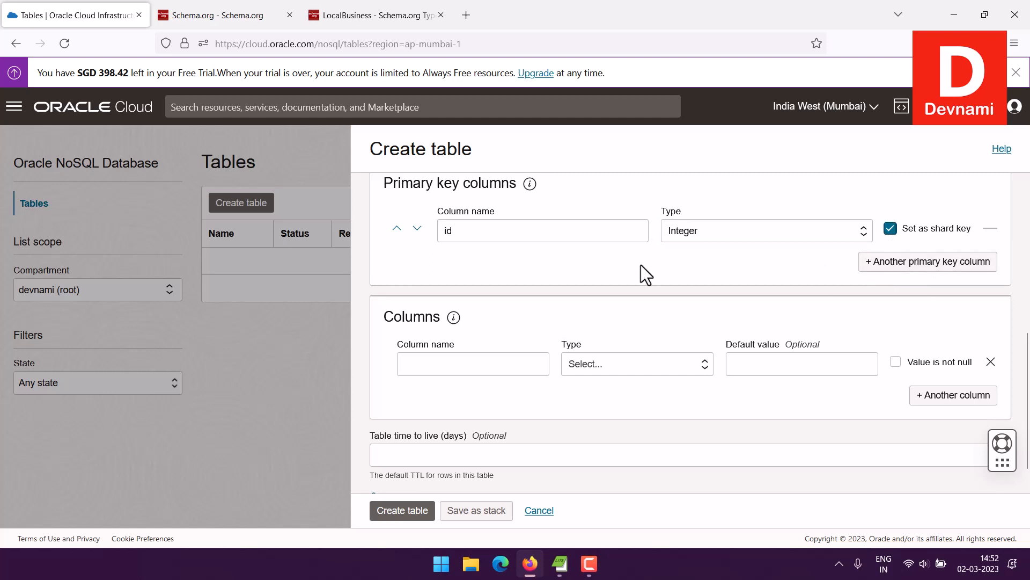
{"action": "scroll", "coordinate": [642, 264], "scroll_direction": "up", "scroll_amount": 2}
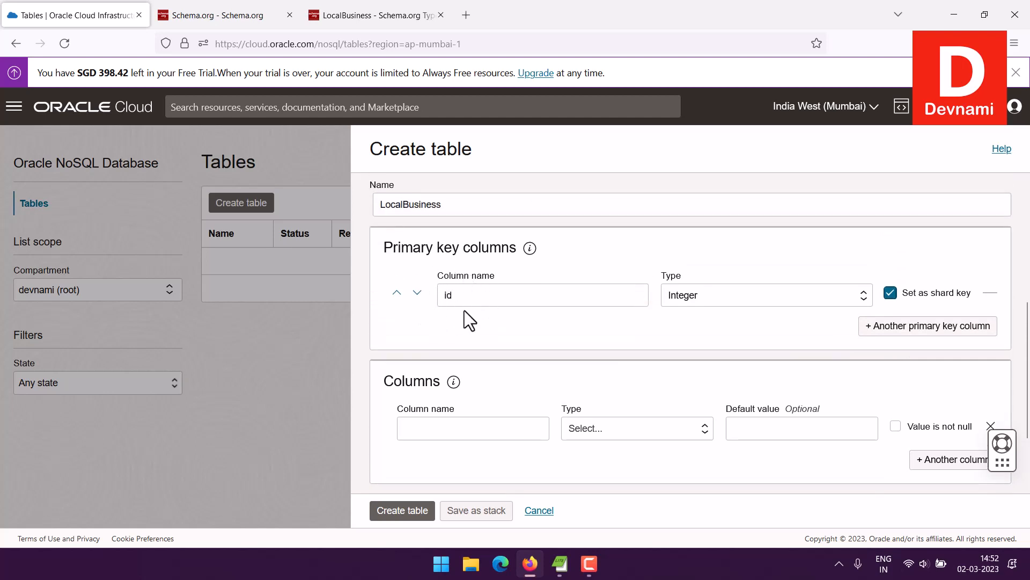
{"action": "scroll", "coordinate": [553, 306], "scroll_direction": "down", "scroll_amount": 2}
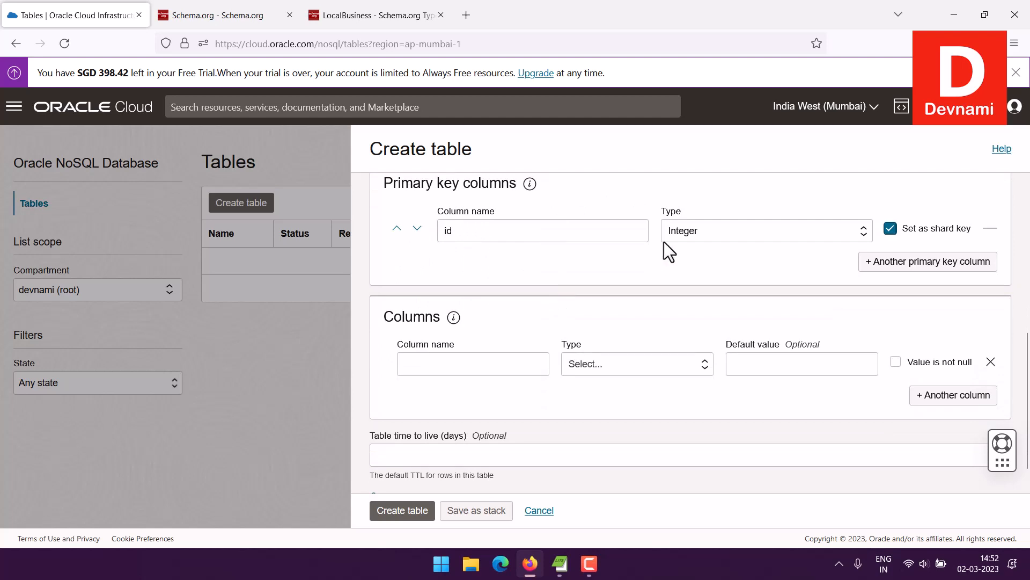
- Consult the Schema.org LocalBusiness page, examining Example 3's broker and account fields and Example 2's business details for the table's columns
{"action": "left_click", "coordinate": [450, 360]}
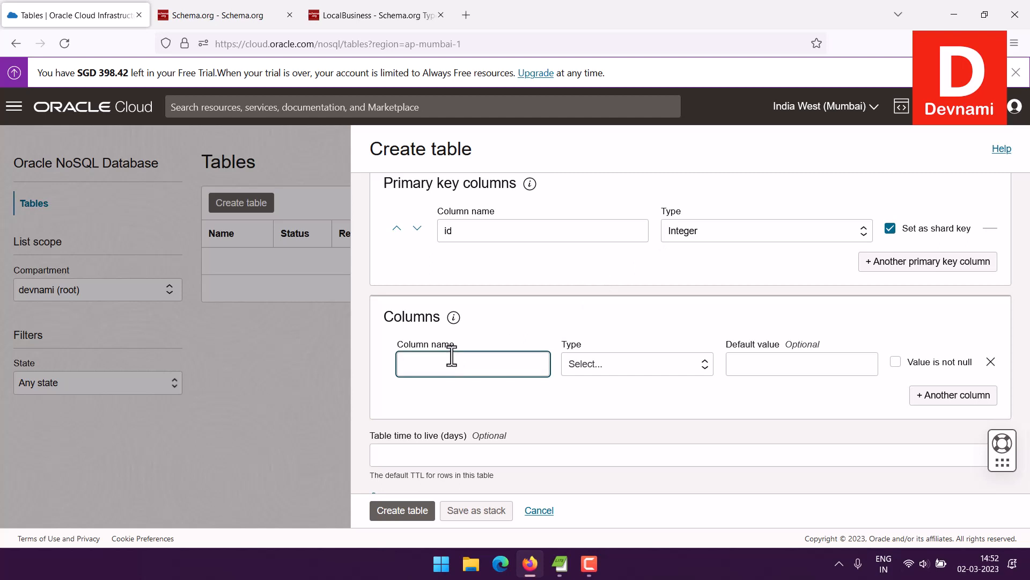
{"action": "left_click", "coordinate": [343, 9]}
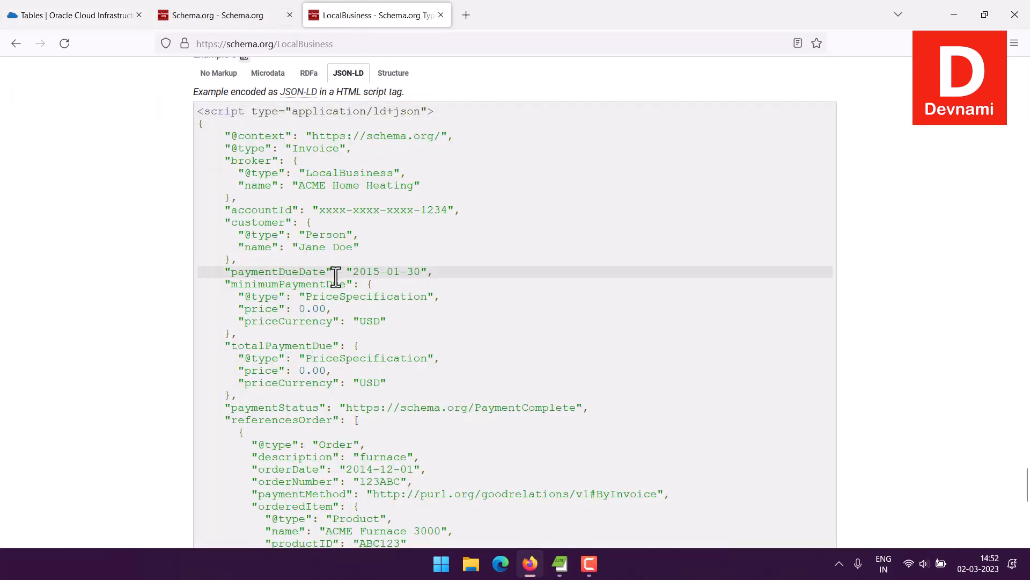
{"action": "double_click", "coordinate": [237, 161]}
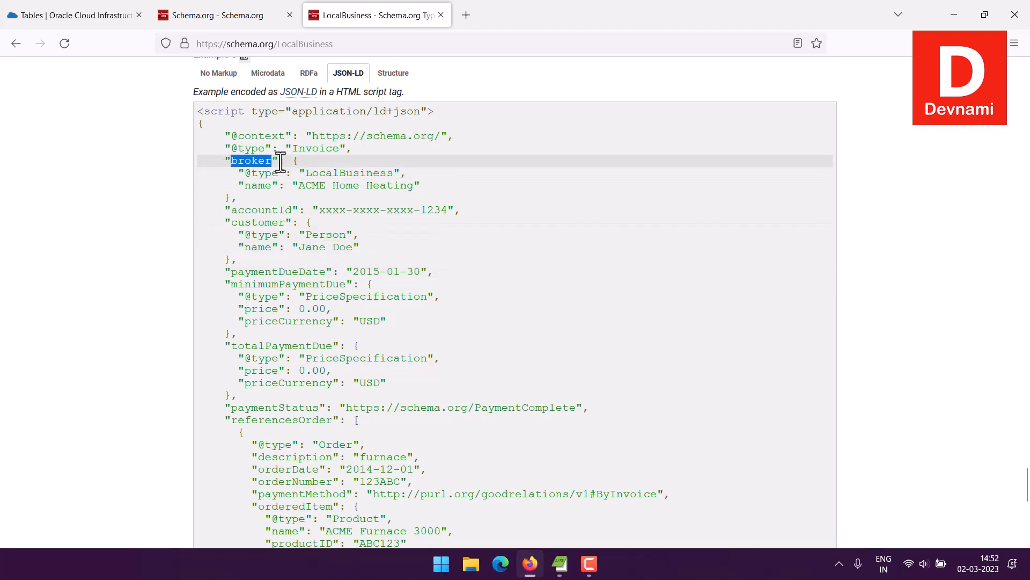
{"action": "left_click", "coordinate": [280, 162]}
{"action": "left_click_drag", "start_coordinate": [239, 173], "coordinate": [378, 212]}
{"action": "left_click", "coordinate": [377, 213]}
{"action": "scroll", "coordinate": [380, 214], "scroll_direction": "up", "scroll_amount": 2}
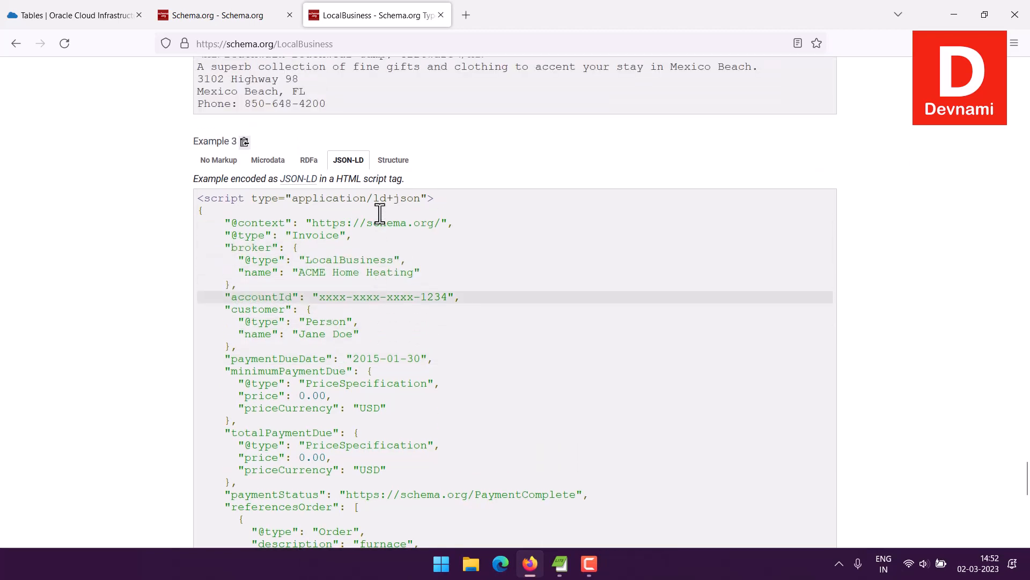
{"action": "scroll", "coordinate": [446, 270], "scroll_direction": "up", "scroll_amount": 5}
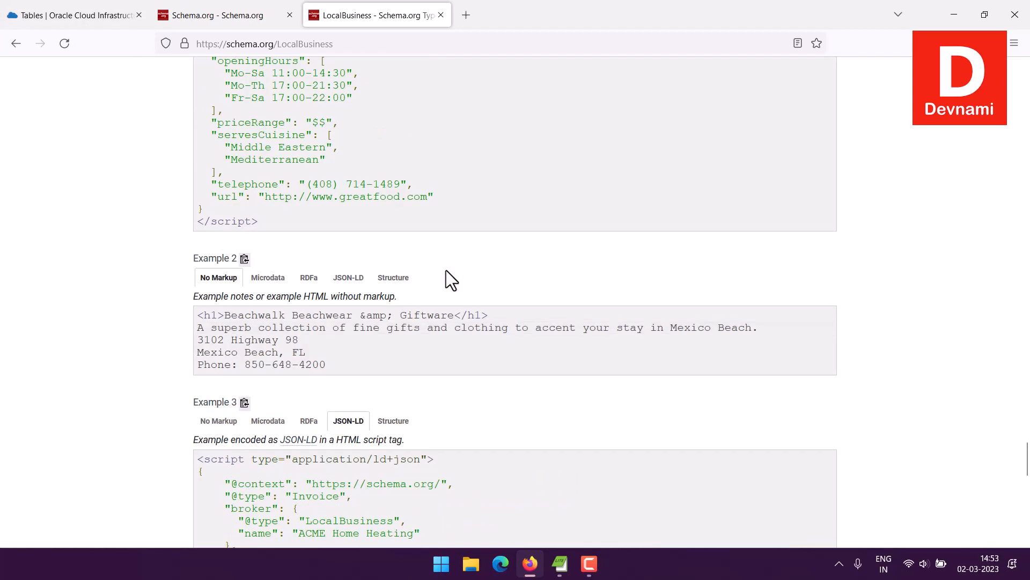
{"action": "left_click_drag", "start_coordinate": [264, 315], "coordinate": [362, 361]}
{"action": "left_click", "coordinate": [366, 368]}
{"action": "scroll", "coordinate": [534, 364], "scroll_direction": "down", "scroll_amount": 3}
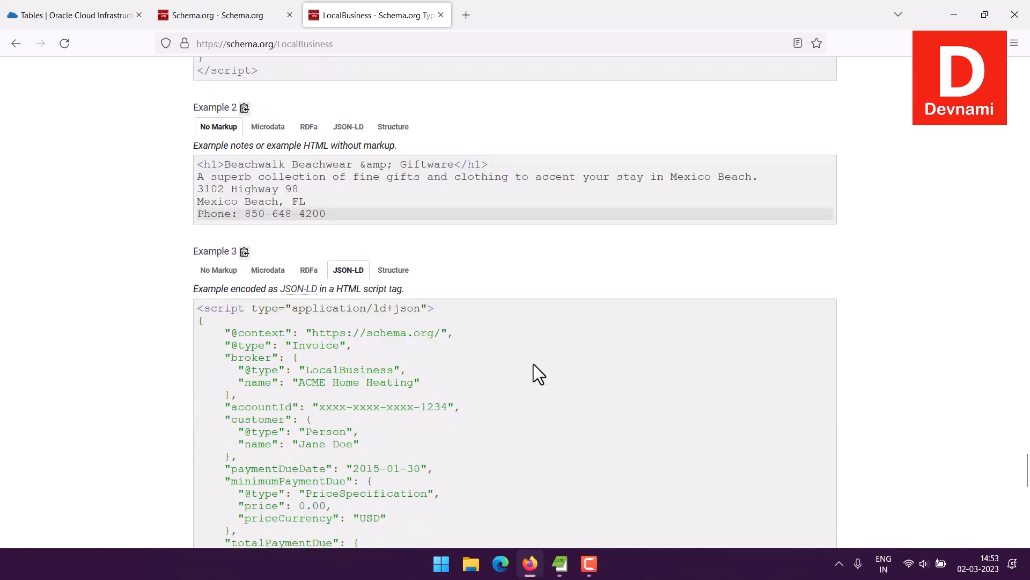
- Examine the payment fields in Example 3 and the provider type and name in Example 4's JSON-LD markup
{"action": "scroll", "coordinate": [533, 364], "scroll_direction": "down", "scroll_amount": 2}
{"action": "left_click_drag", "start_coordinate": [250, 396], "coordinate": [375, 414]}
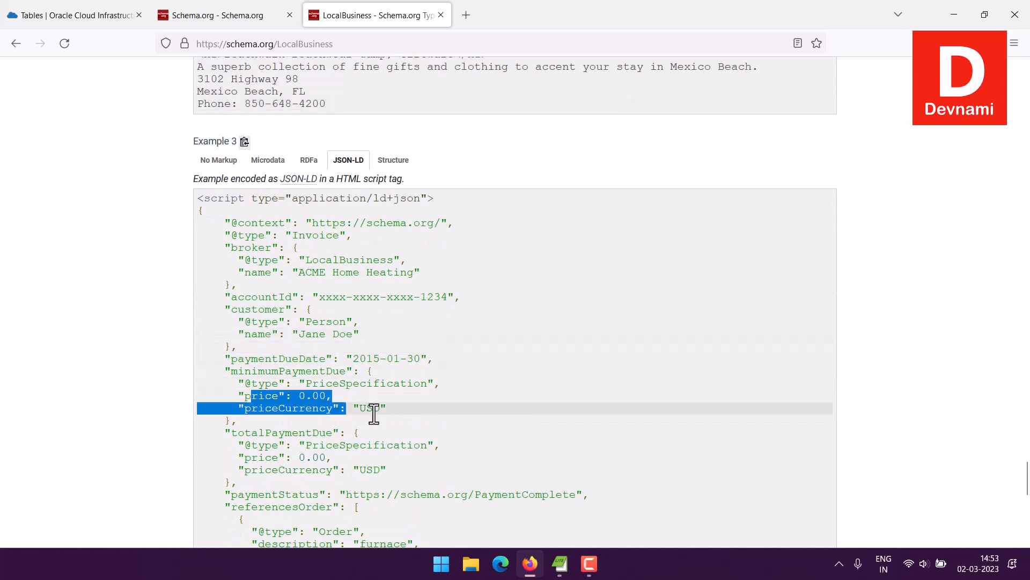
{"action": "left_click", "coordinate": [468, 410]}
{"action": "scroll", "coordinate": [468, 410], "scroll_direction": "down", "scroll_amount": 11}
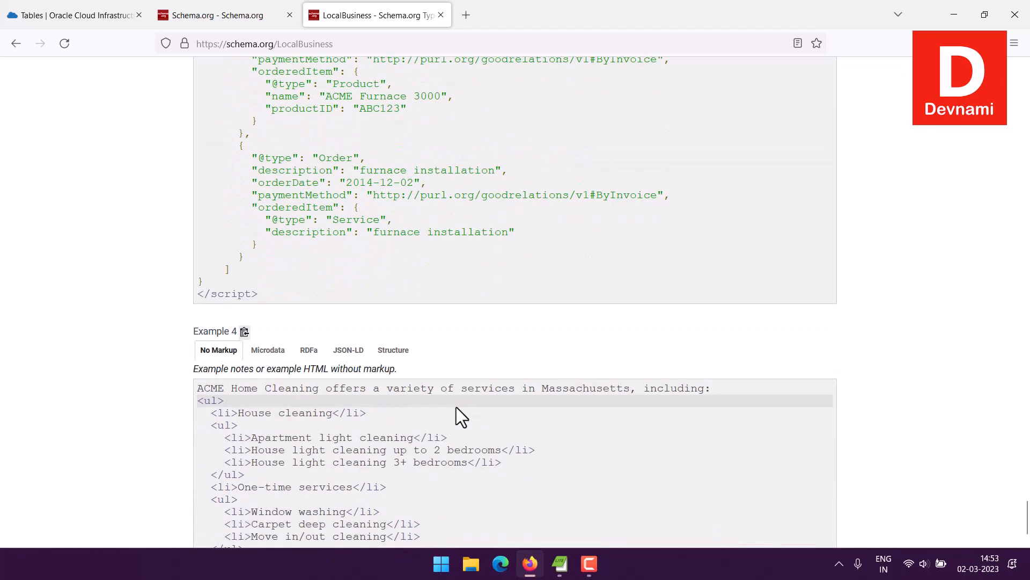
{"action": "left_click", "coordinate": [347, 351]}
{"action": "scroll", "coordinate": [518, 350], "scroll_direction": "down", "scroll_amount": 3}
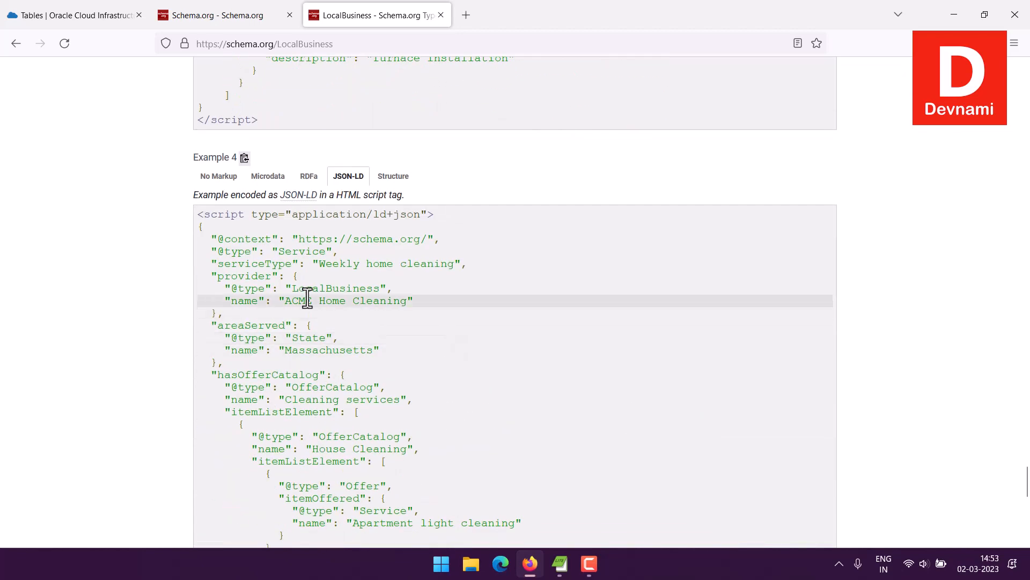
{"action": "left_click_drag", "start_coordinate": [305, 289], "coordinate": [389, 288]}
{"action": "left_click", "coordinate": [388, 288]}
{"action": "left_click_drag", "start_coordinate": [306, 301], "coordinate": [420, 301]}
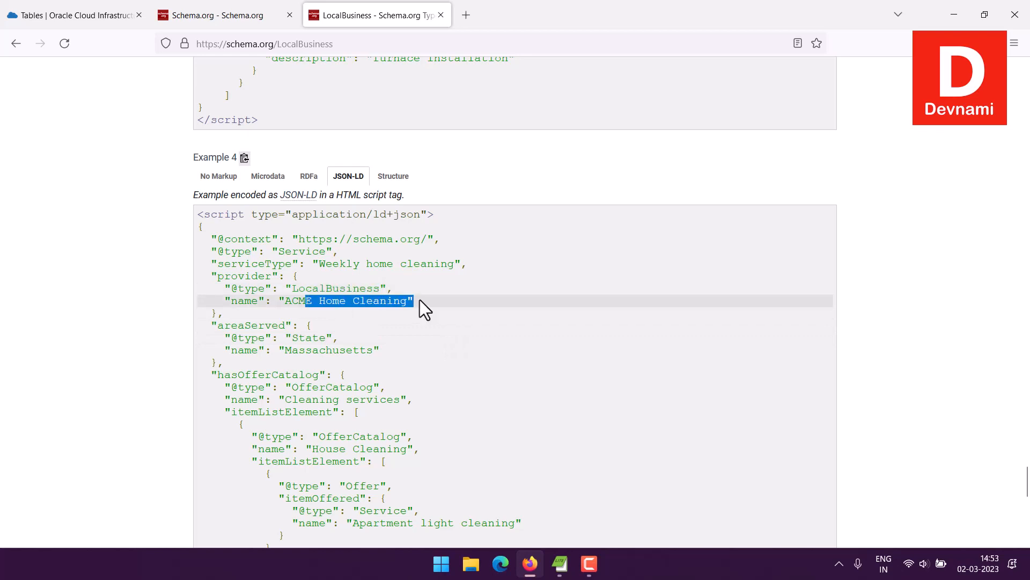
{"action": "left_click", "coordinate": [424, 301]}
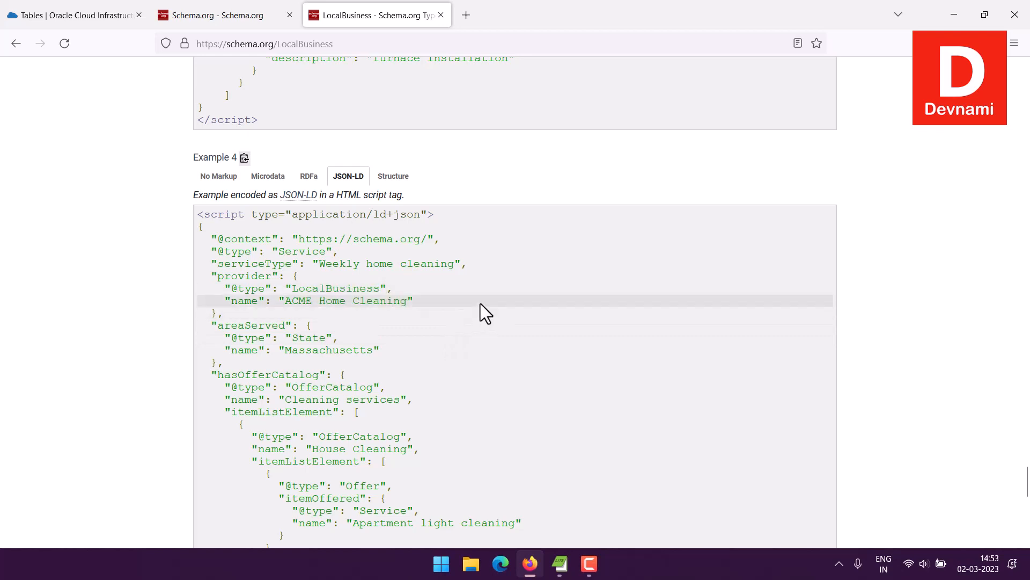
- Return to the Oracle Cloud table form and define the first regular column as Provider with type String
{"action": "left_click", "coordinate": [80, 16]}
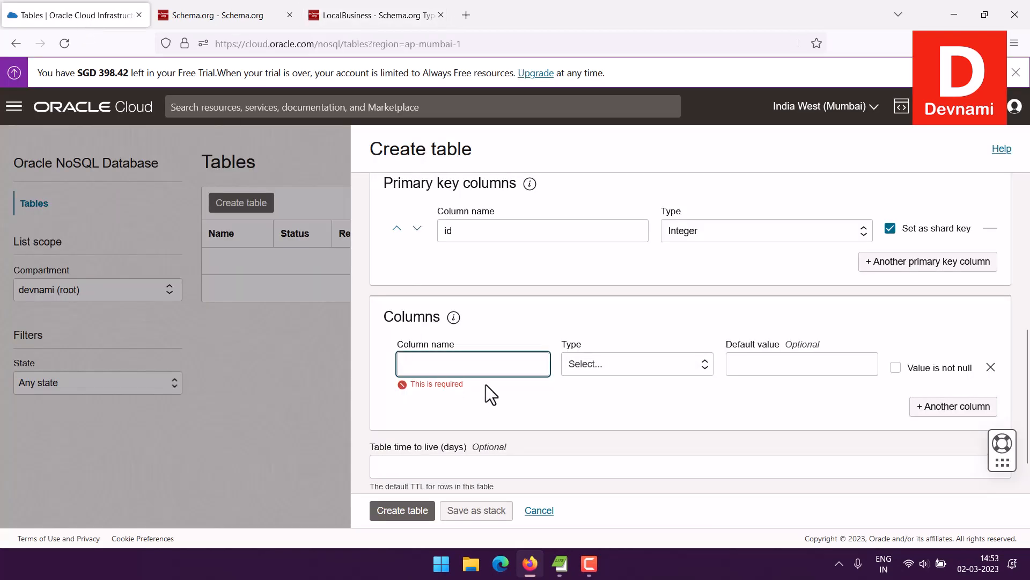
{"action": "type", "text": "Provider"}
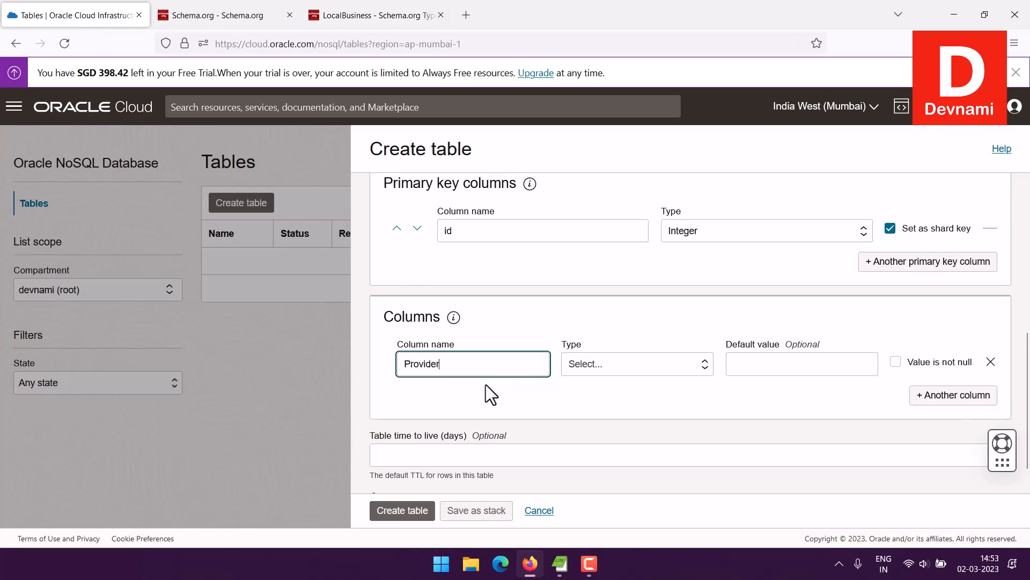
{"action": "left_click", "coordinate": [620, 365]}
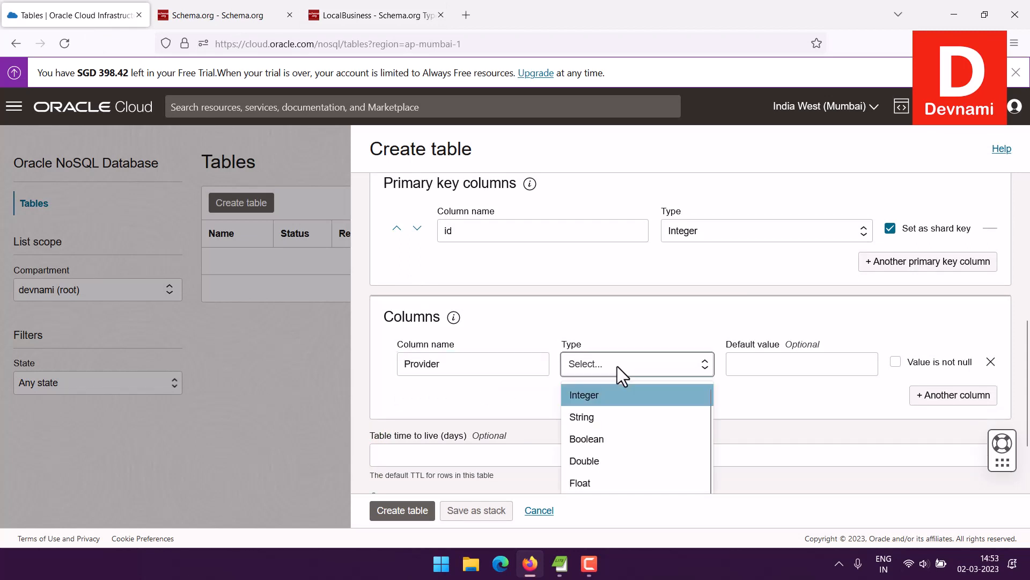
{"action": "left_click", "coordinate": [600, 417]}
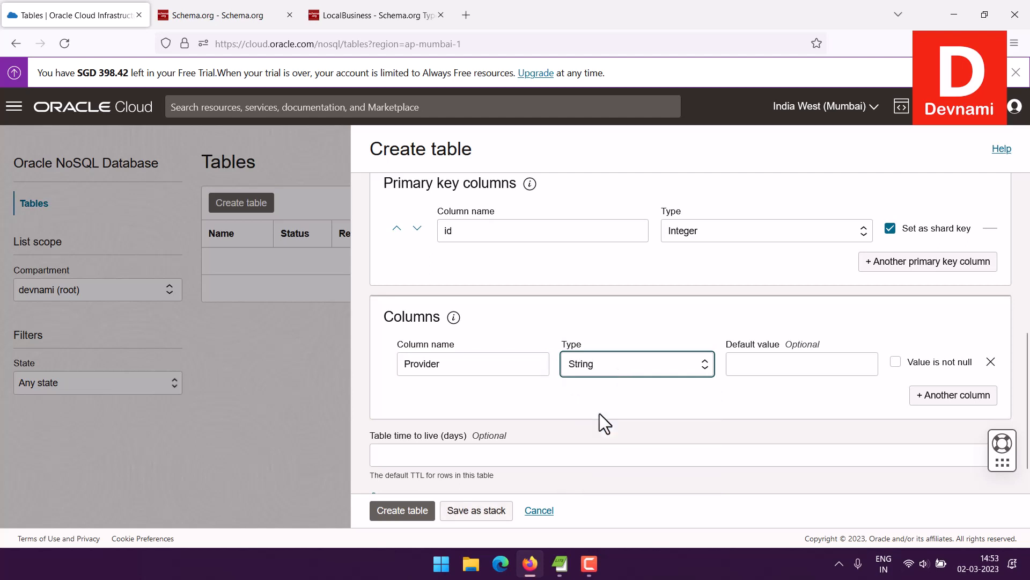
- Add a second column named City with type String, consulting Example 4 on the Schema.org page for its fields
{"action": "scroll", "coordinate": [768, 349], "scroll_direction": "down", "scroll_amount": 1}
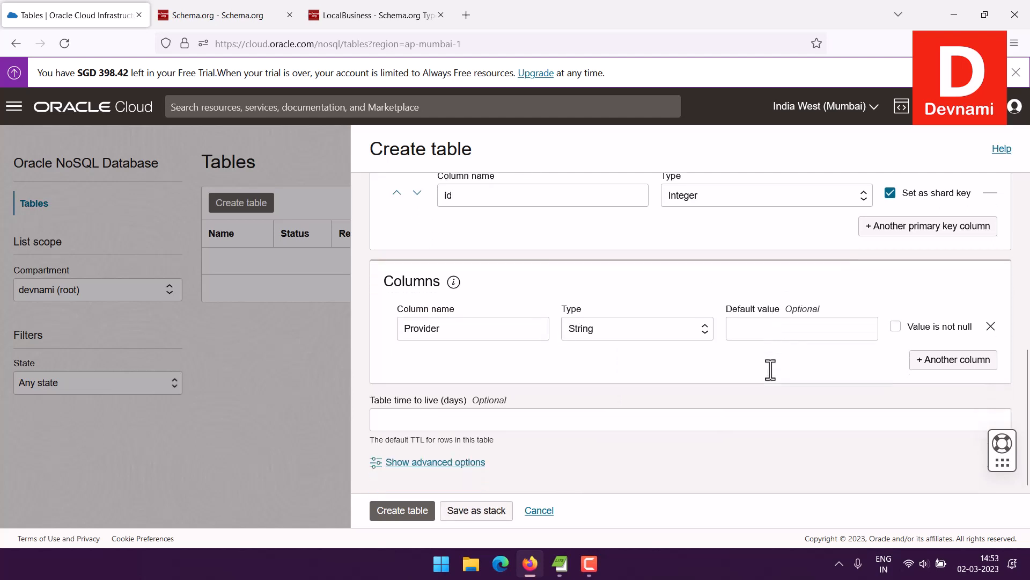
{"action": "left_click", "coordinate": [954, 361]}
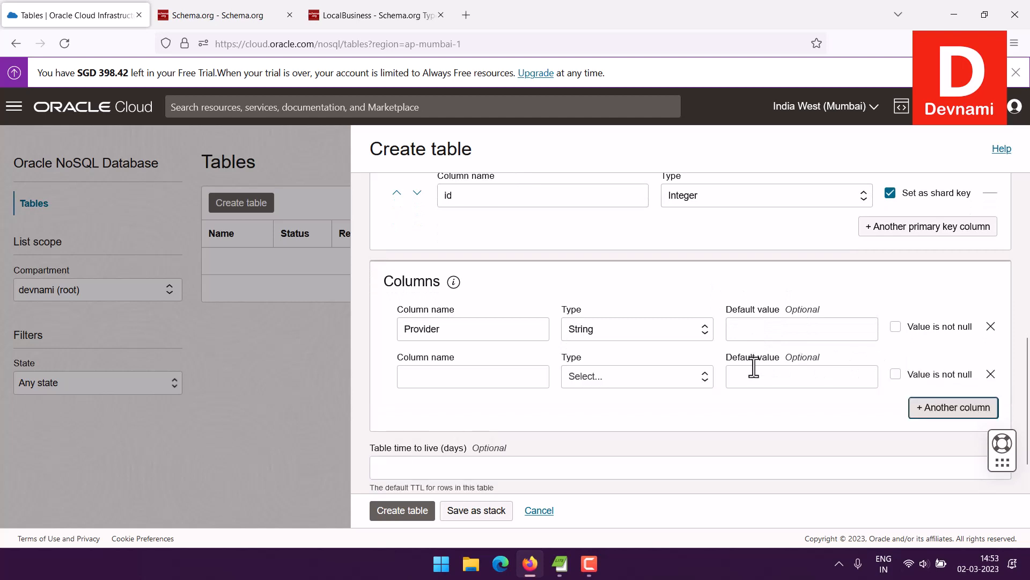
{"action": "left_click", "coordinate": [461, 377]}
{"action": "left_click", "coordinate": [333, 2]}
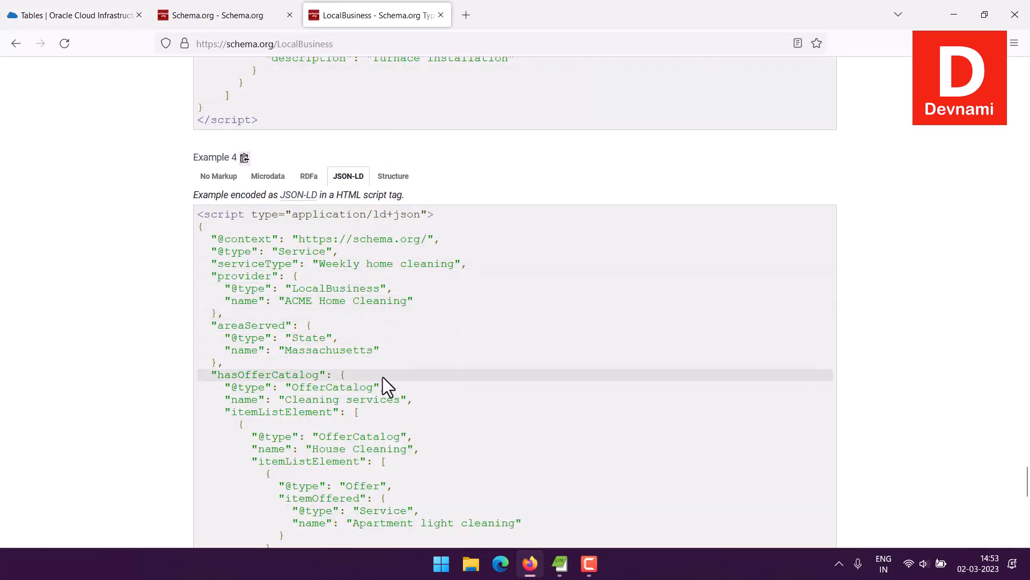
{"action": "scroll", "coordinate": [382, 376], "scroll_direction": "down", "scroll_amount": 5}
{"action": "left_click", "coordinate": [62, 15]}
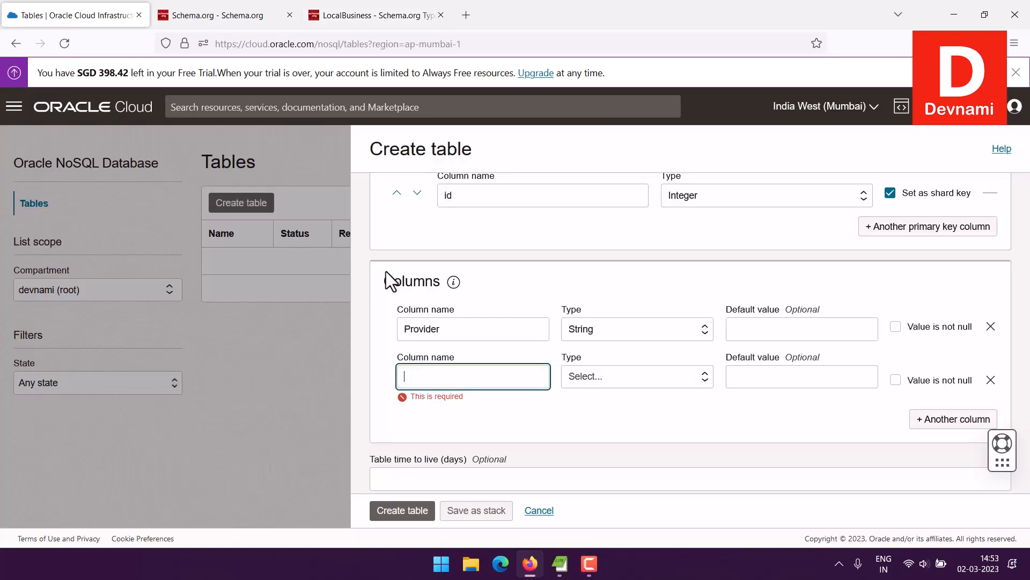
{"action": "type", "text": "Cty"}
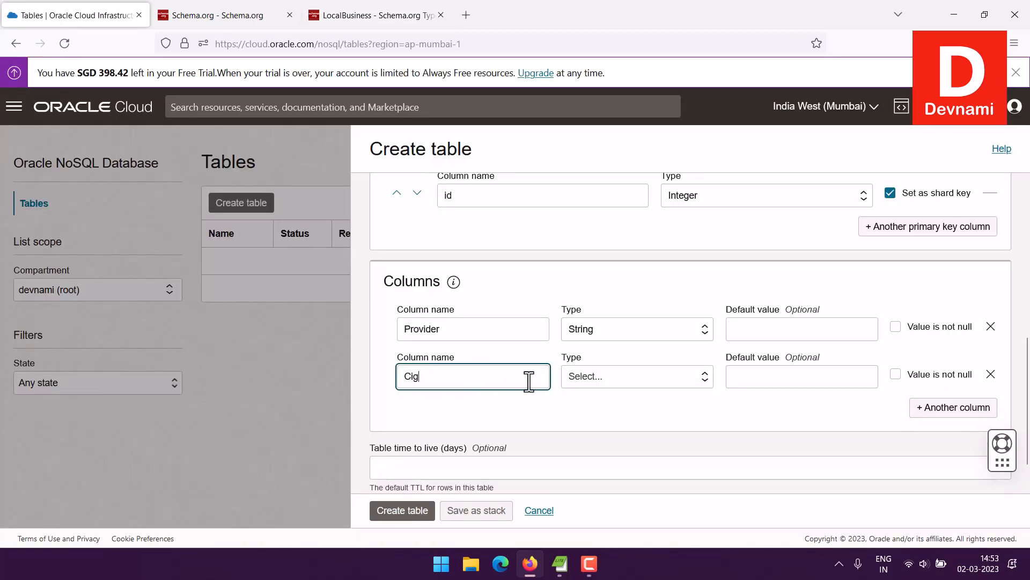
{"action": "key", "text": "BackSpace"}
{"action": "key", "text": "BackSpace"}
{"action": "type", "text": "ity"}
{"action": "left_click", "coordinate": [638, 382]}
{"action": "left_click", "coordinate": [616, 428]}
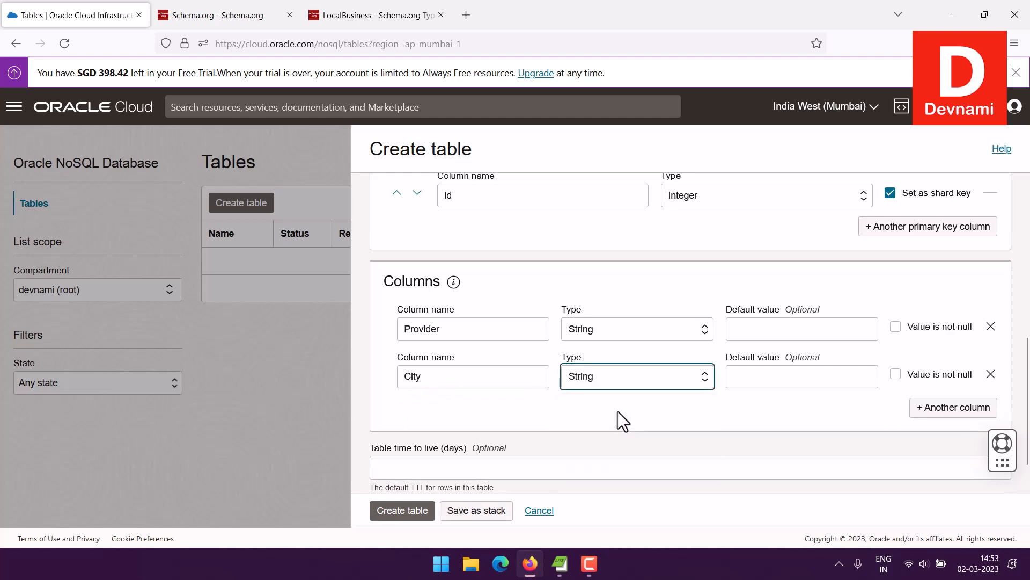
- Check the remaining offer catalog entries in Example 4 on the Schema.org LocalBusiness page for further column ideas
{"action": "left_click", "coordinate": [367, 14]}
{"action": "scroll", "coordinate": [184, 191], "scroll_direction": "down", "scroll_amount": 5}
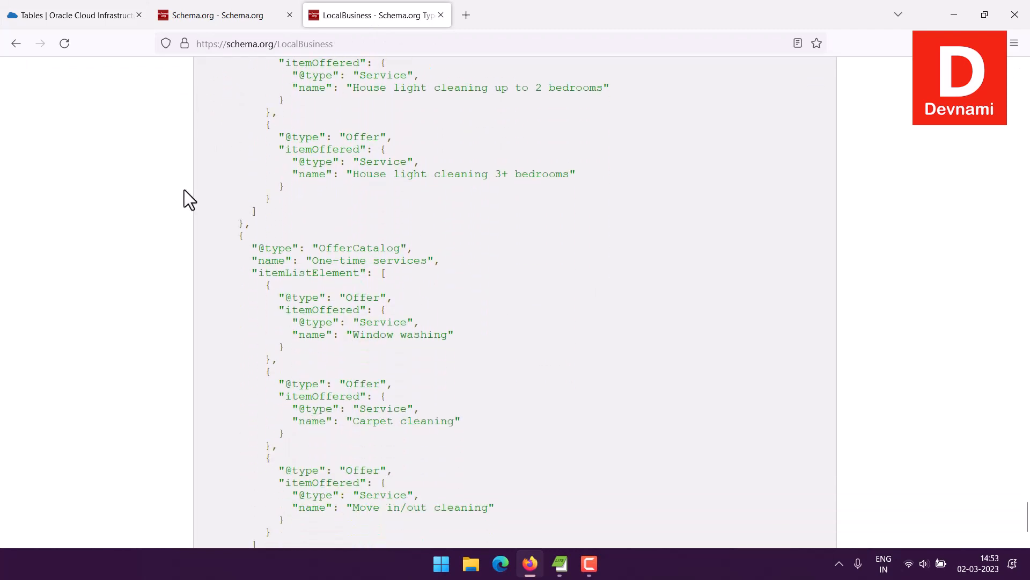
{"action": "scroll", "coordinate": [184, 199], "scroll_direction": "down", "scroll_amount": 3}
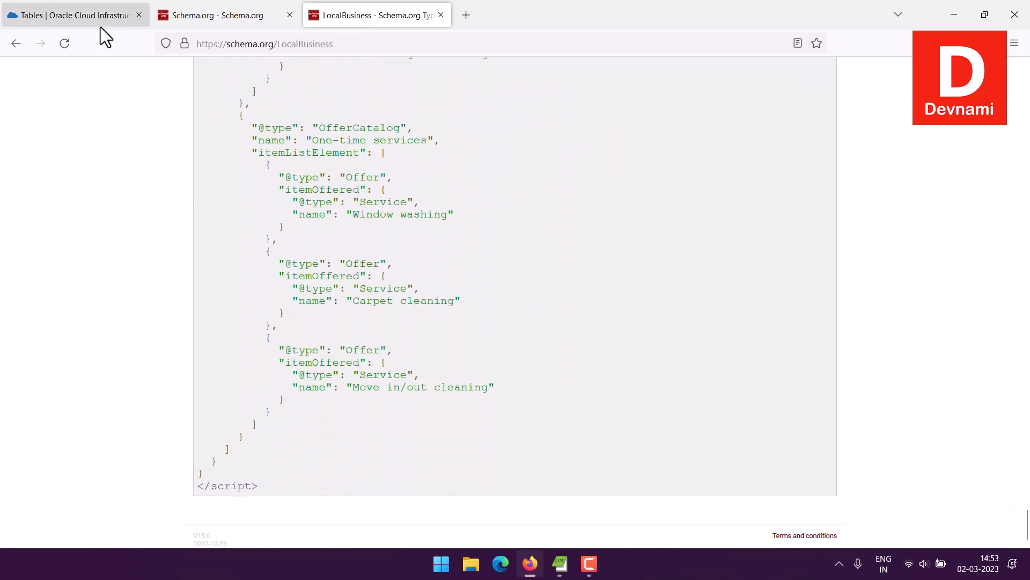
- Return to the Oracle Cloud table form, add a third column and review the available data types
{"action": "left_click", "coordinate": [102, 25]}
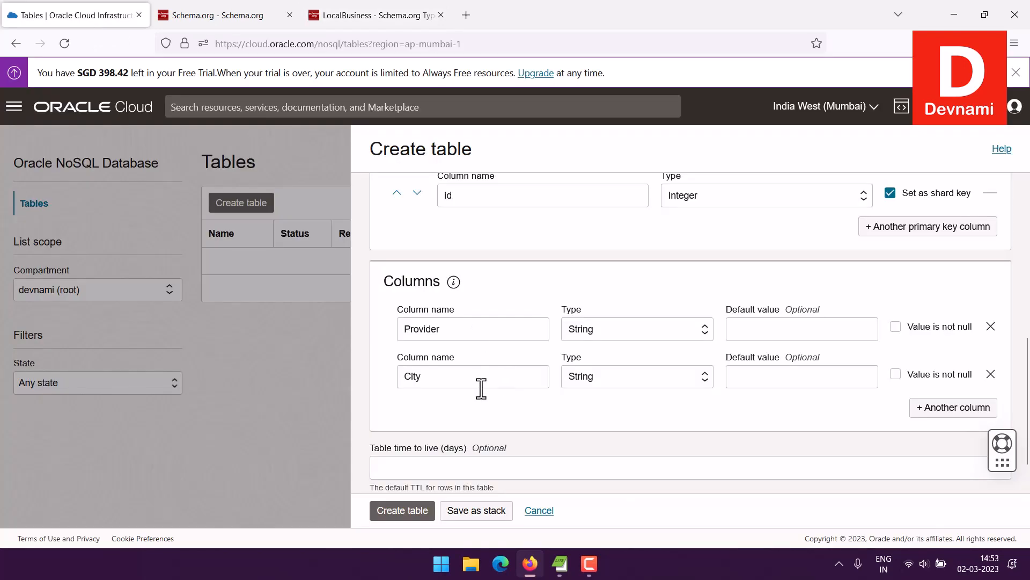
{"action": "left_click", "coordinate": [951, 408]}
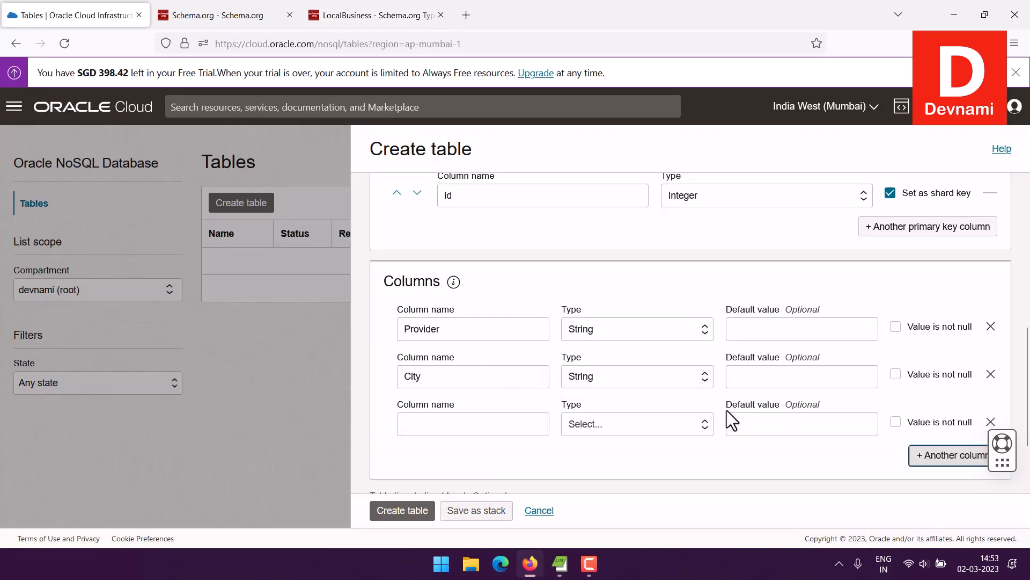
{"action": "left_click", "coordinate": [489, 429]}
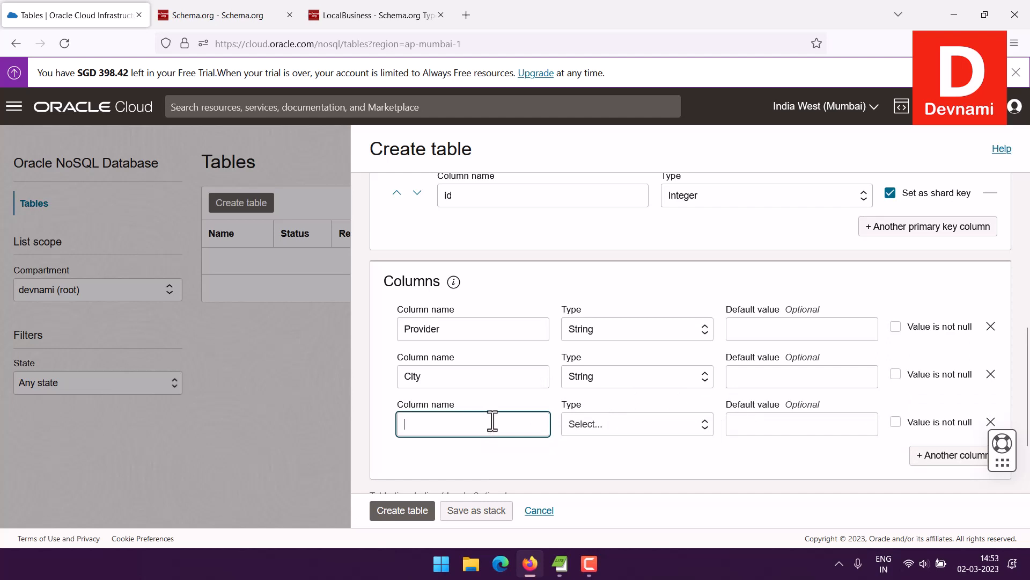
{"action": "left_click", "coordinate": [633, 425]}
{"action": "scroll", "coordinate": [672, 399], "scroll_direction": "down", "scroll_amount": 3}
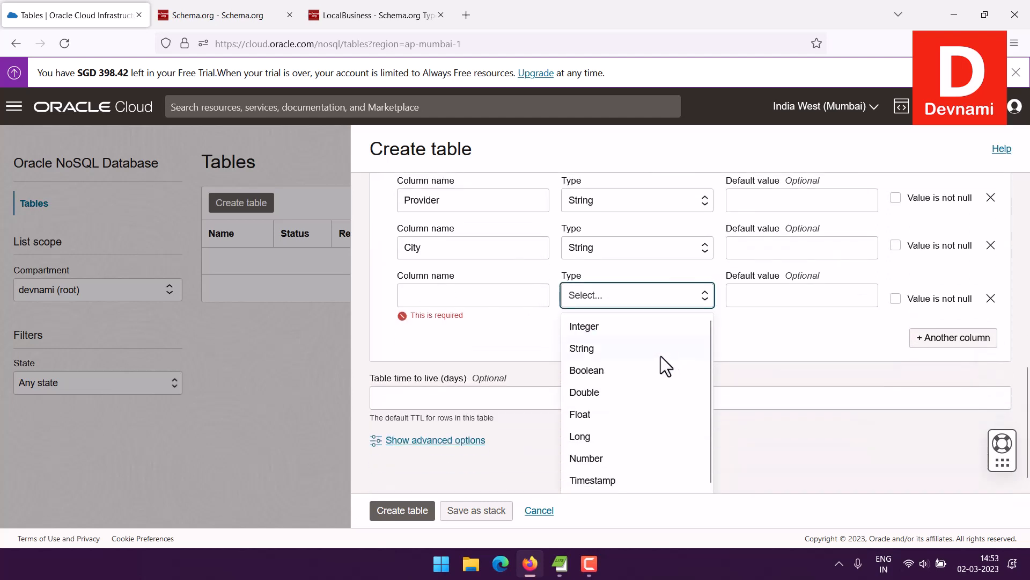
{"action": "scroll", "coordinate": [661, 356], "scroll_direction": "down", "scroll_amount": 1}
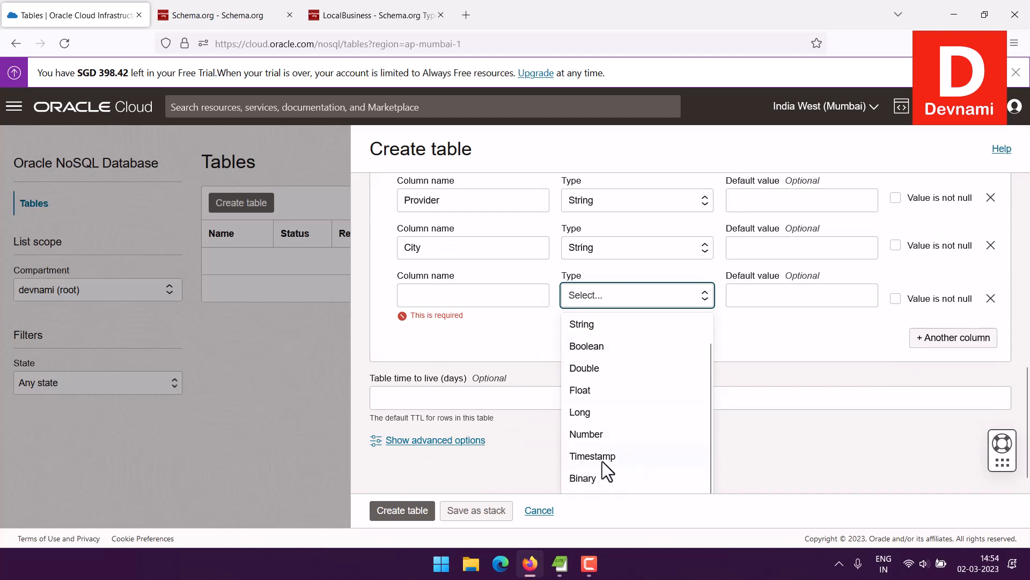
{"action": "scroll", "coordinate": [767, 349], "scroll_direction": "up", "scroll_amount": 1}
{"action": "left_click", "coordinate": [465, 316]}
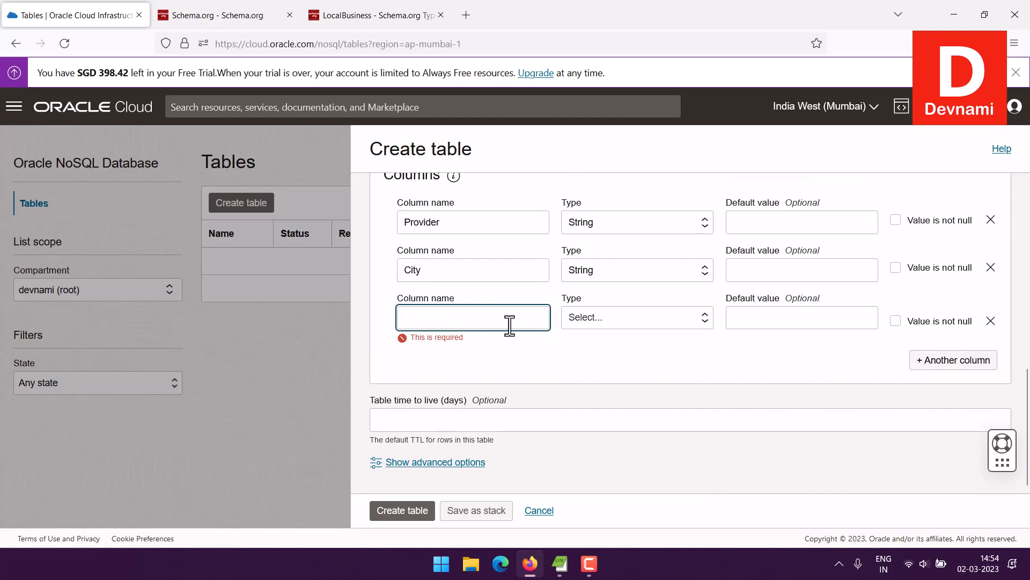
- Name the third column BusinessCreated
{"action": "type", "text": "B"}
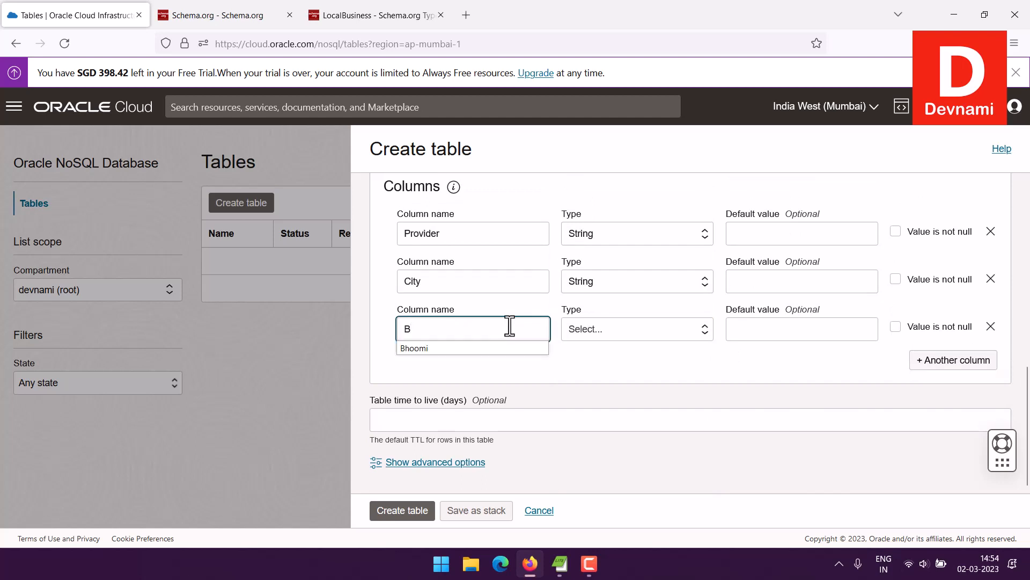
{"action": "type", "text": "usiness"}
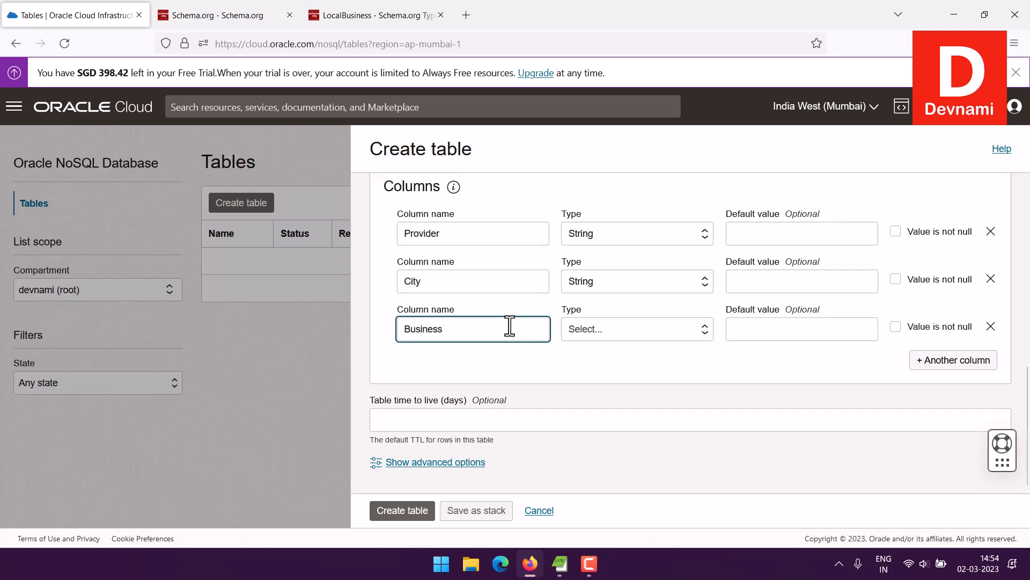
{"action": "type", "text": "Created"}
{"action": "left_click", "coordinate": [570, 358]}
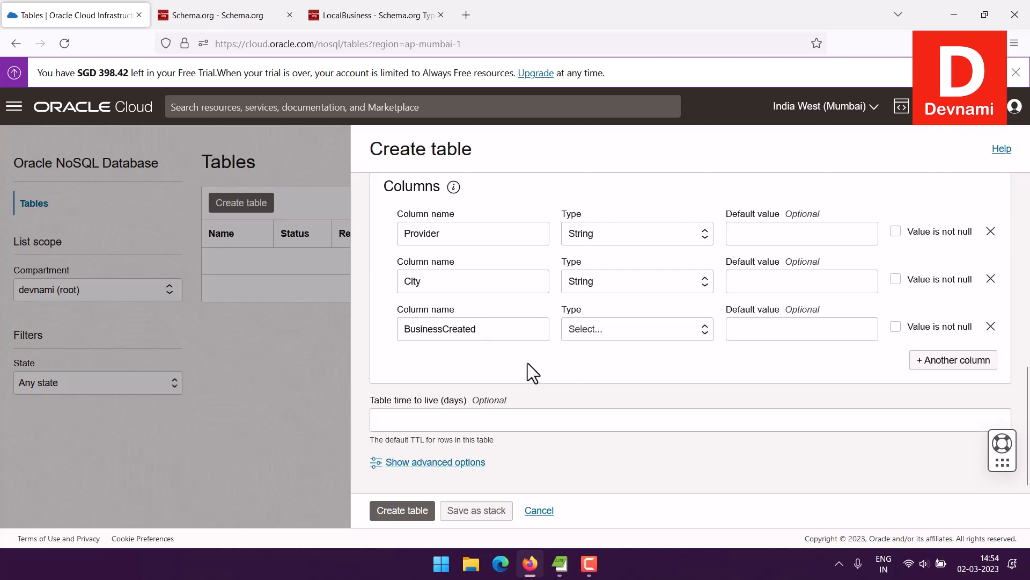
- Rename the third column VerifiedOn and give it type Timestamp with precision 1
{"action": "left_click_drag", "start_coordinate": [498, 330], "coordinate": [378, 323]}
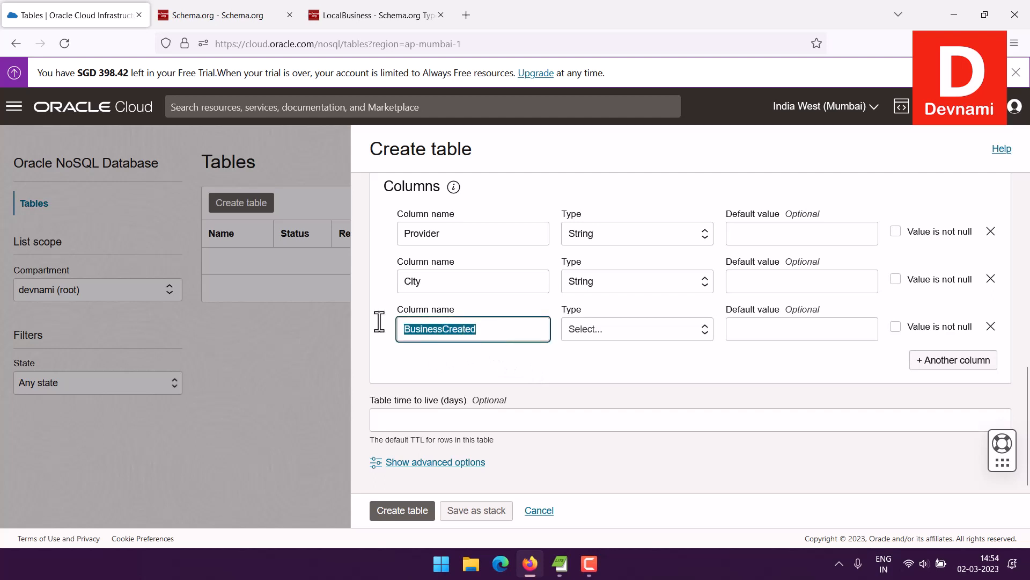
{"action": "key", "text": "BackSpace"}
{"action": "type", "text": "Verifye"}
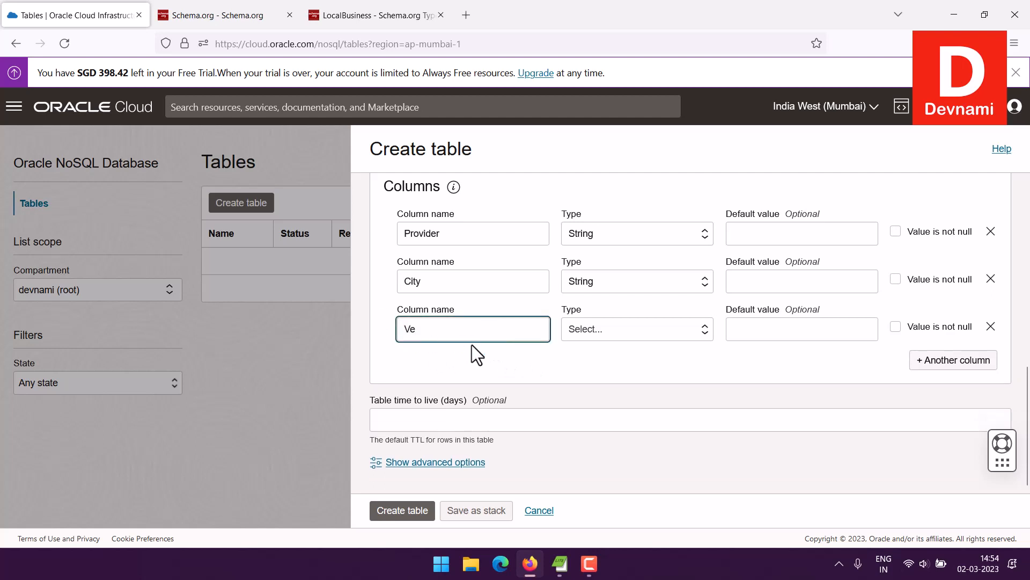
{"action": "key", "text": "BackSpace"}
{"action": "key", "text": "BackSpace"}
{"action": "type", "text": "iedB"}
{"action": "left_click", "coordinate": [589, 333]}
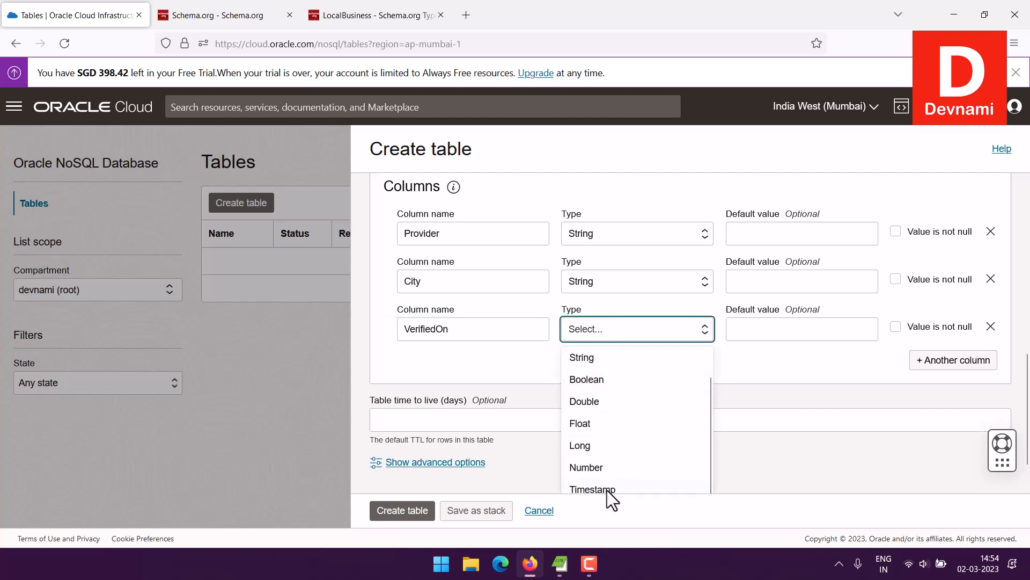
{"action": "left_click", "coordinate": [592, 490]}
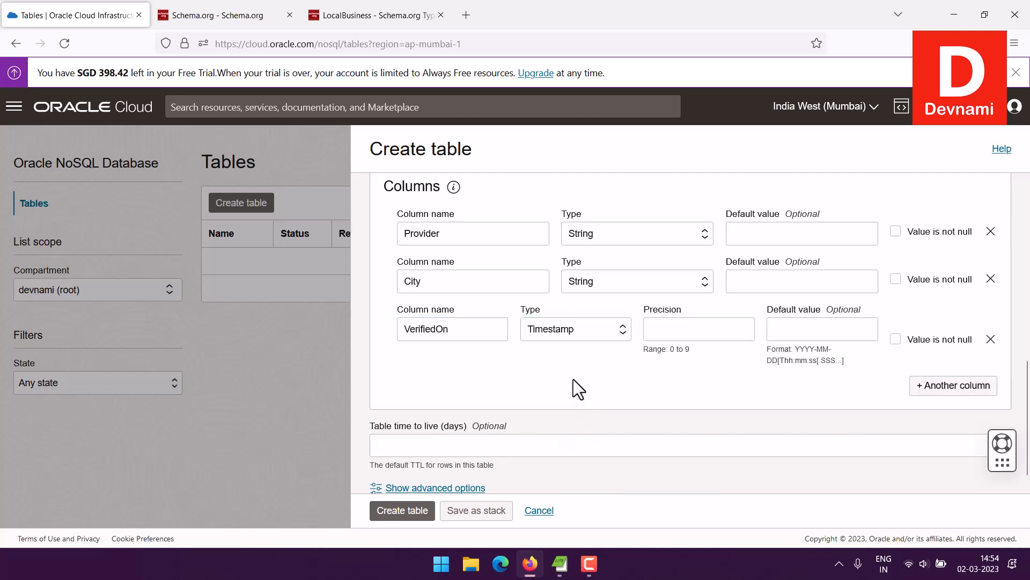
{"action": "left_click", "coordinate": [664, 333]}
{"action": "type", "text": "1"}
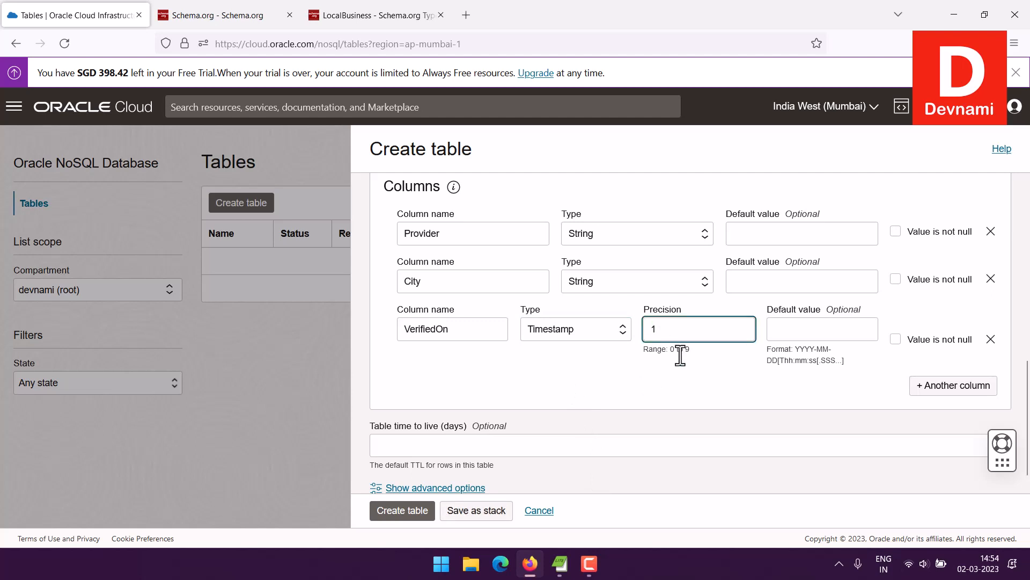
{"action": "left_click", "coordinate": [706, 365]}
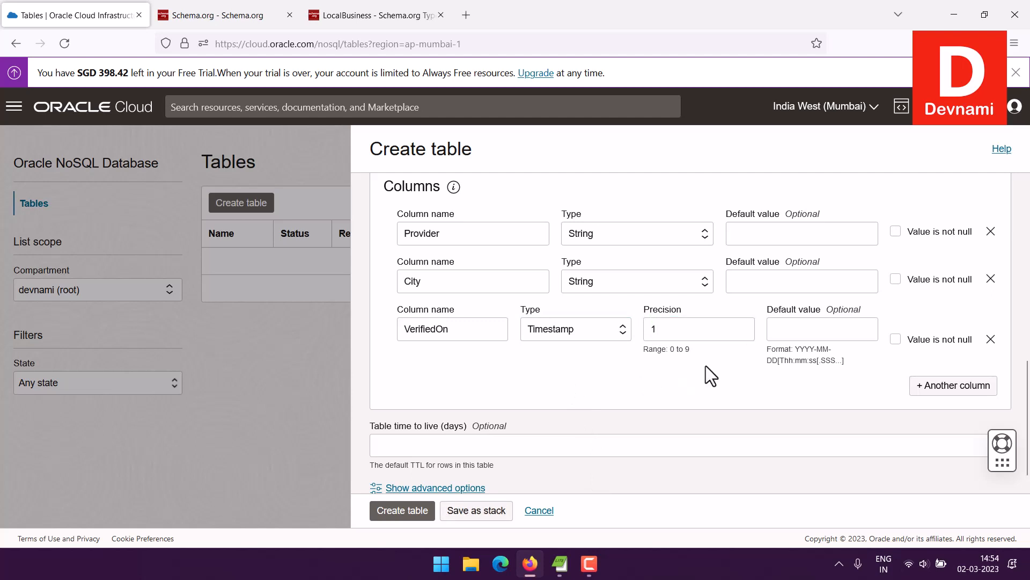
- Try DD-MM-YYYY as the default value of the VerifiedOn column, and clear the field again
{"action": "left_click", "coordinate": [800, 332]}
{"action": "type", "text": "DD"}
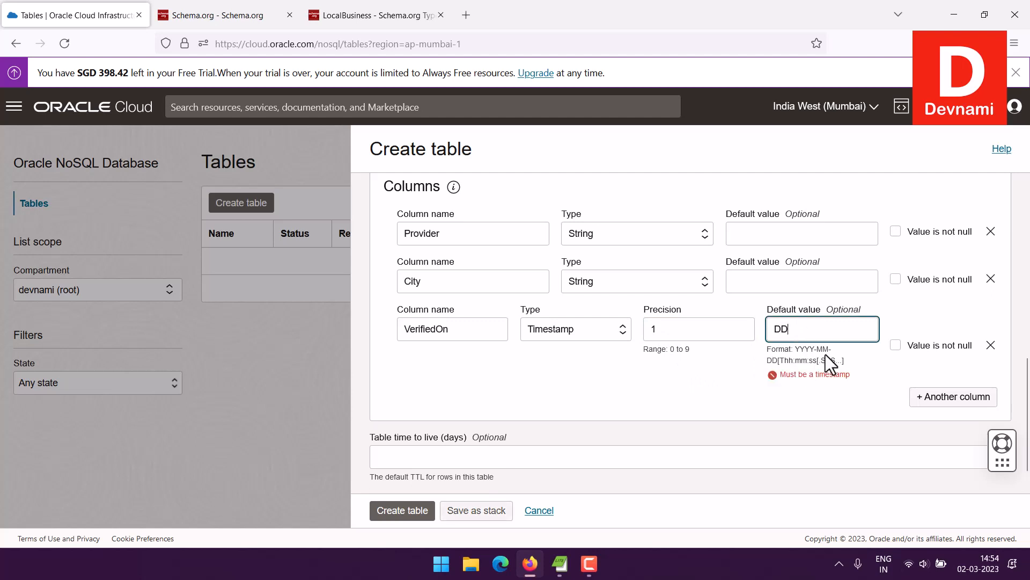
{"action": "type", "text": "-MM-YYYY"}
{"action": "left_click", "coordinate": [726, 384]}
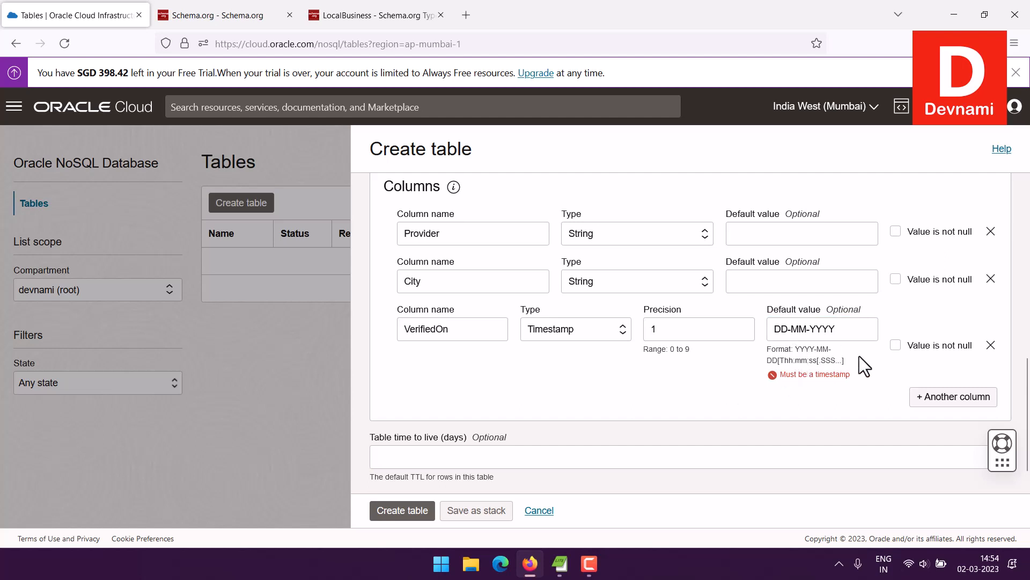
{"action": "left_click_drag", "start_coordinate": [849, 329], "coordinate": [724, 321]}
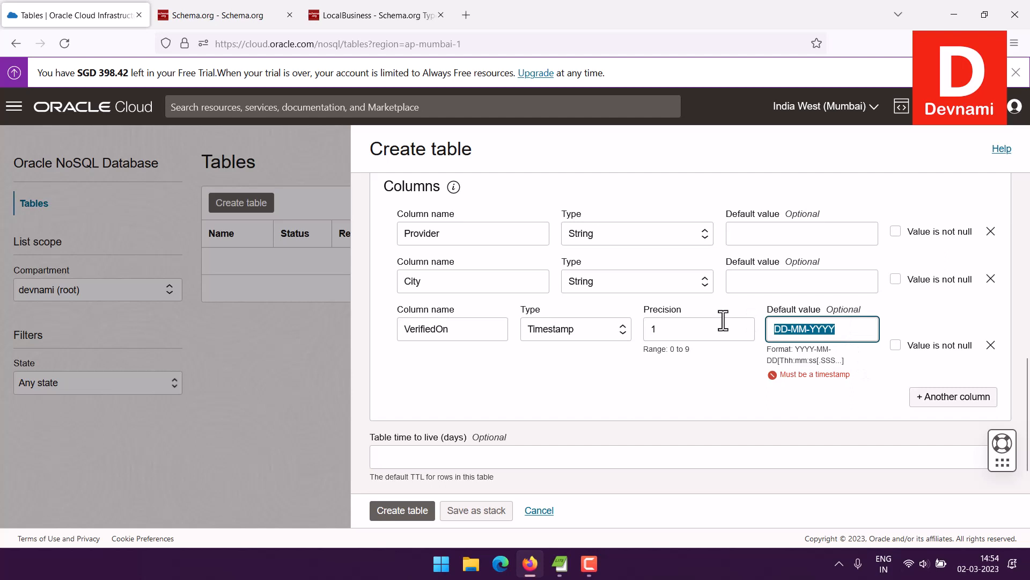
{"action": "key", "text": "BackSpace"}
{"action": "left_click", "coordinate": [727, 377]}
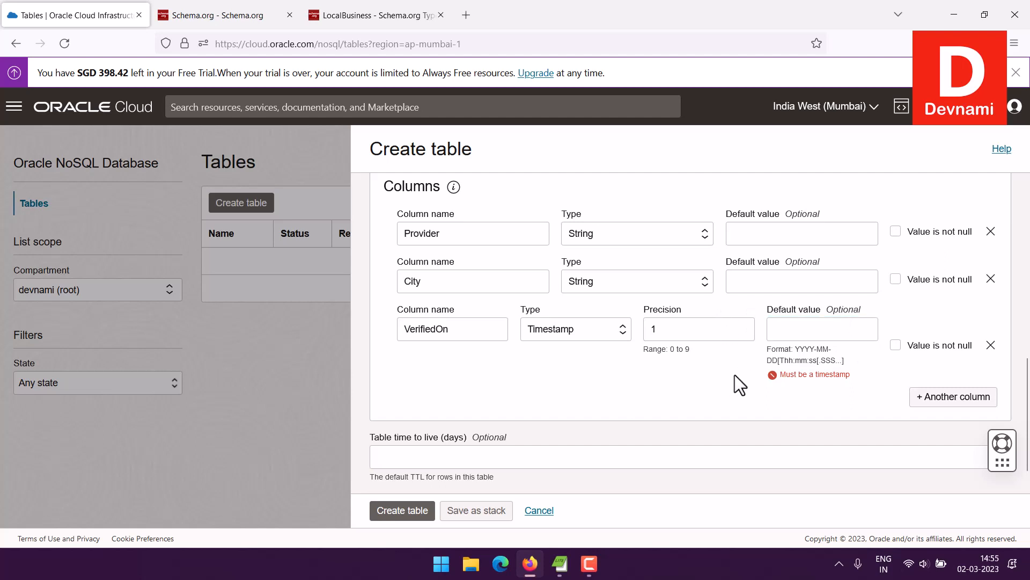
- Try the format hint text YYYY-MM-DD[Thh:mm:ss[.SSS...] as VerifiedOn's default value, and clear the field again
{"action": "left_click", "coordinate": [790, 330]}
{"action": "left_click", "coordinate": [800, 351]}
{"action": "left_click_drag", "start_coordinate": [813, 360], "coordinate": [817, 361]}
{"action": "key", "text": "ctrl+c"}
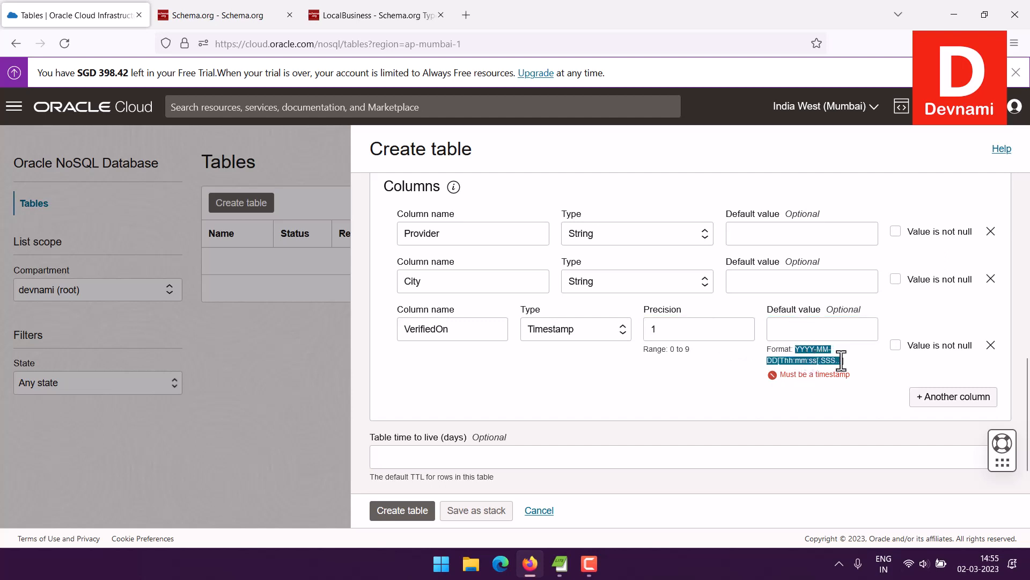
{"action": "left_click", "coordinate": [794, 329]}
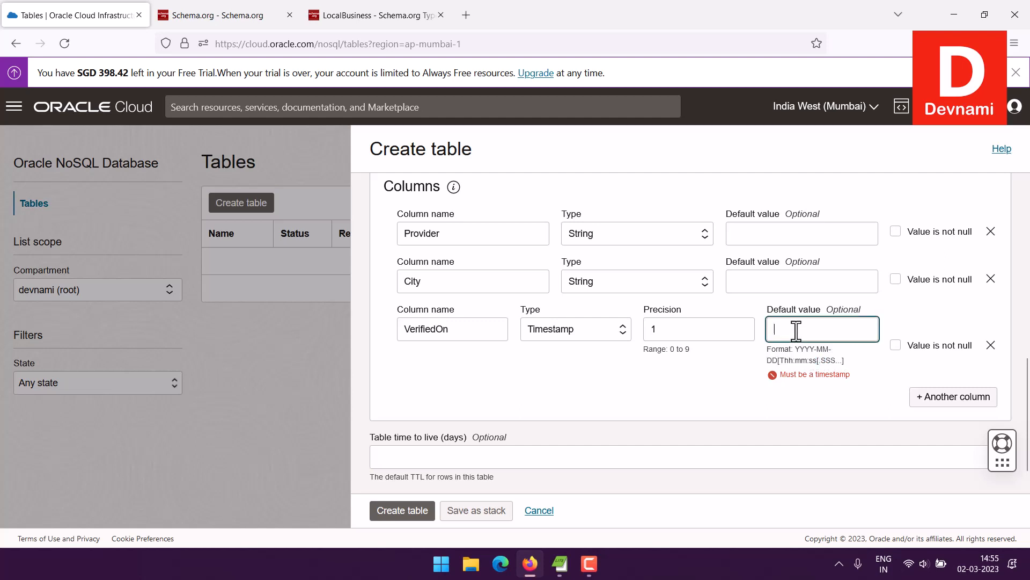
{"action": "key", "text": "ctrl+v"}
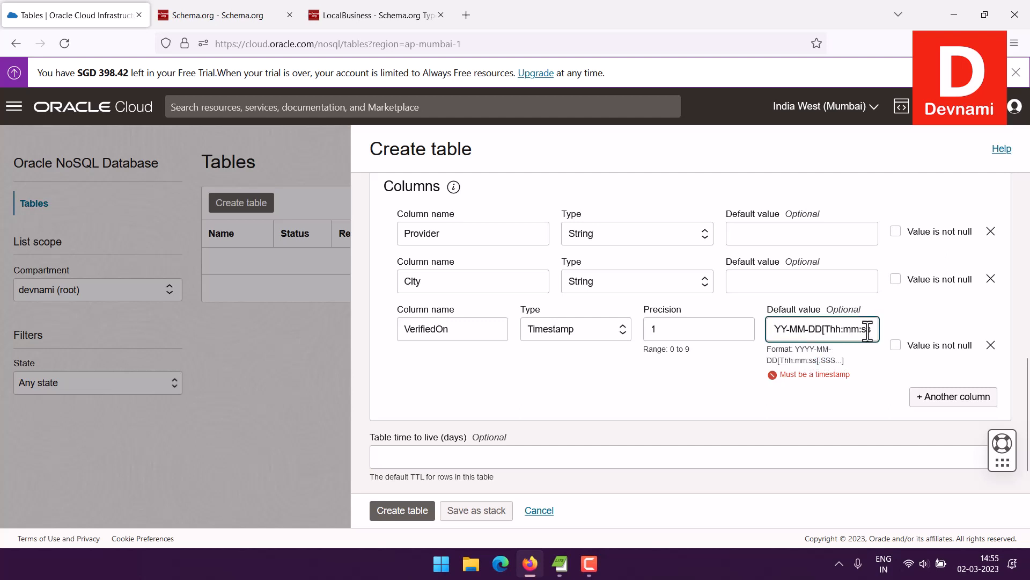
{"action": "left_click_drag", "start_coordinate": [874, 329], "coordinate": [746, 329]}
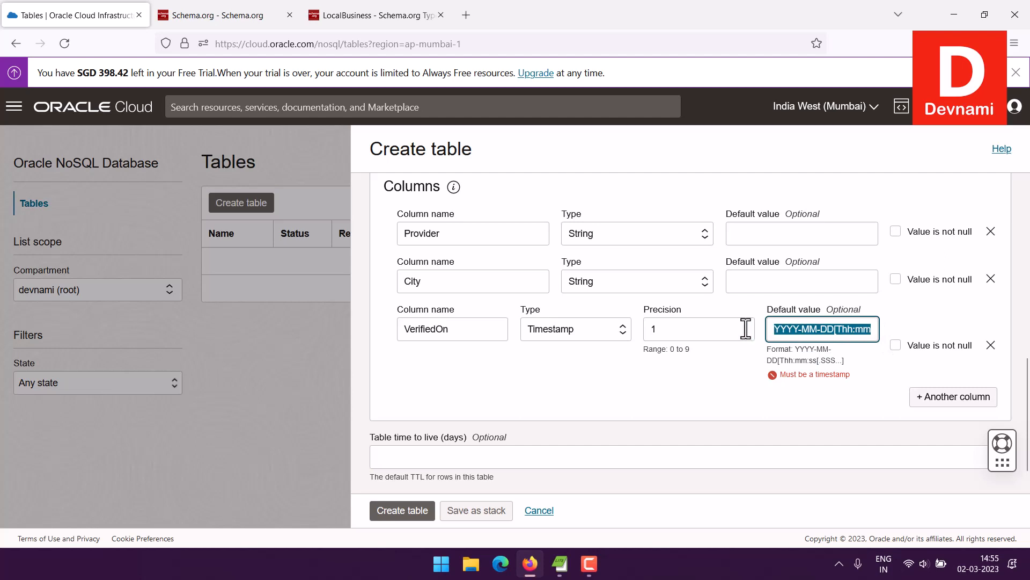
{"action": "key", "text": "BackSpace"}
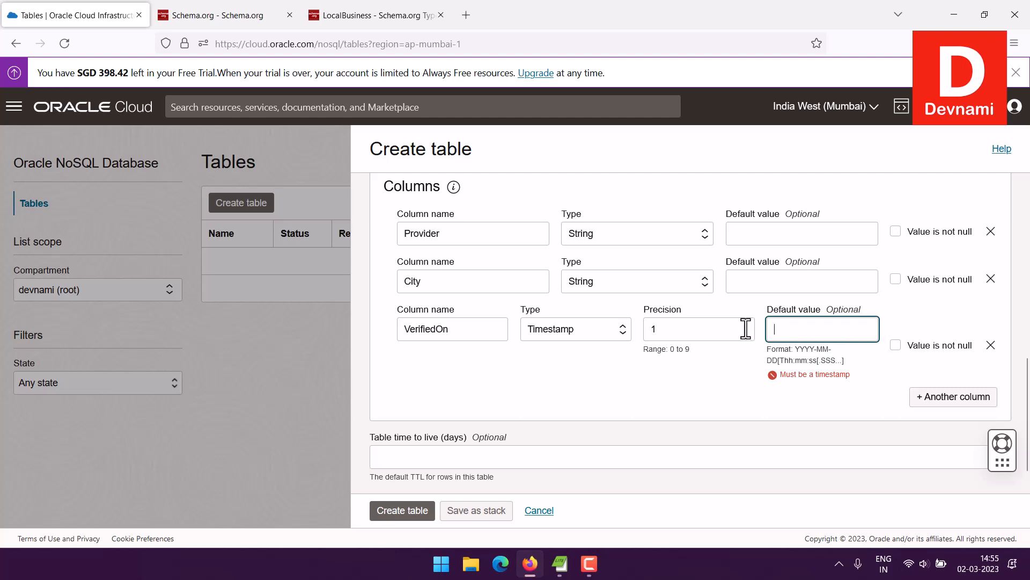
- Remove the VerifiedOn column from the table form
{"action": "left_click", "coordinate": [567, 333]}
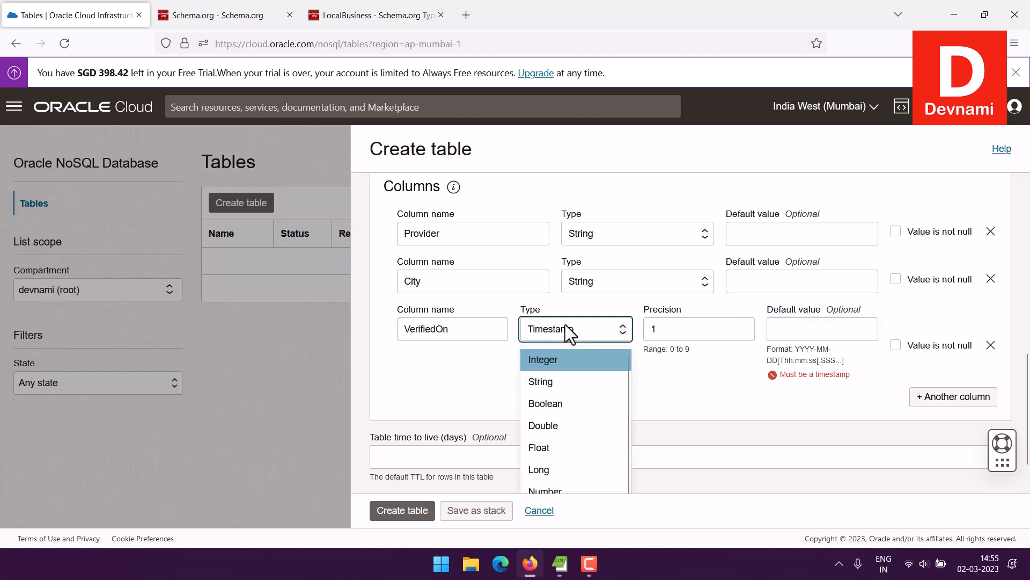
{"action": "left_click", "coordinate": [728, 379]}
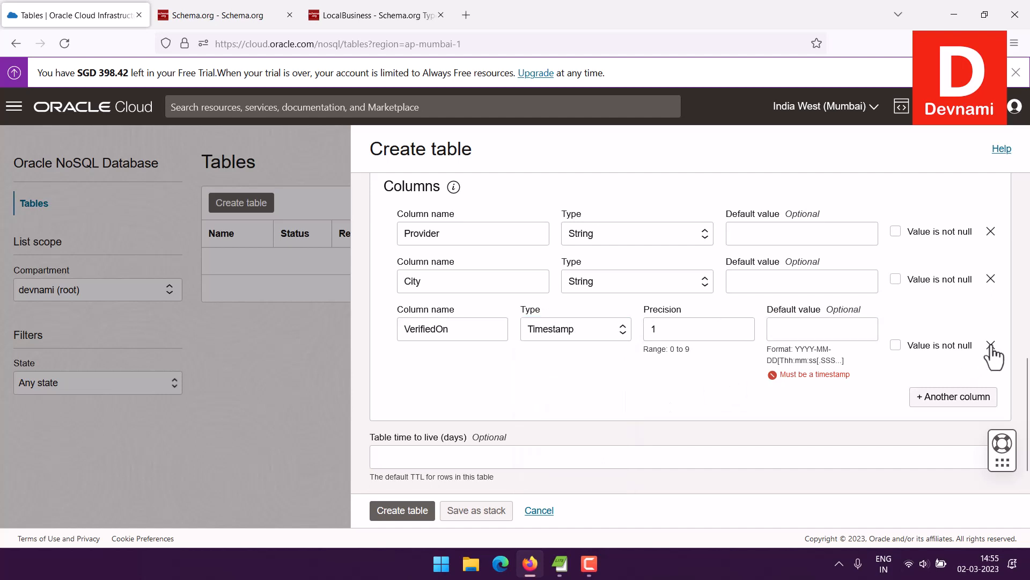
{"action": "left_click", "coordinate": [990, 345]}
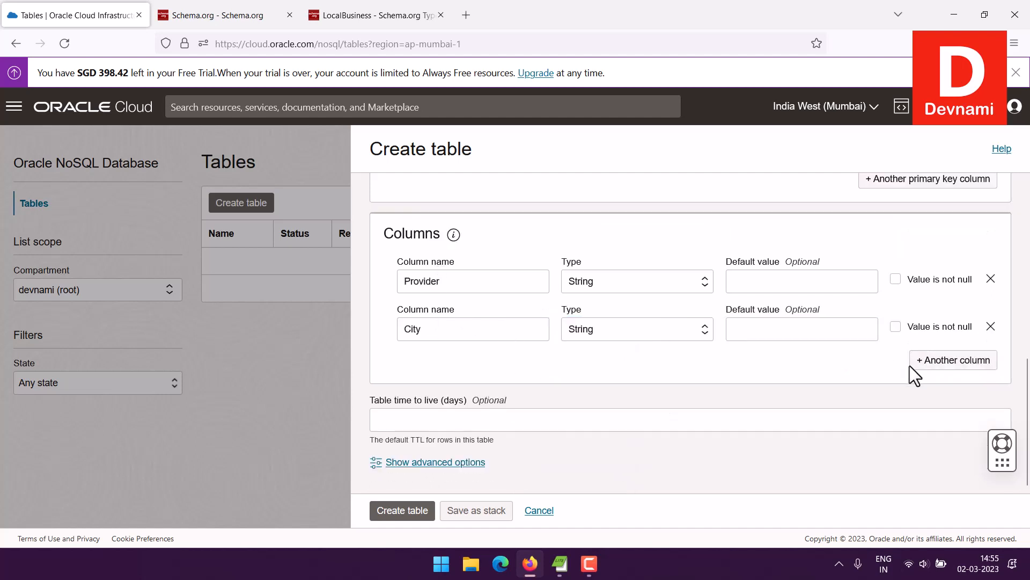
- Add a third column named Active with type Boolean
{"action": "left_click", "coordinate": [912, 364]}
{"action": "left_click", "coordinate": [613, 377]}
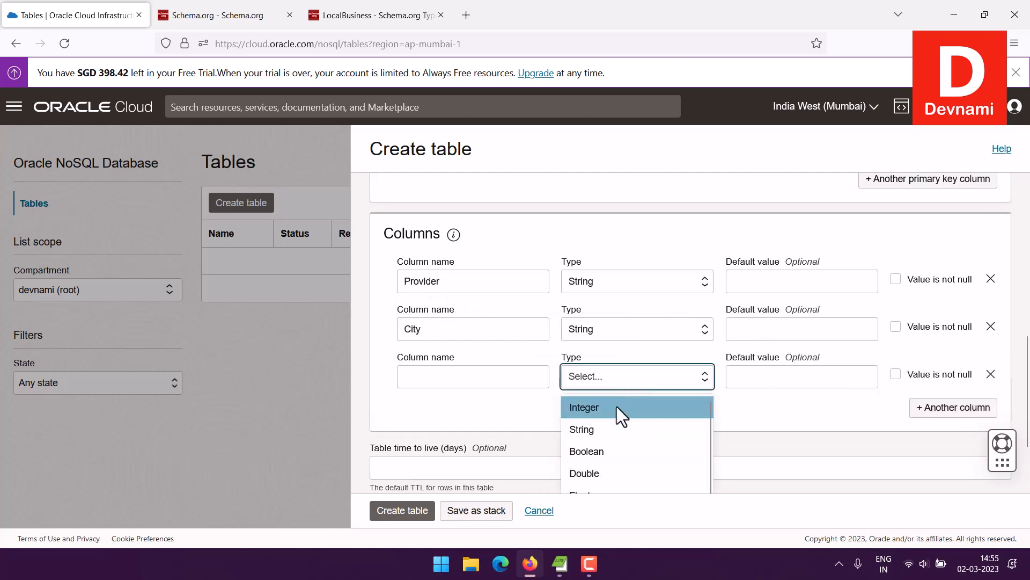
{"action": "scroll", "coordinate": [645, 435], "scroll_direction": "down", "scroll_amount": 1}
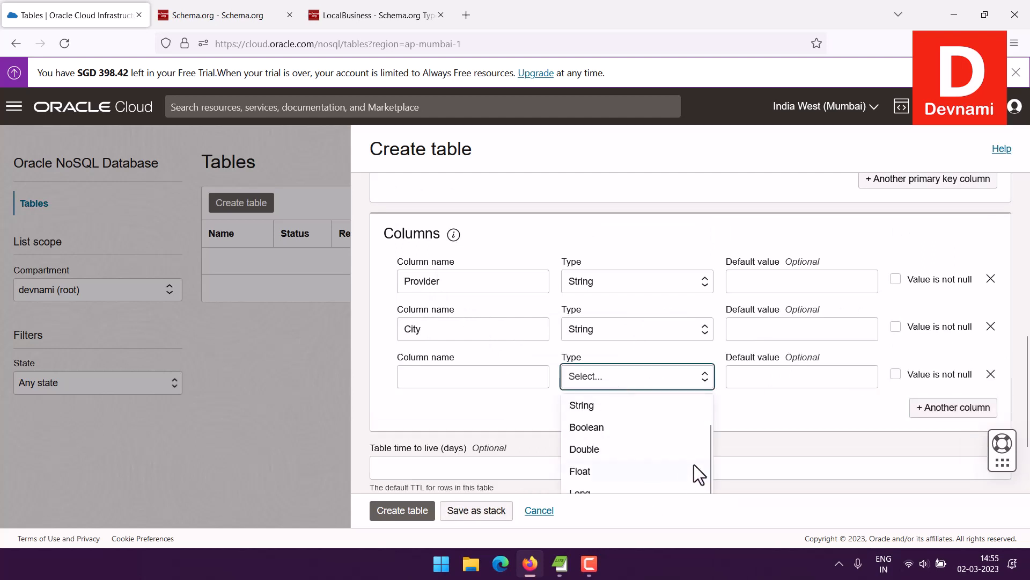
{"action": "scroll", "coordinate": [960, 456], "scroll_direction": "down", "scroll_amount": 2}
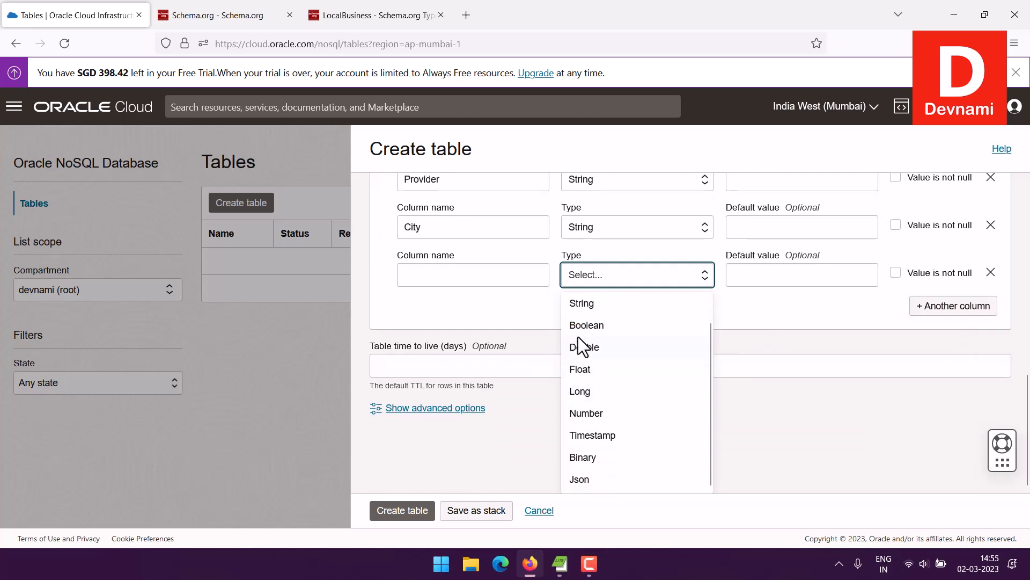
{"action": "scroll", "coordinate": [476, 299], "scroll_direction": "up", "scroll_amount": 1}
{"action": "left_click", "coordinate": [447, 325]}
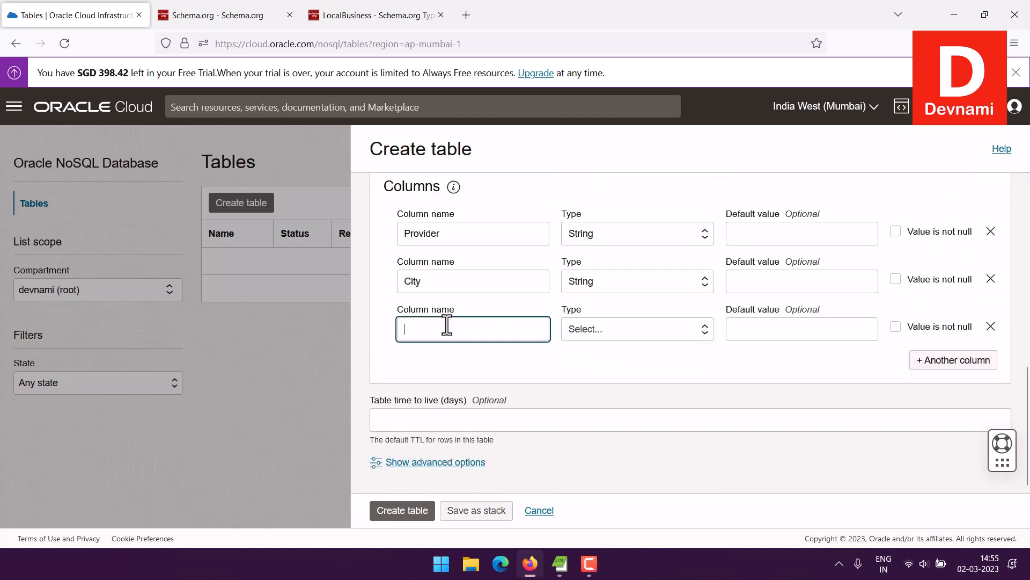
{"action": "type", "text": "Active"}
{"action": "left_click", "coordinate": [626, 336]}
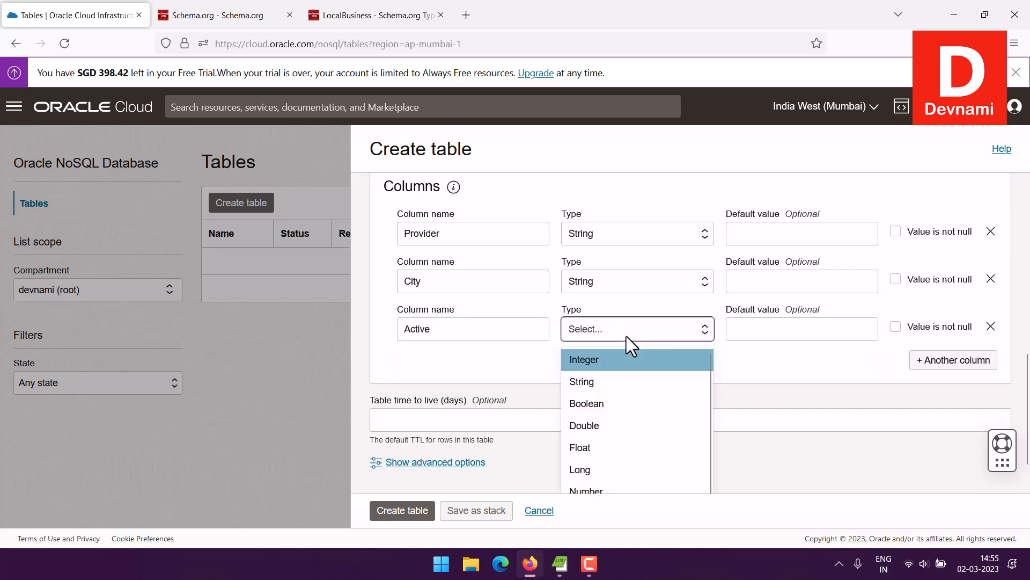
{"action": "left_click", "coordinate": [605, 404]}
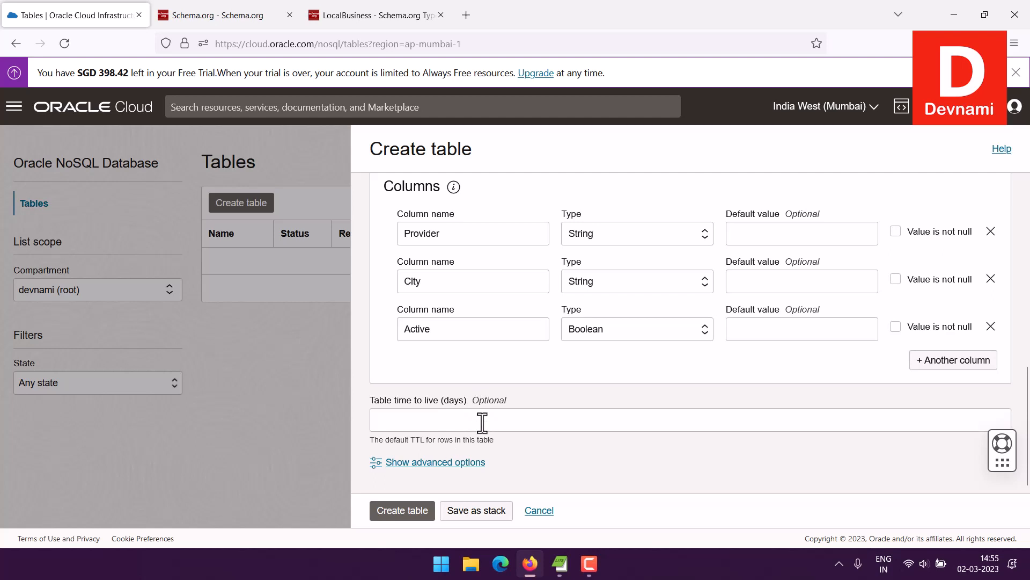
- Review the LocalBusiness table's capacity, primary key and column settings, and create the table
{"action": "scroll", "coordinate": [592, 378], "scroll_direction": "up", "scroll_amount": 9}
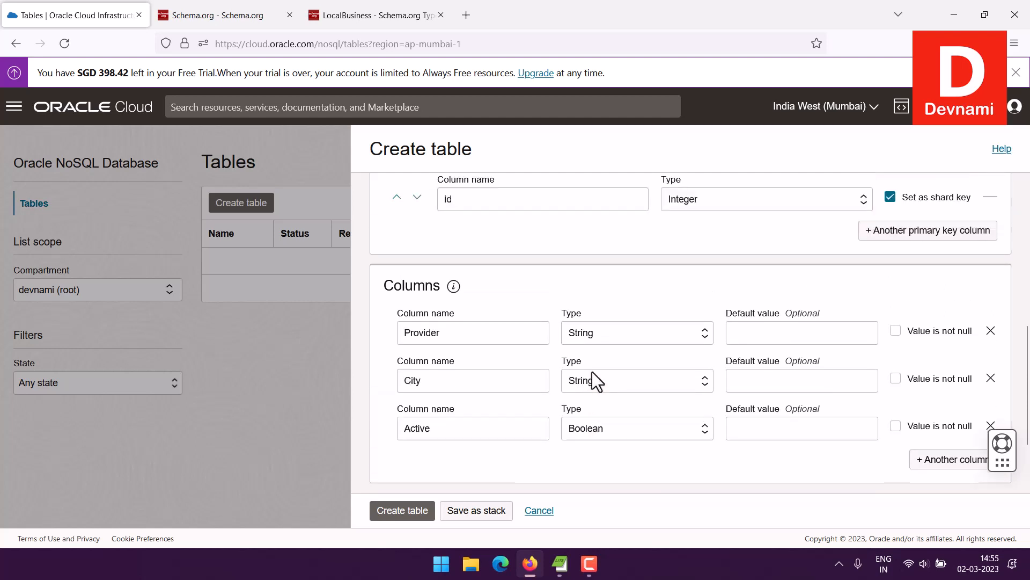
{"action": "scroll", "coordinate": [593, 371], "scroll_direction": "down", "scroll_amount": 9}
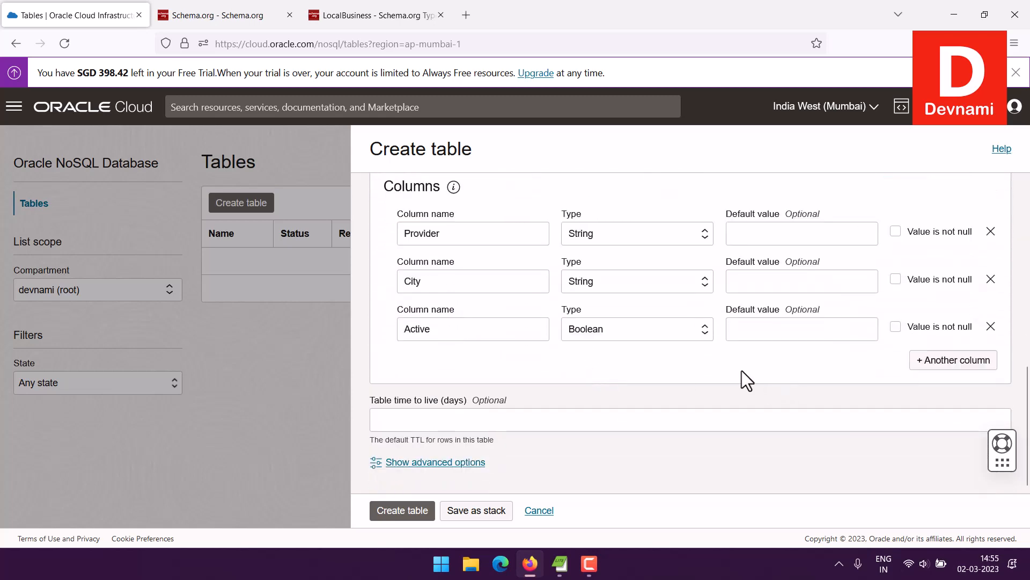
{"action": "scroll", "coordinate": [733, 373], "scroll_direction": "up", "scroll_amount": 9}
{"action": "scroll", "coordinate": [733, 372], "scroll_direction": "down", "scroll_amount": 9}
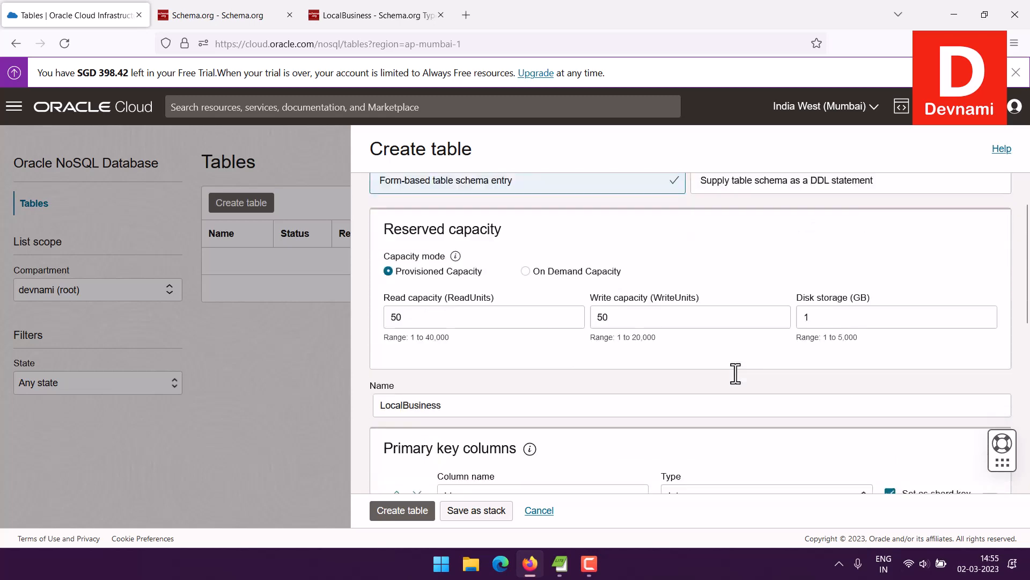
{"action": "left_click", "coordinate": [399, 511]}
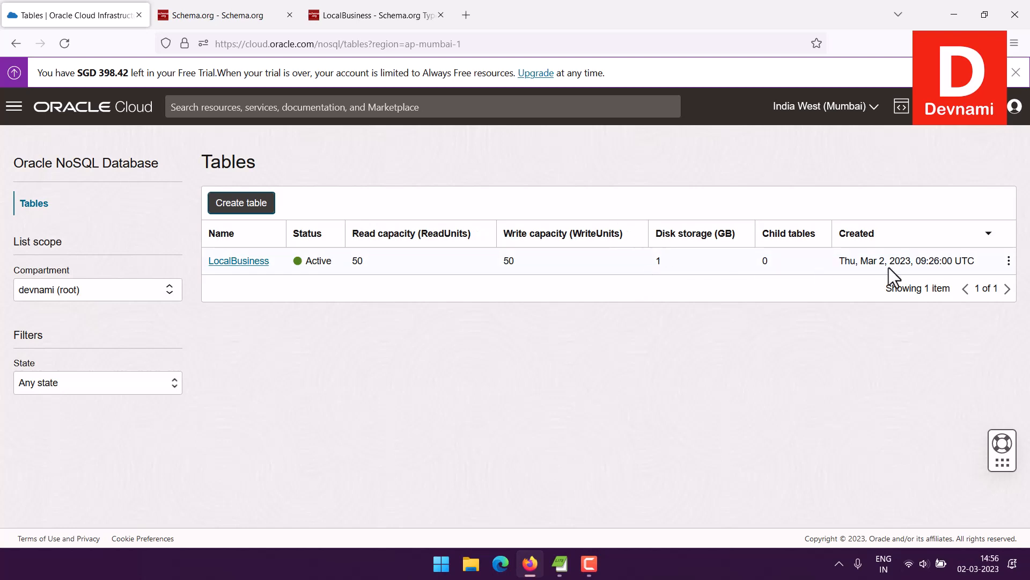
- Open the LocalBusiness table's details and examine the names and types of its columns
{"action": "left_click", "coordinate": [1009, 261]}
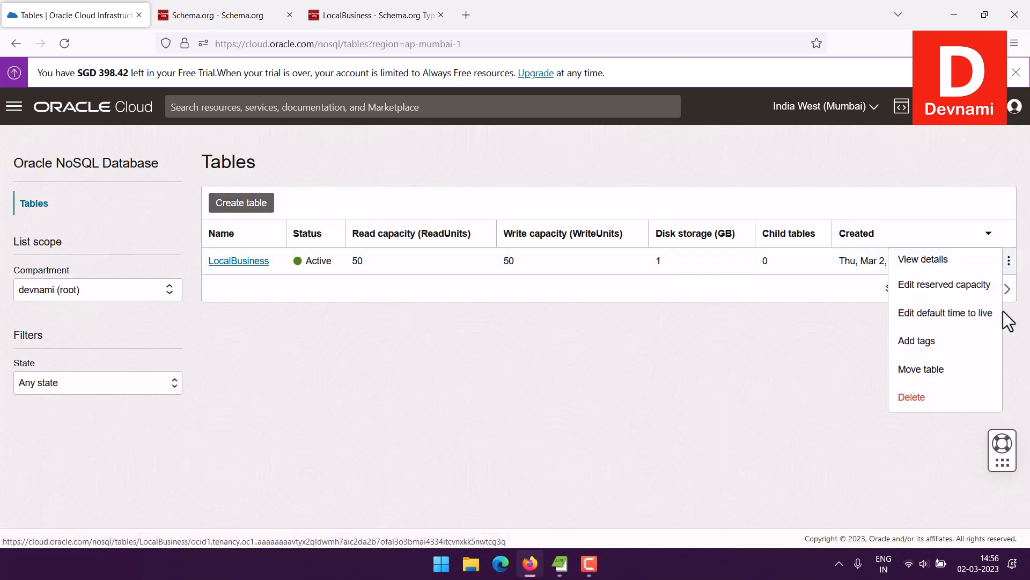
{"action": "left_click", "coordinate": [691, 361]}
{"action": "left_click", "coordinate": [239, 261]}
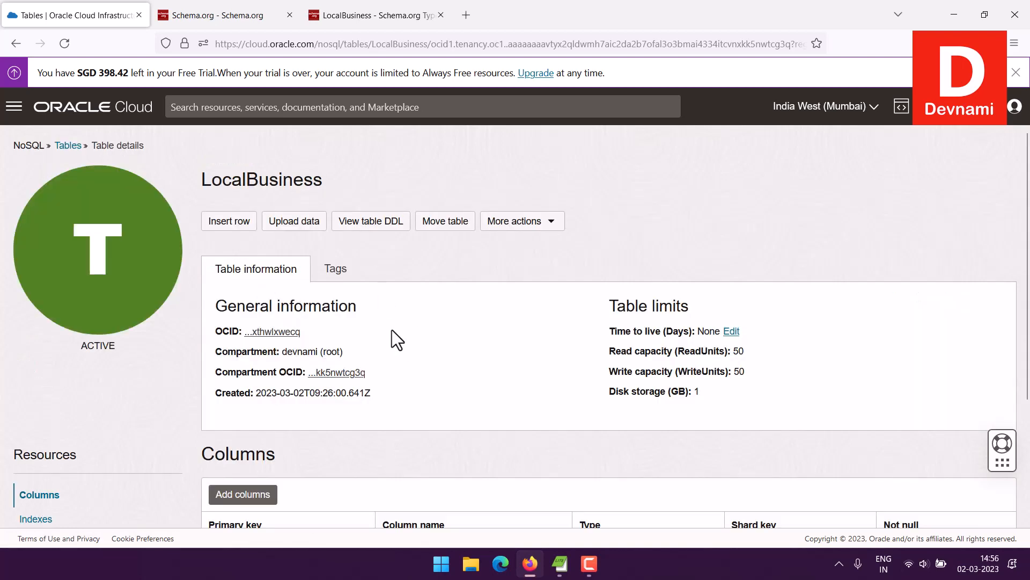
{"action": "scroll", "coordinate": [469, 325], "scroll_direction": "down", "scroll_amount": 2}
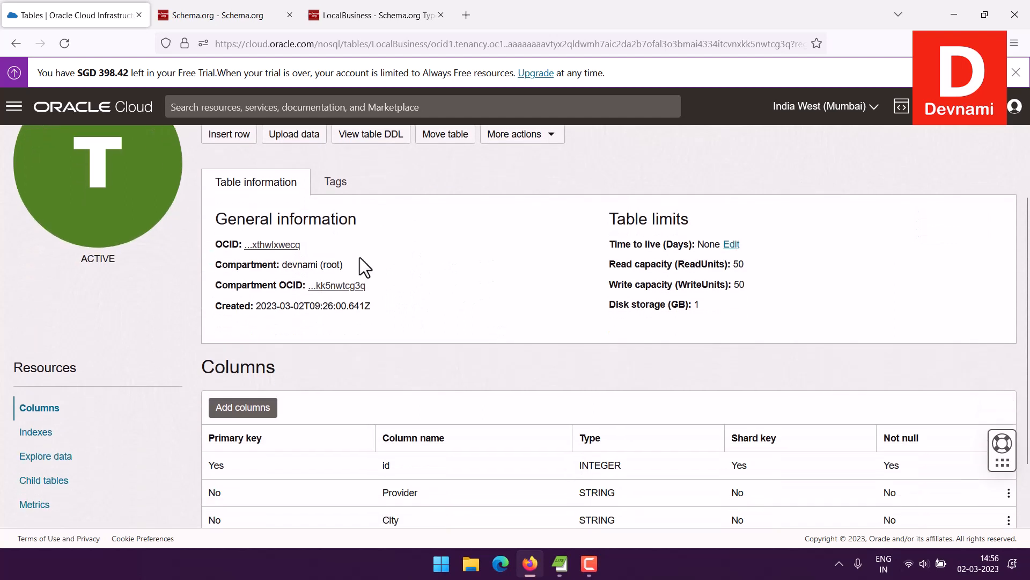
{"action": "scroll", "coordinate": [609, 314], "scroll_direction": "down", "scroll_amount": 2}
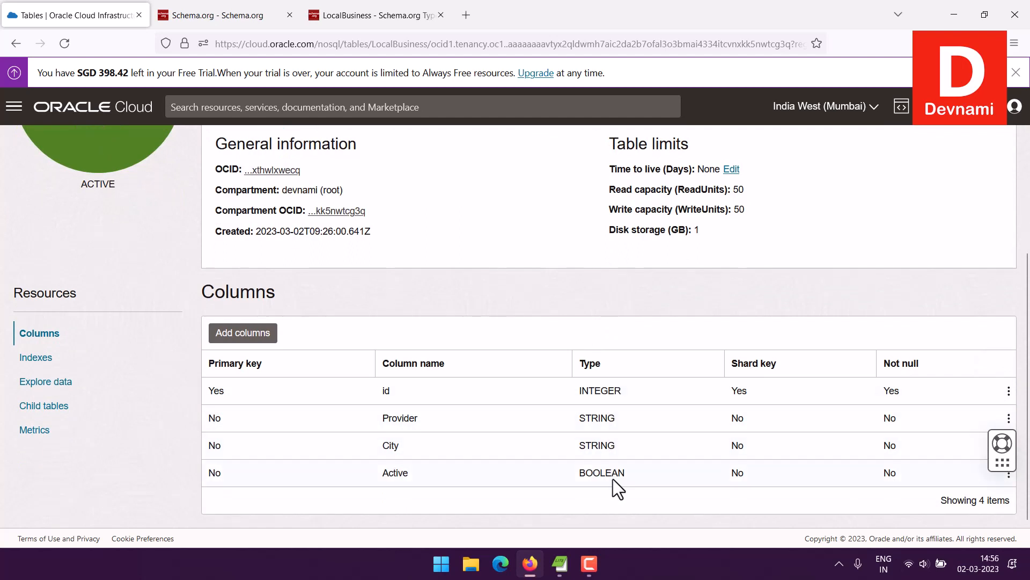
{"action": "left_click_drag", "start_coordinate": [384, 391], "coordinate": [632, 389]}
{"action": "left_click", "coordinate": [646, 386]}
{"action": "left_click_drag", "start_coordinate": [379, 414], "coordinate": [658, 472]}
{"action": "left_click", "coordinate": [658, 472]}
- Run the query SELECT * FROM LocalBusiness in the table's data explorer
{"action": "left_click", "coordinate": [47, 382]}
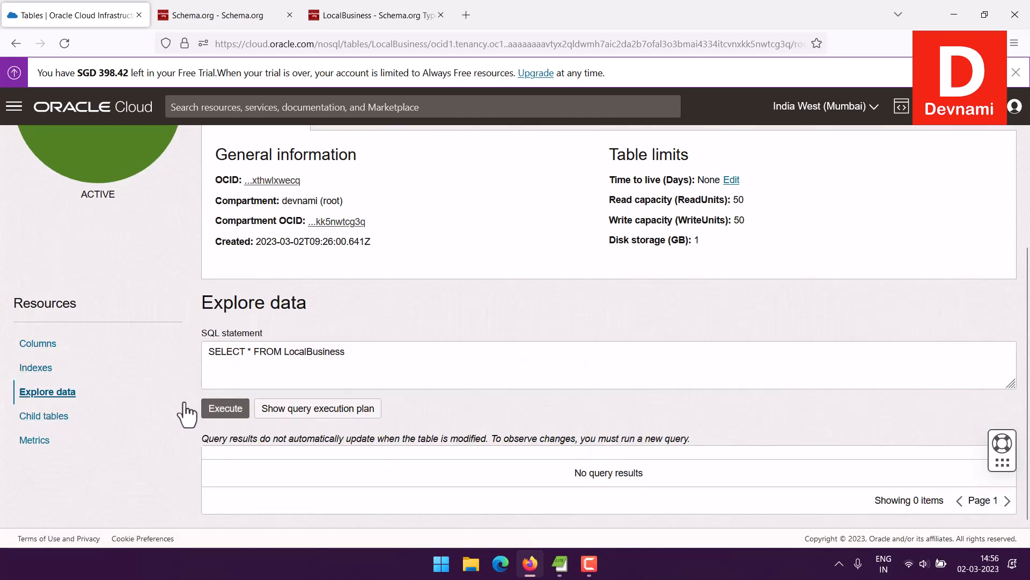
{"action": "left_click", "coordinate": [221, 407]}
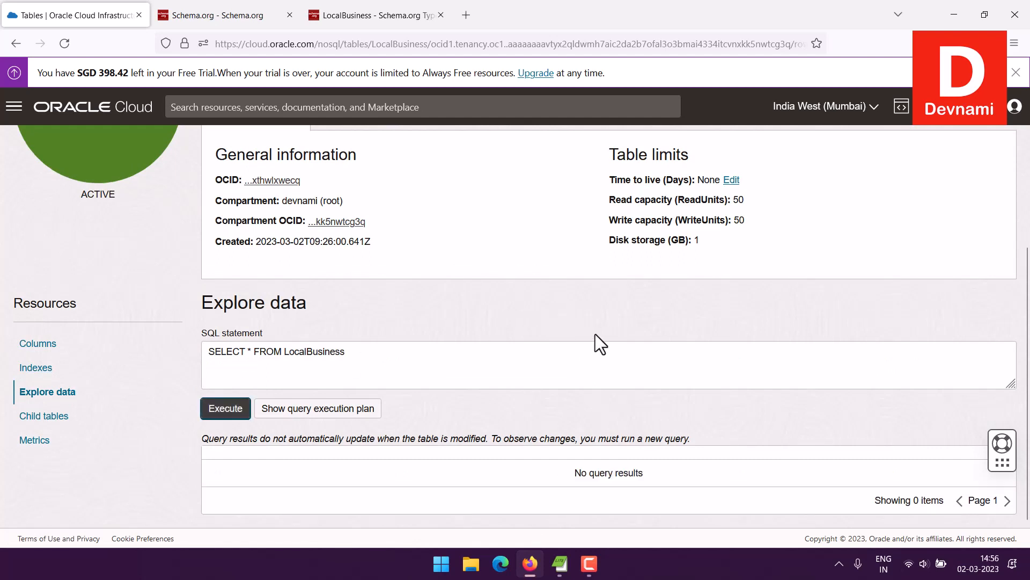
- Examine the LocalBusiness table's child tables, metrics and indexes, and return to its data explorer
{"action": "left_click", "coordinate": [57, 418]}
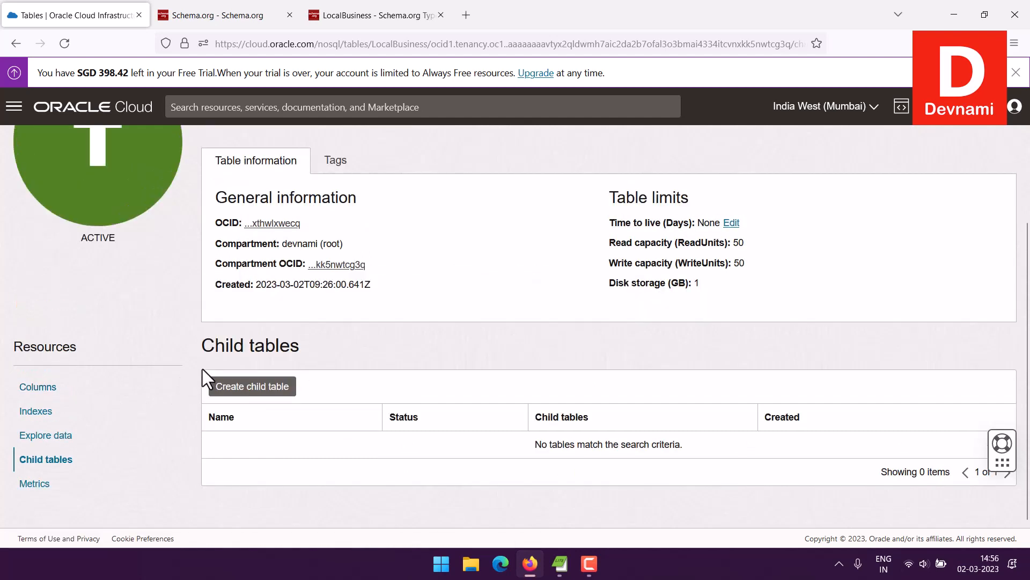
{"action": "left_click", "coordinate": [31, 484]}
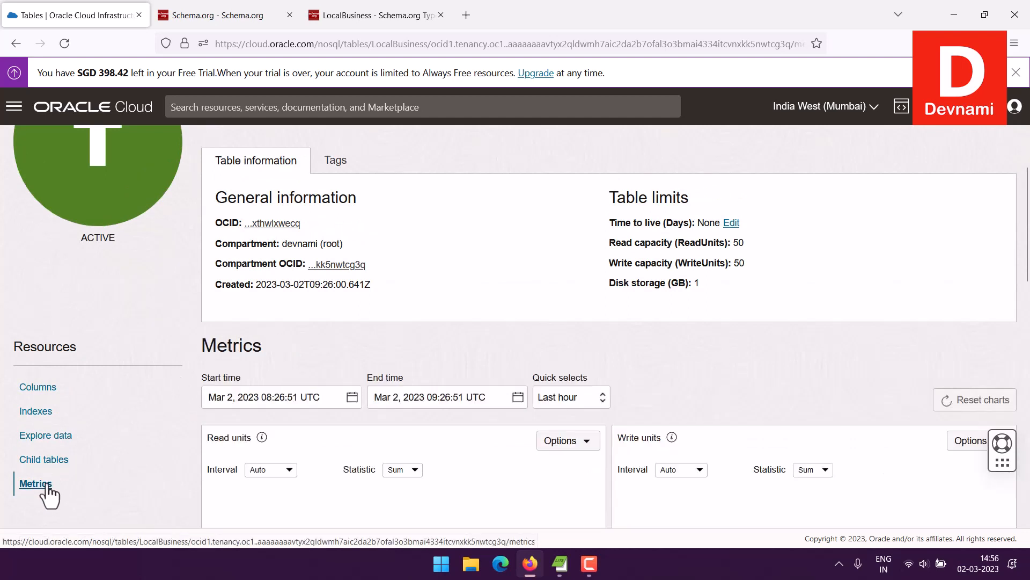
{"action": "left_click", "coordinate": [40, 412]}
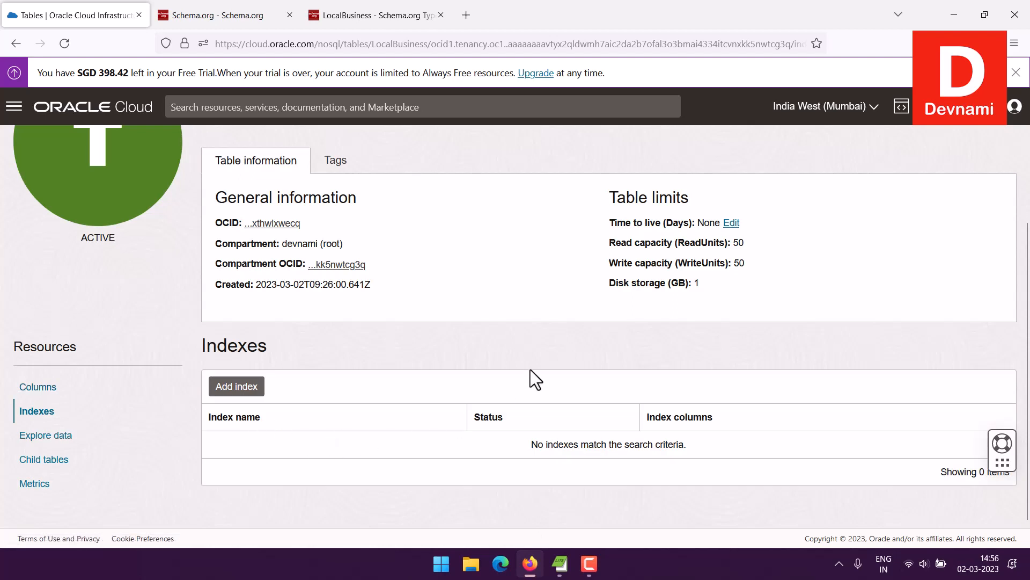
{"action": "left_click", "coordinate": [49, 436]}
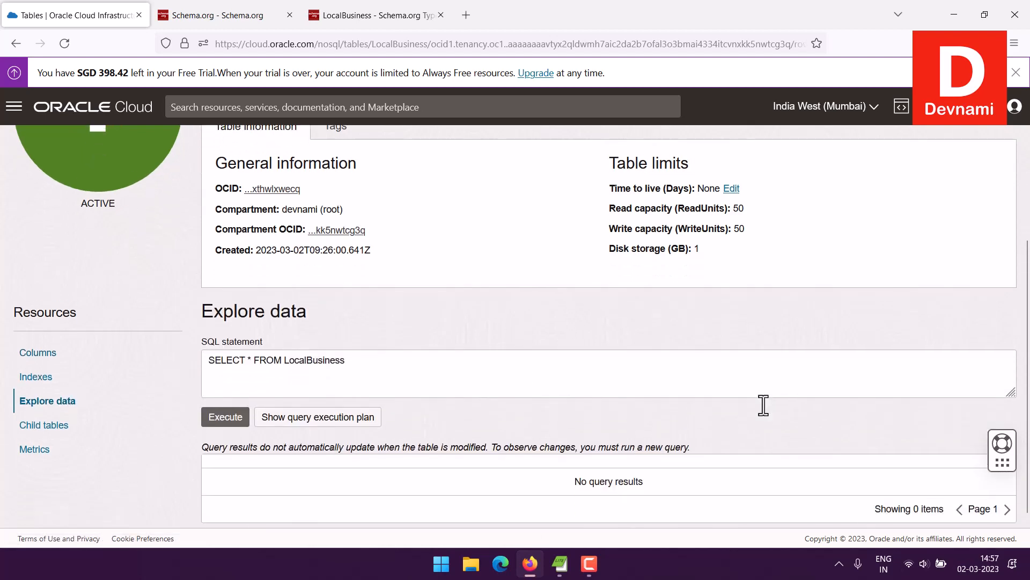
{"action": "scroll", "coordinate": [763, 405], "scroll_direction": "down", "scroll_amount": 1}
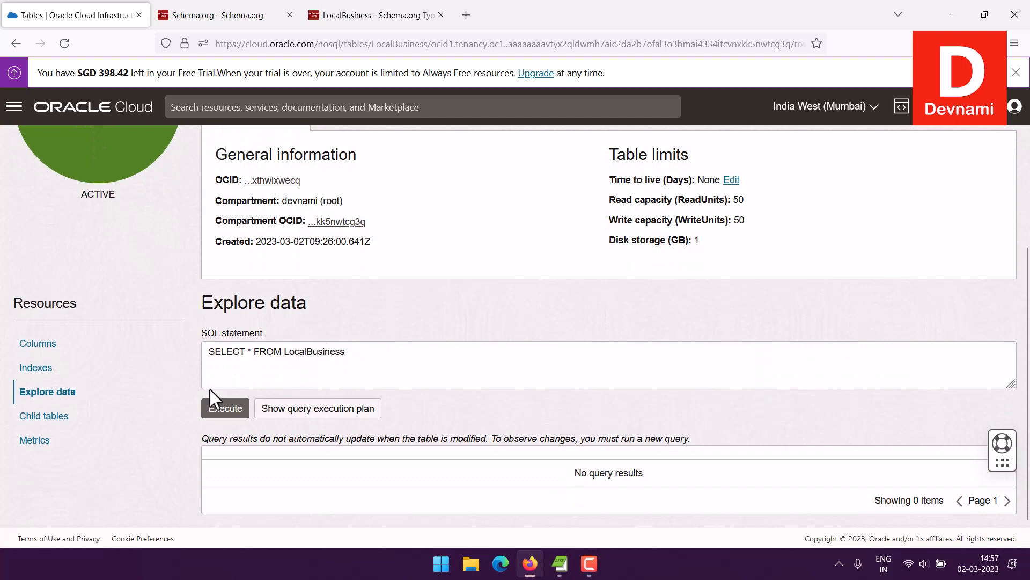
- Examine the form for creating a child table of LocalBusiness, and close it without creating one
{"action": "left_click", "coordinate": [51, 416]}
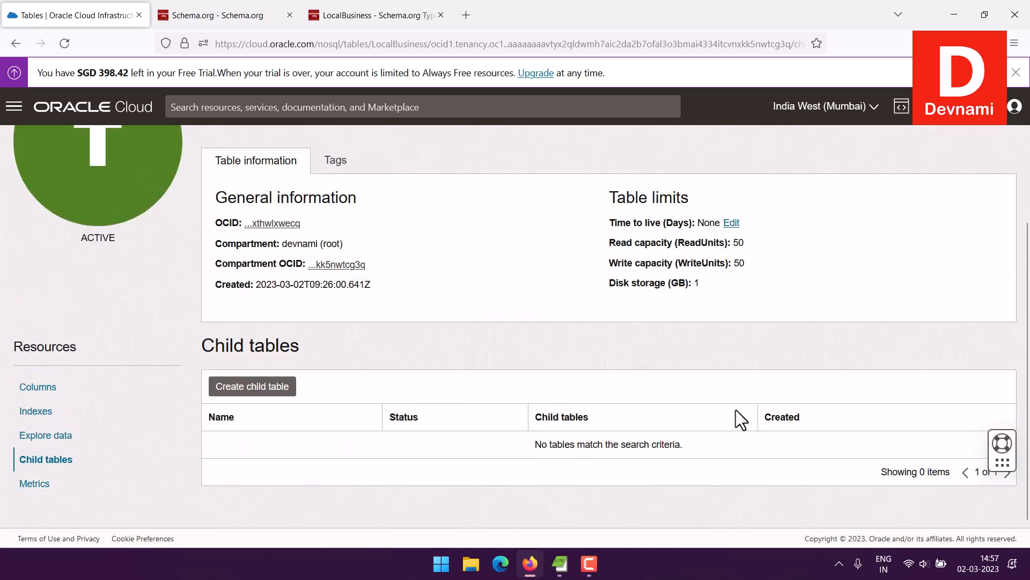
{"action": "left_click", "coordinate": [294, 386]}
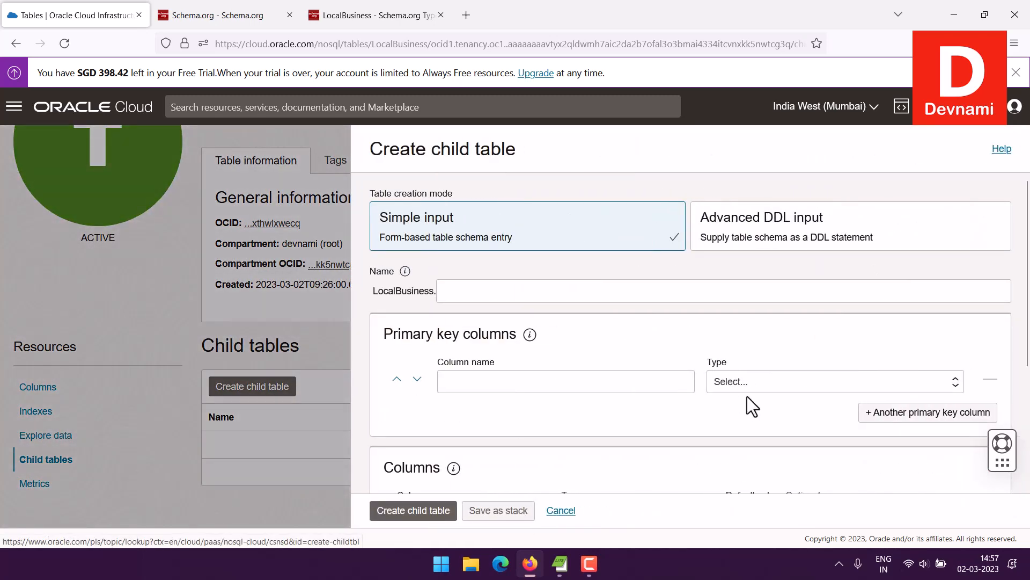
{"action": "scroll", "coordinate": [747, 396], "scroll_direction": "down", "scroll_amount": 3}
{"action": "scroll", "coordinate": [747, 397], "scroll_direction": "up", "scroll_amount": 3}
{"action": "left_click", "coordinate": [561, 511]}
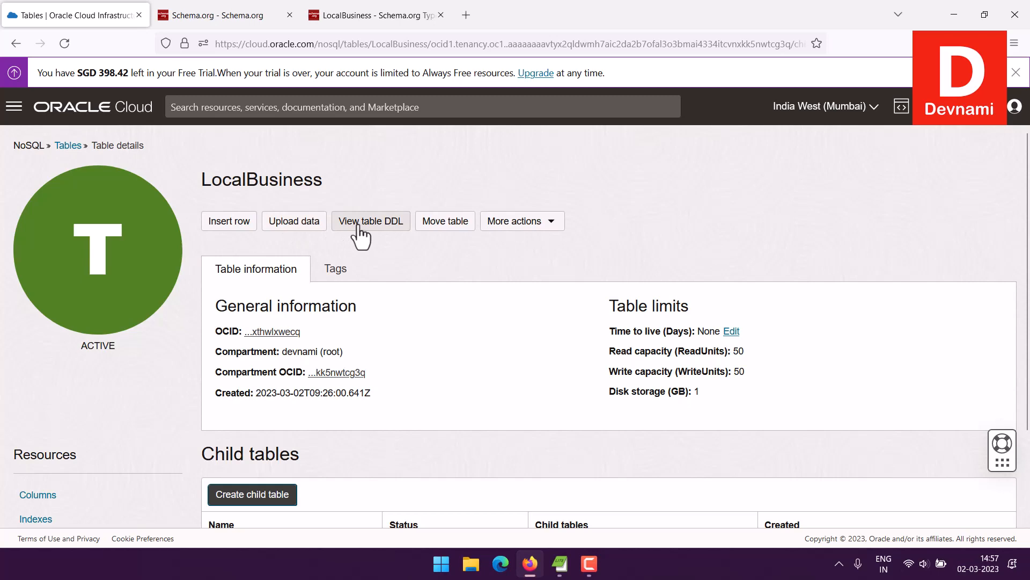
- Start a new LocalBusiness row with id 1, Provider Electric Shop and City Pune
{"action": "left_click", "coordinate": [225, 225]}
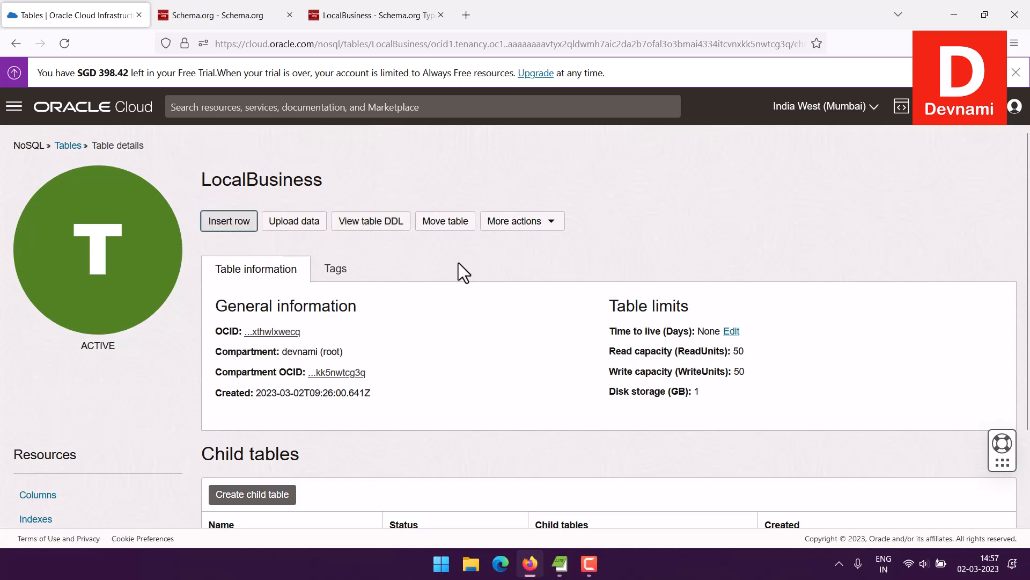
{"action": "left_click", "coordinate": [432, 291]}
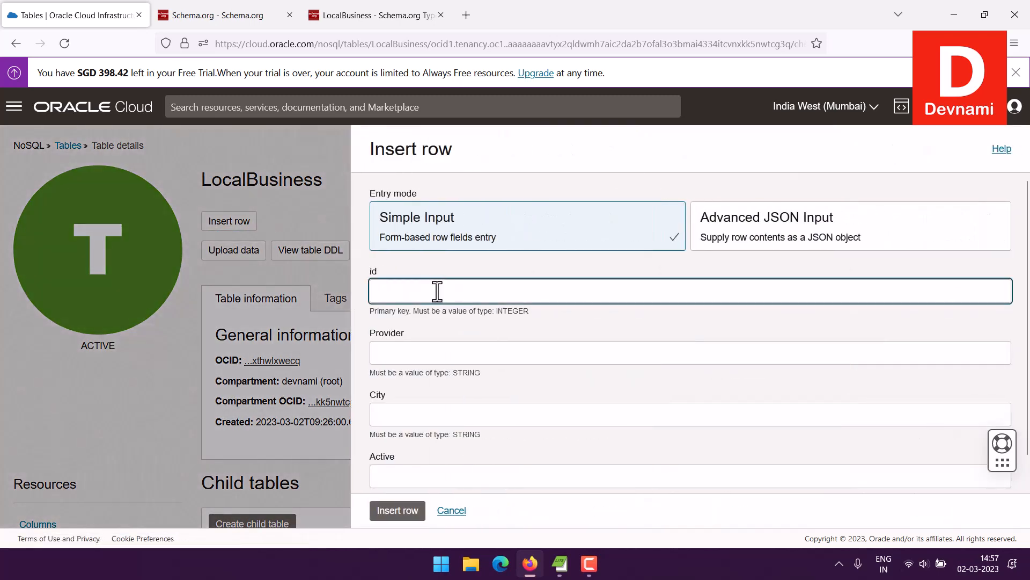
{"action": "type", "text": "1"}
{"action": "left_click", "coordinate": [430, 356]}
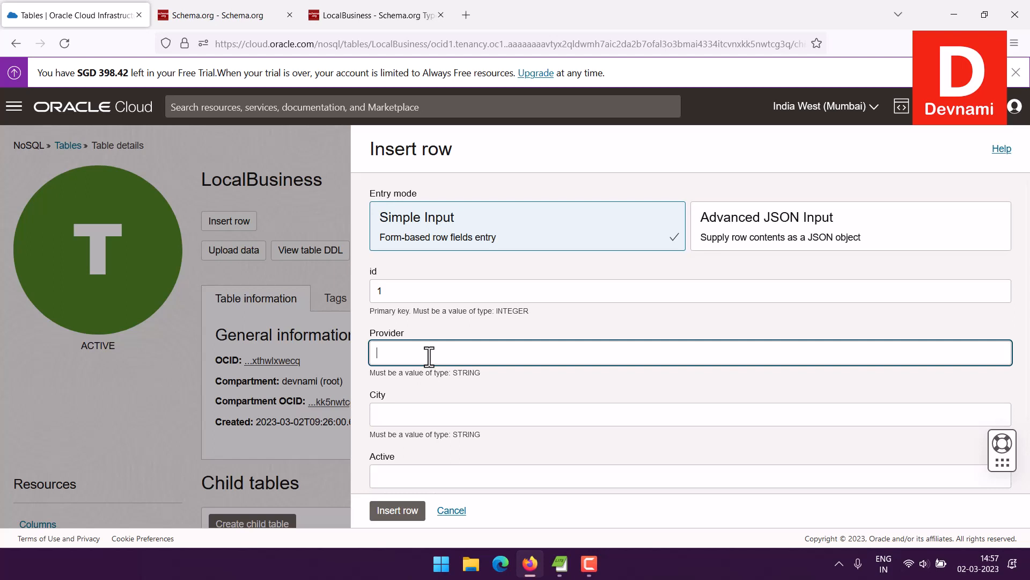
{"action": "type", "text": "Electric Shop"}
{"action": "left_click", "coordinate": [396, 424]}
{"action": "type", "text": "P"}
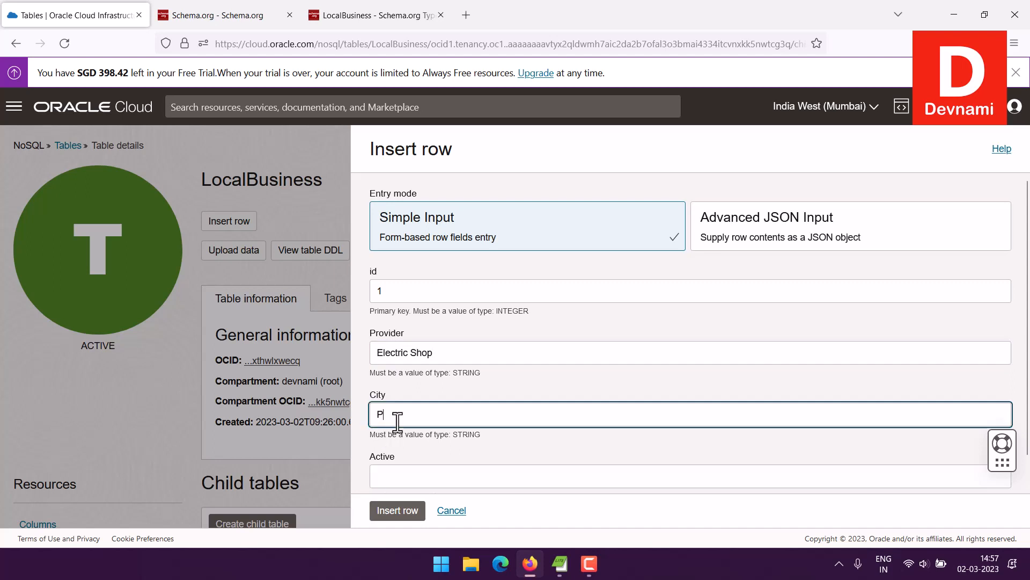
{"action": "type", "text": "une"}
{"action": "scroll", "coordinate": [424, 408], "scroll_direction": "down", "scroll_amount": 1}
- Try Yes, 1, TRUE and 0 as the Active value of the new row
{"action": "left_click", "coordinate": [398, 439]}
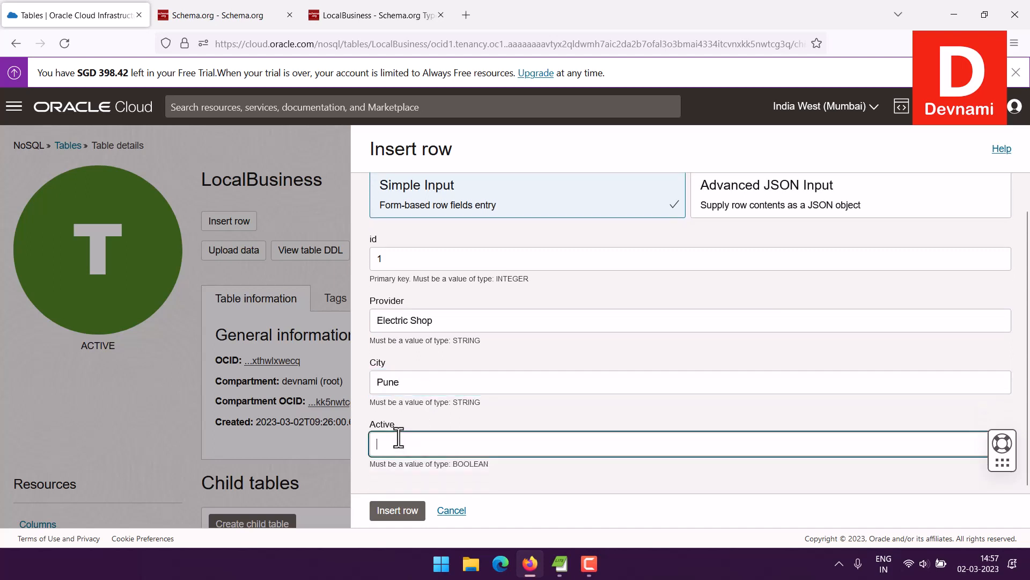
{"action": "type", "text": "Yes"}
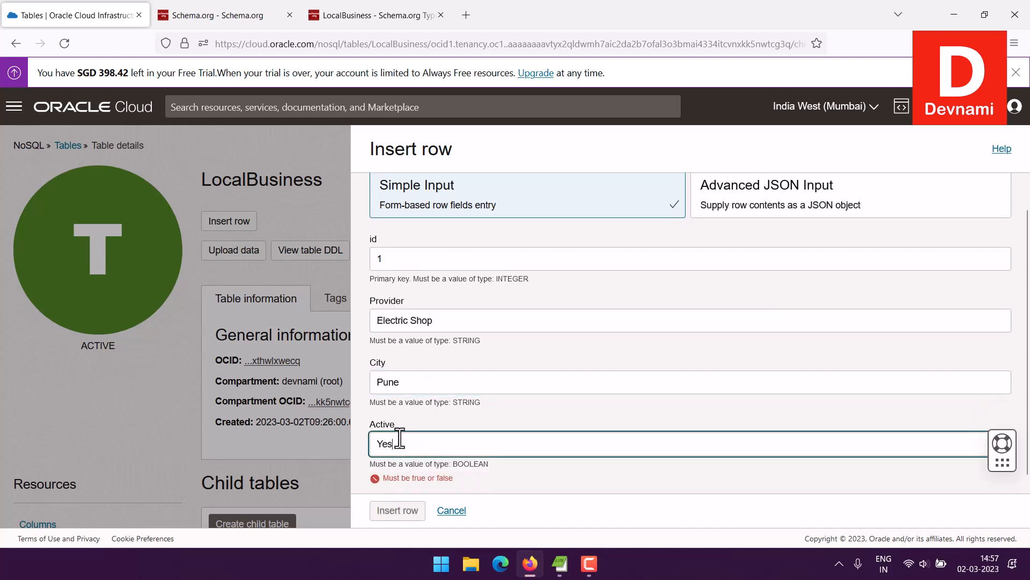
{"action": "left_click_drag", "start_coordinate": [397, 438], "coordinate": [352, 434]}
{"action": "type", "text": "1"}
{"action": "left_click", "coordinate": [545, 479]}
{"action": "left_click_drag", "start_coordinate": [413, 446], "coordinate": [359, 431]}
{"action": "key", "text": "BackSpace"}
{"action": "type", "text": "0"}
{"action": "key", "text": "BackSpace"}
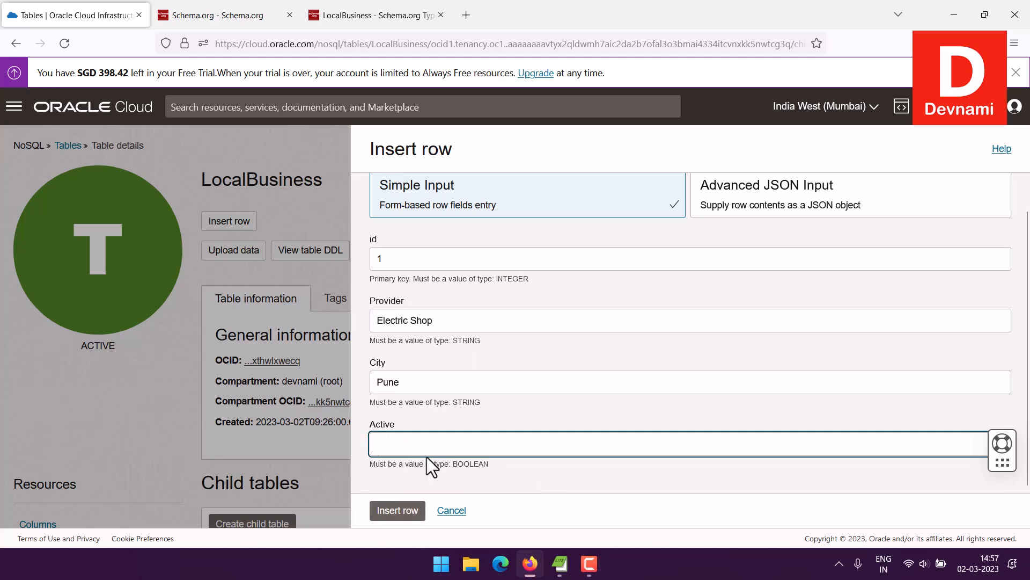
{"action": "type", "text": "Y"}
{"action": "key", "text": "BackSpace"}
{"action": "type", "text": "TRUE"}
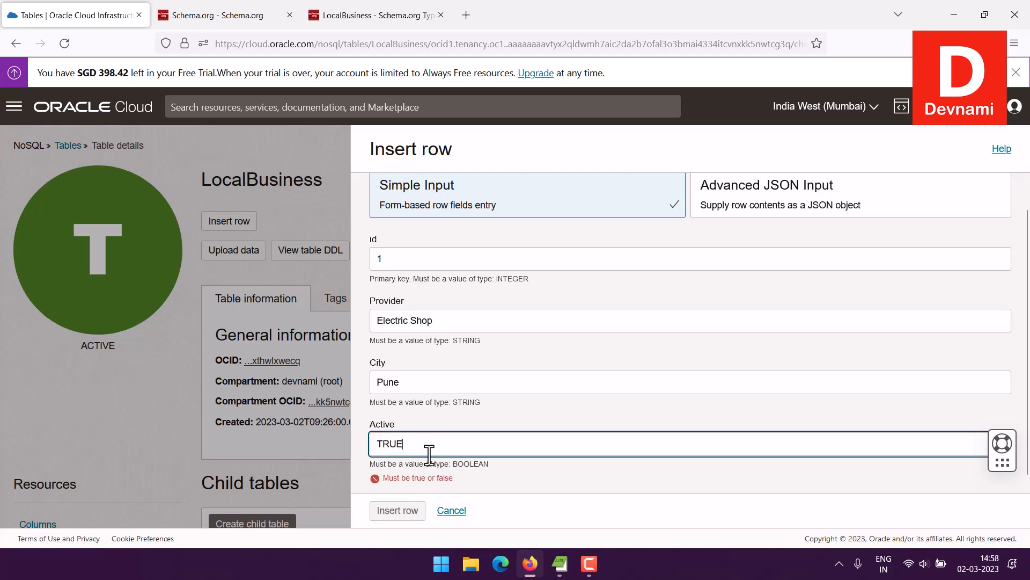
{"action": "key", "text": "BackSpace"}
{"action": "key", "text": "BackSpace"}
{"action": "key", "text": "BackSpace"}
{"action": "left_click", "coordinate": [483, 481]}
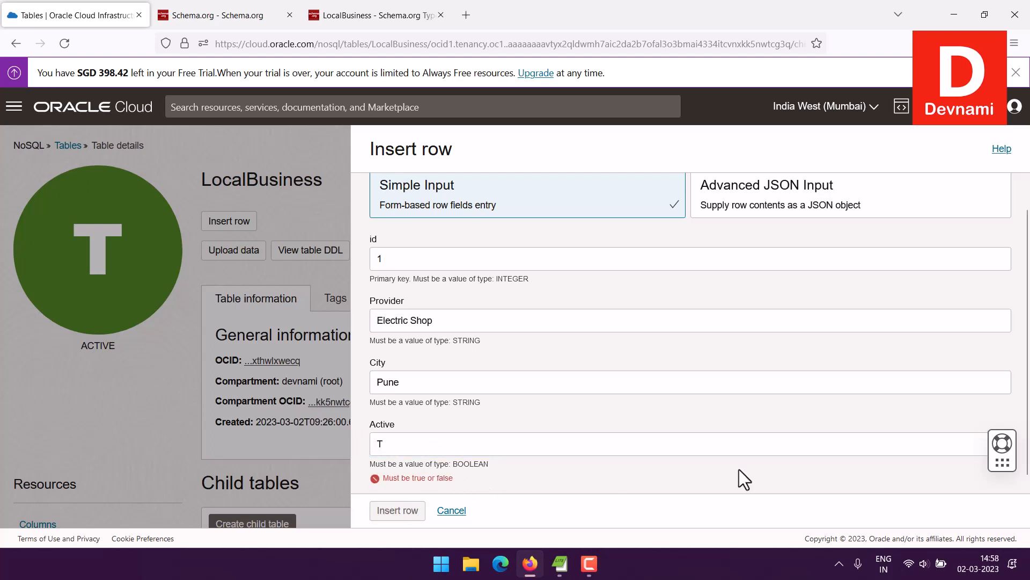
{"action": "scroll", "coordinate": [971, 376], "scroll_direction": "down", "scroll_amount": 1}
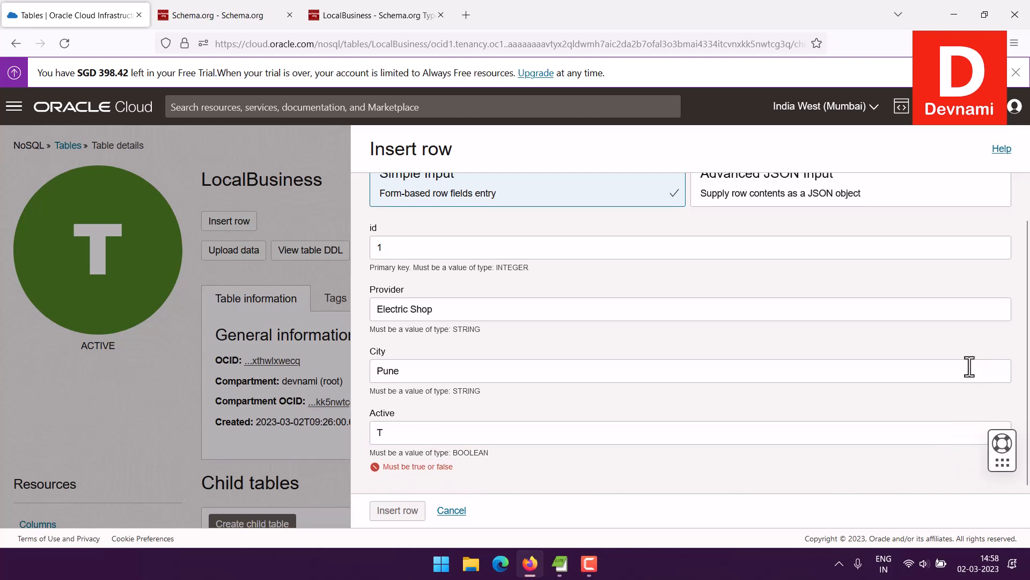
{"action": "left_click", "coordinate": [482, 428]}
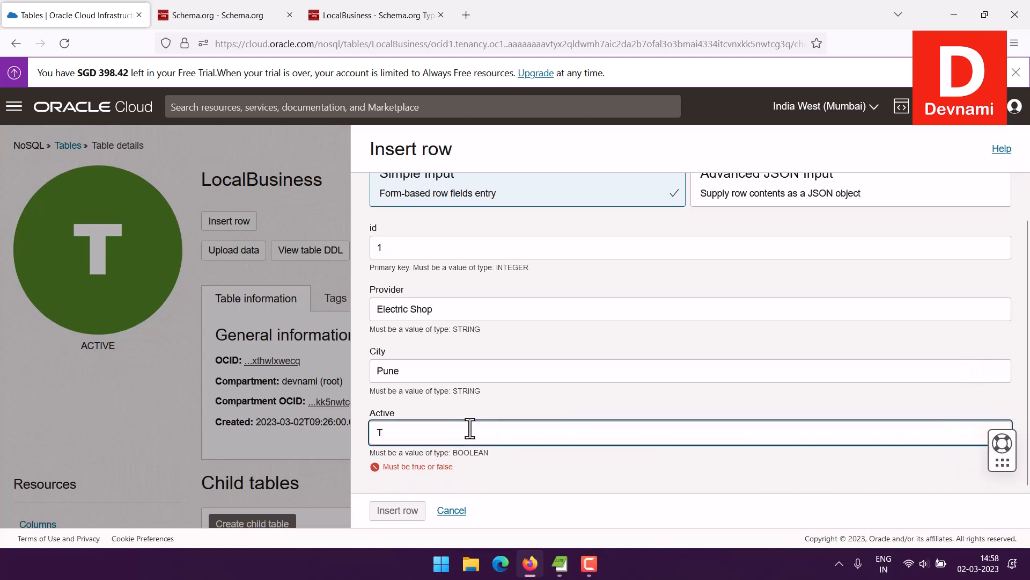
{"action": "key", "text": "BackSpace"}
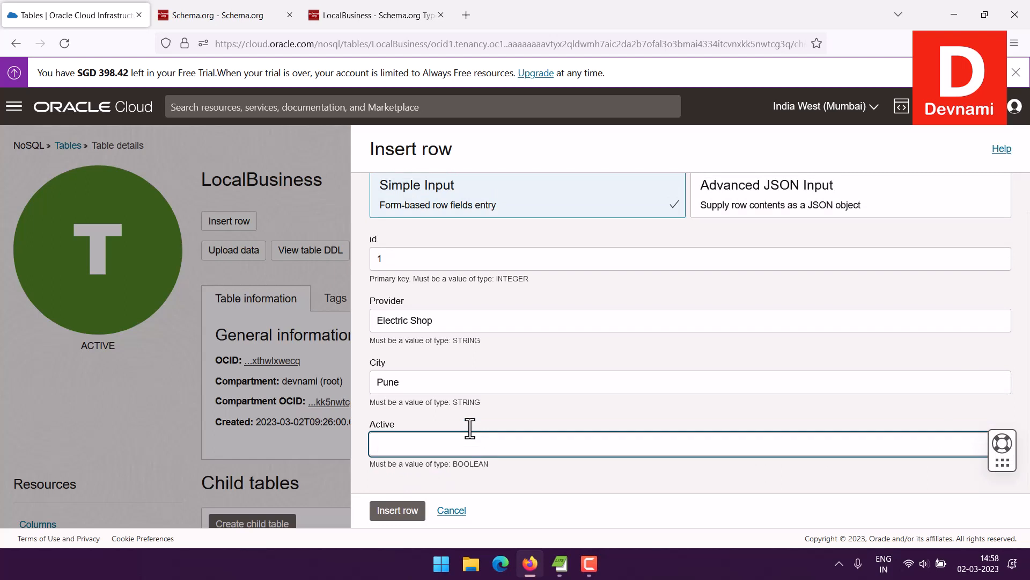
{"action": "type", "text": "0"}
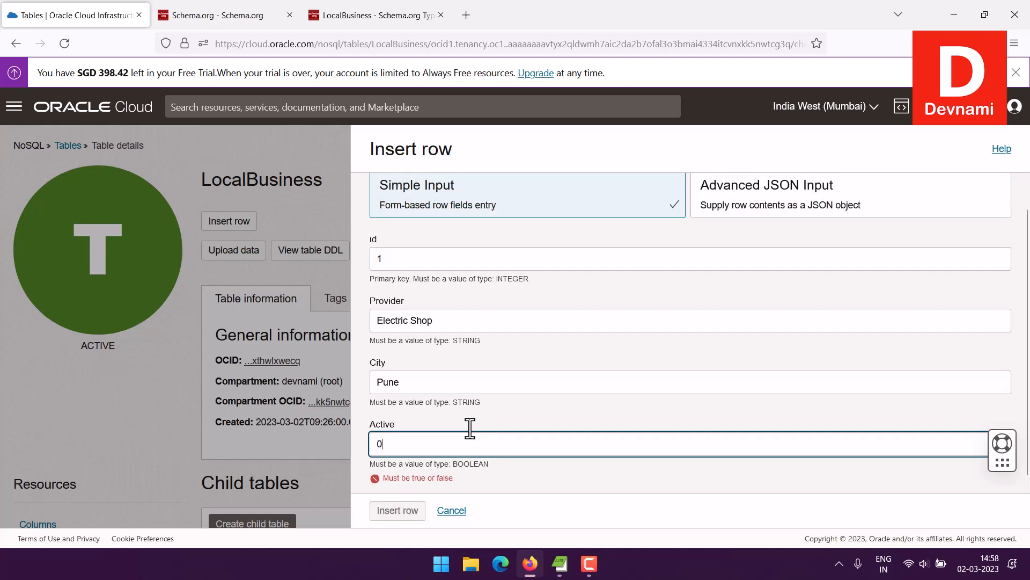
- Set the row's Active value to true in lowercase and insert the row
{"action": "key", "text": "BackSpace"}
{"action": "type", "text": "true"}
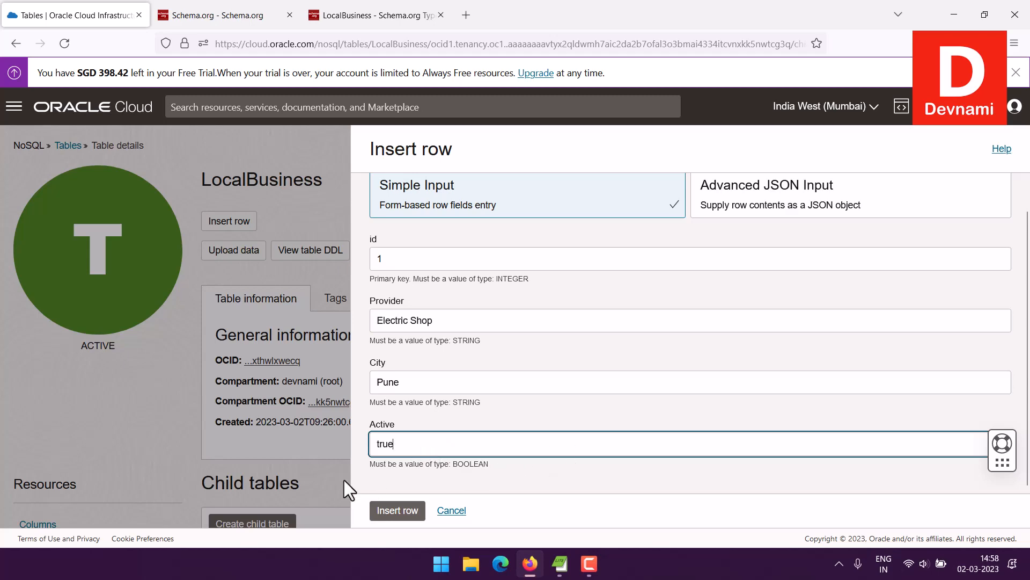
{"action": "left_click", "coordinate": [398, 511]}
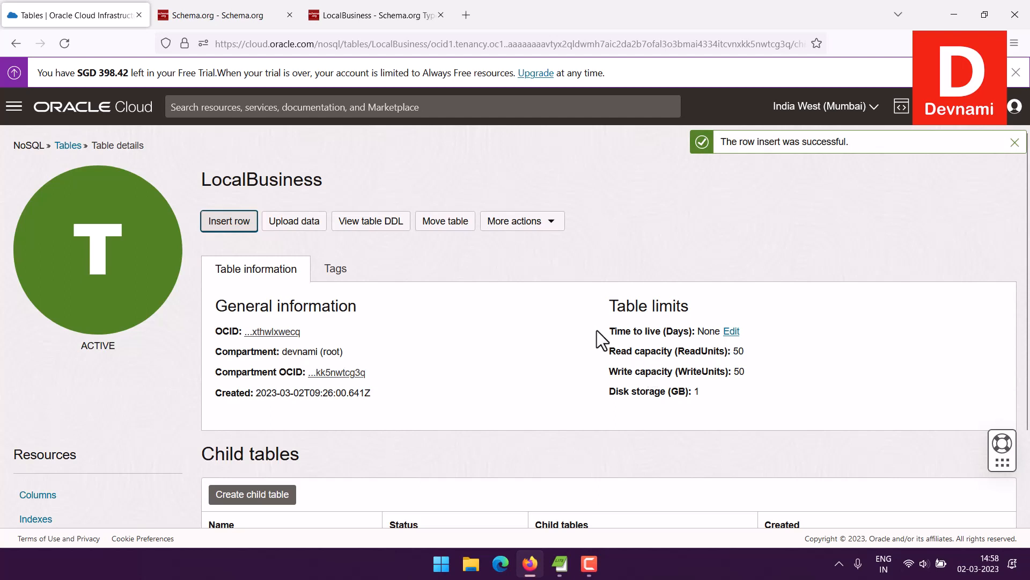
- Run SELECT * FROM LocalBusiness in the data explorer and examine the values of the returned row
{"action": "scroll", "coordinate": [595, 325], "scroll_direction": "down", "scroll_amount": 3}
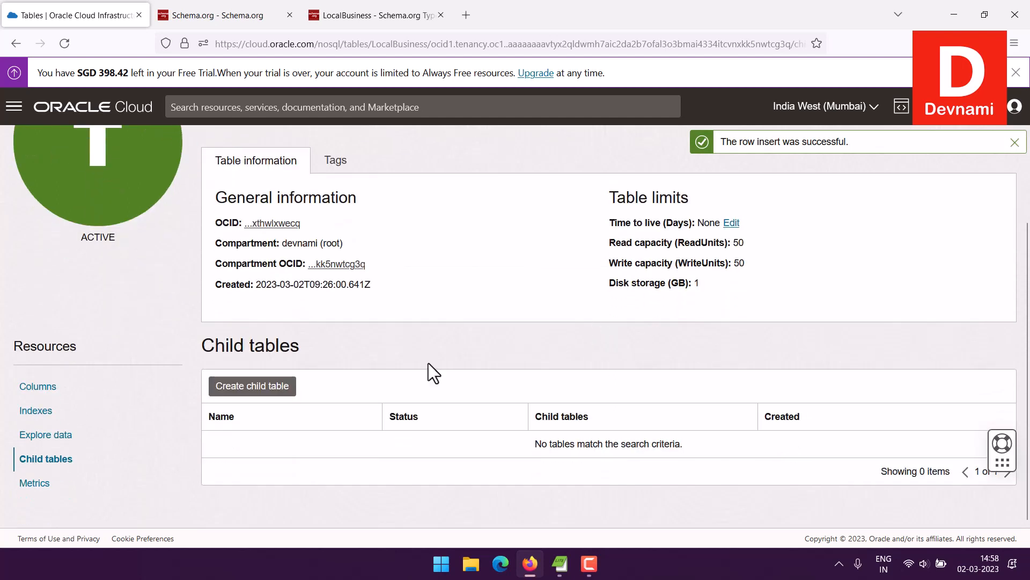
{"action": "left_click", "coordinate": [45, 435]}
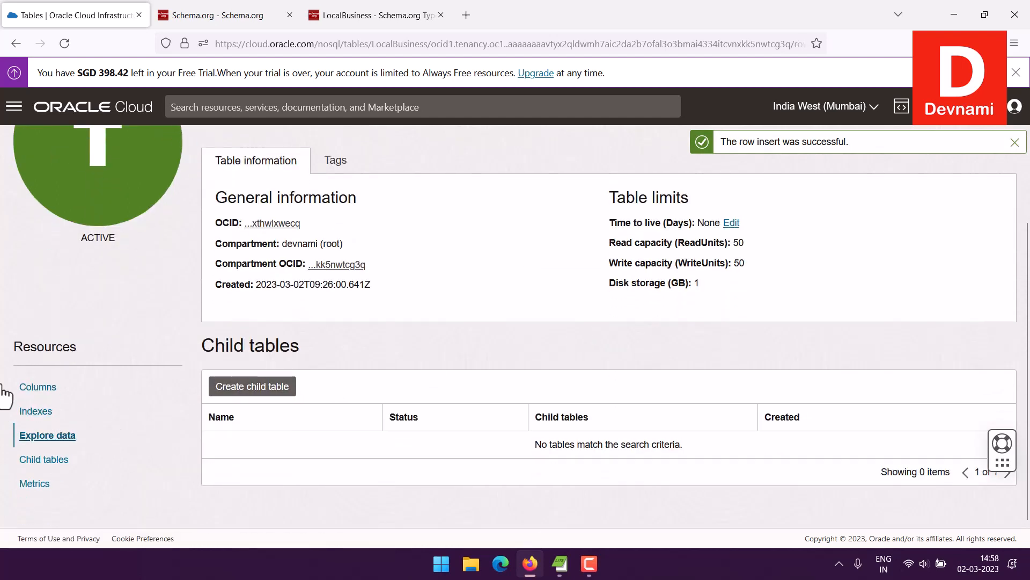
{"action": "left_click", "coordinate": [224, 451]}
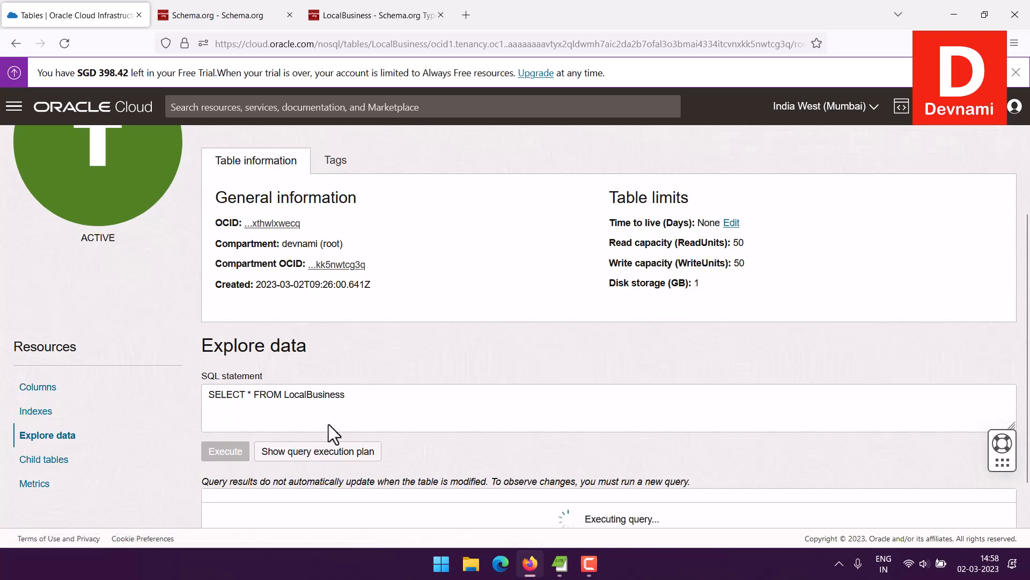
{"action": "scroll", "coordinate": [713, 358], "scroll_direction": "down", "scroll_amount": 2}
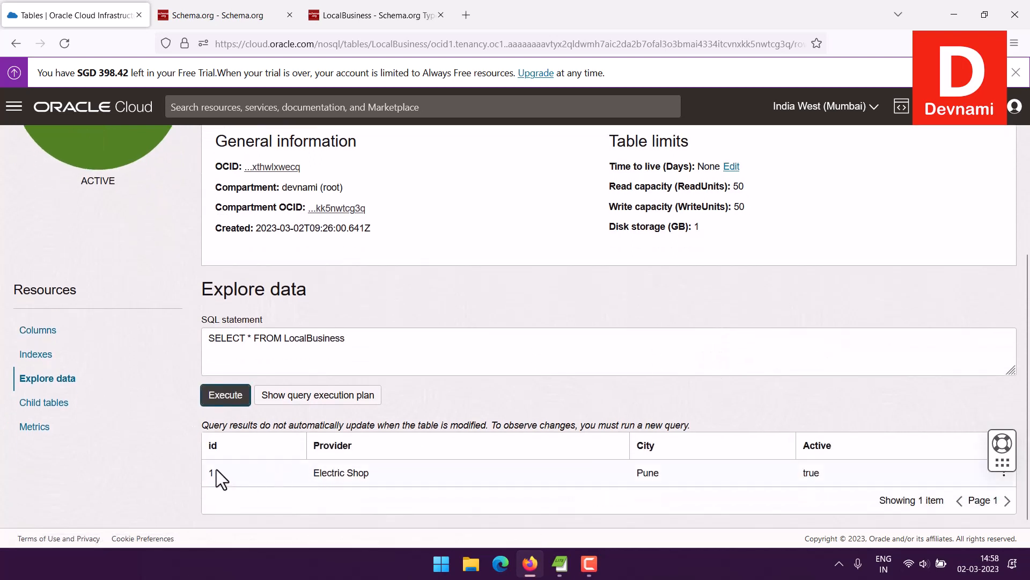
{"action": "left_click_drag", "start_coordinate": [208, 472], "coordinate": [259, 465]}
{"action": "left_click_drag", "start_coordinate": [320, 478], "coordinate": [759, 483]}
{"action": "left_click", "coordinate": [838, 487]}
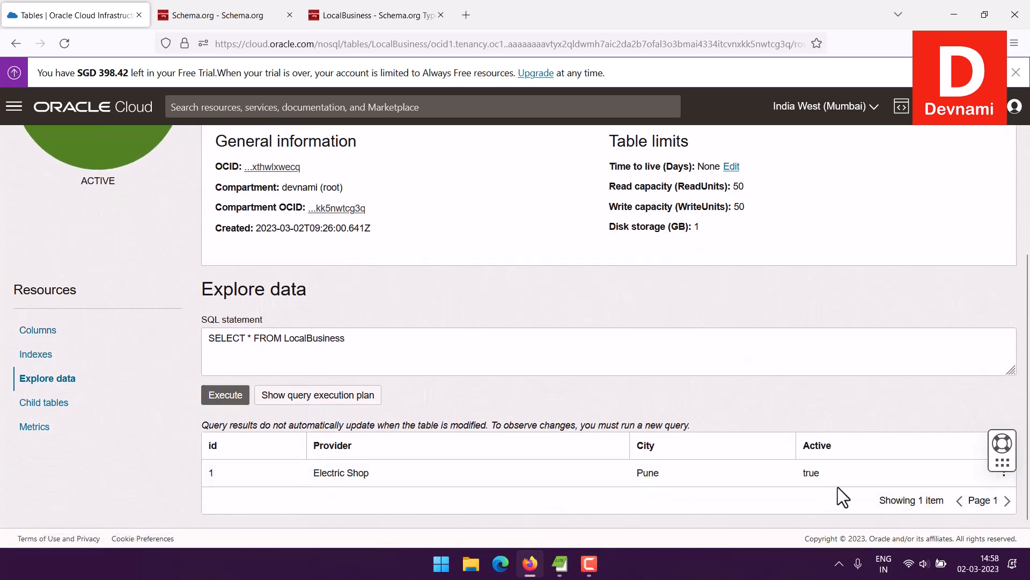
- Insert a second LocalBusiness row with id 2, Provider Barber, City Pune and Active true
{"action": "scroll", "coordinate": [594, 446], "scroll_direction": "up", "scroll_amount": 5}
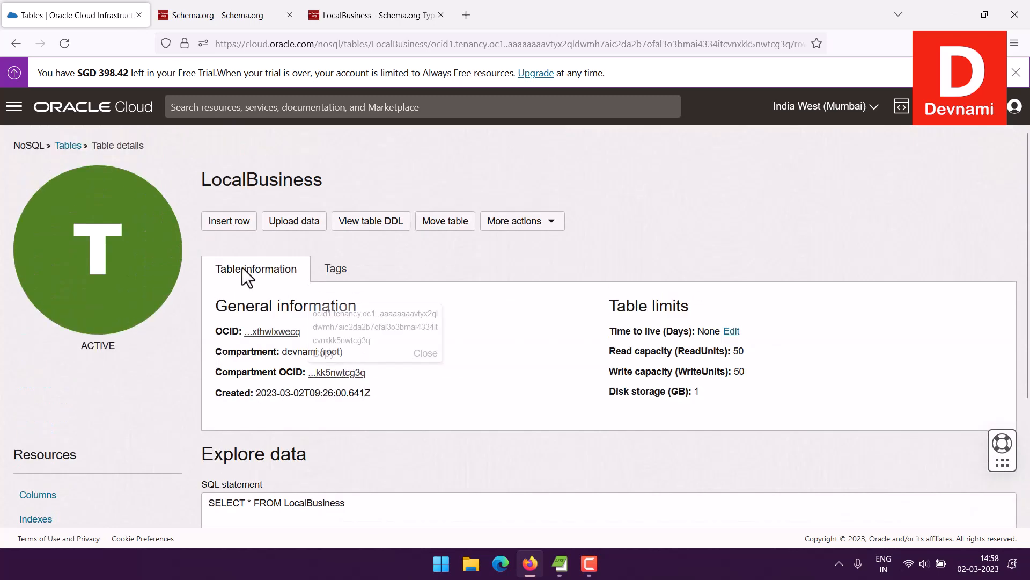
{"action": "left_click", "coordinate": [217, 223]}
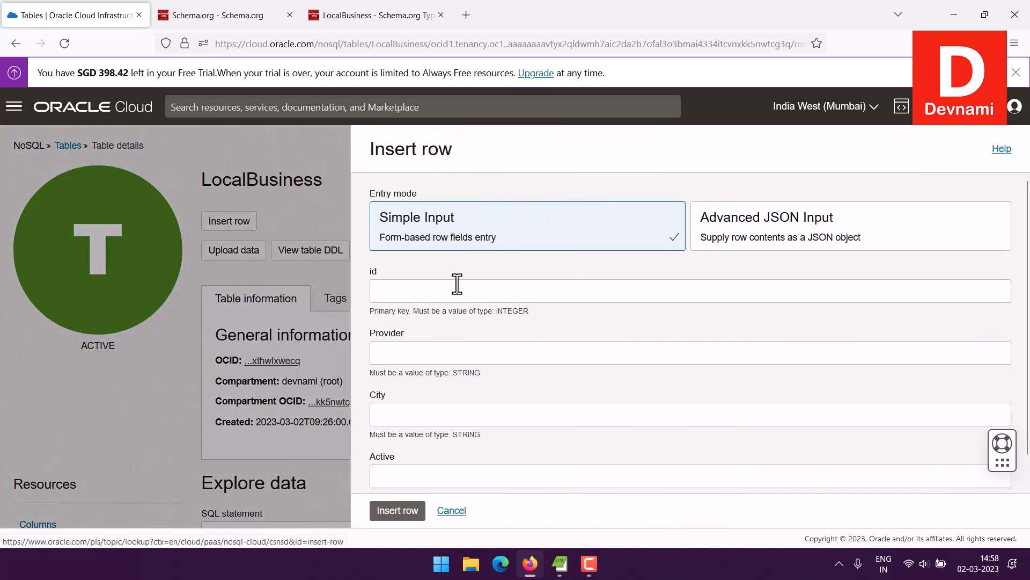
{"action": "left_click", "coordinate": [460, 292]}
{"action": "type", "text": "2"}
{"action": "left_click", "coordinate": [425, 352]}
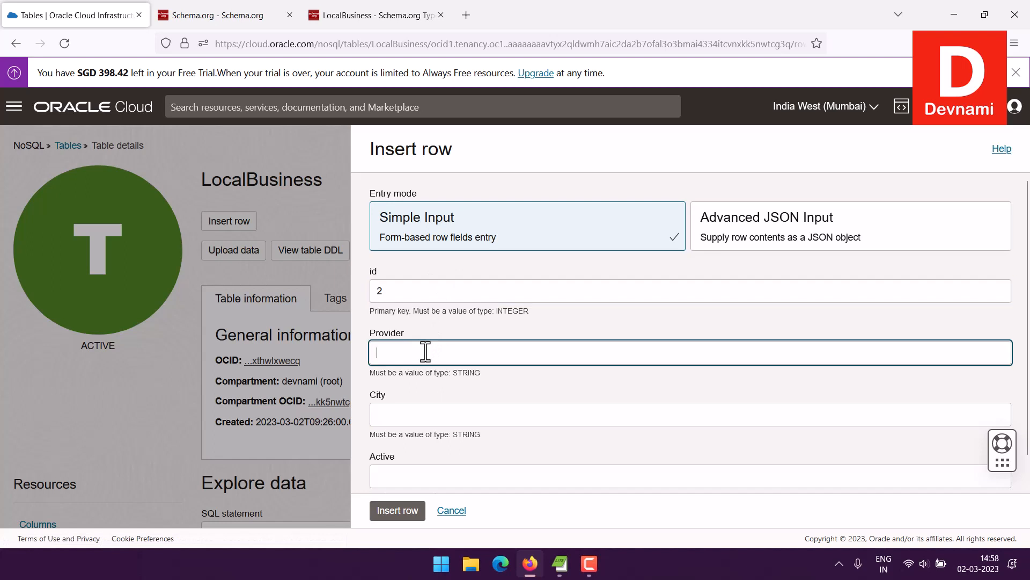
{"action": "type", "text": "Barber"}
{"action": "key", "text": "Tab"}
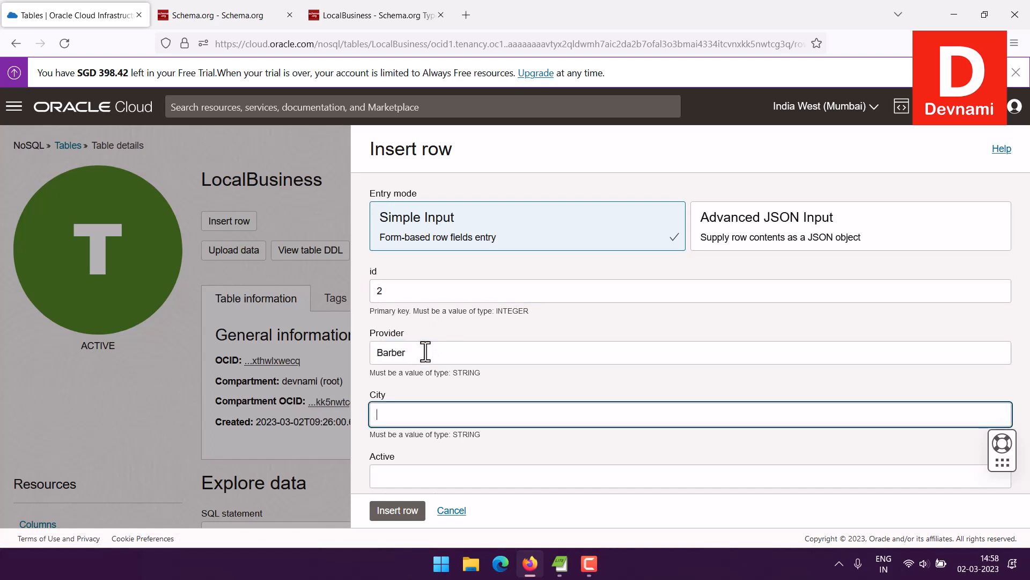
{"action": "type", "text": "Pune"}
{"action": "key", "text": "Tab"}
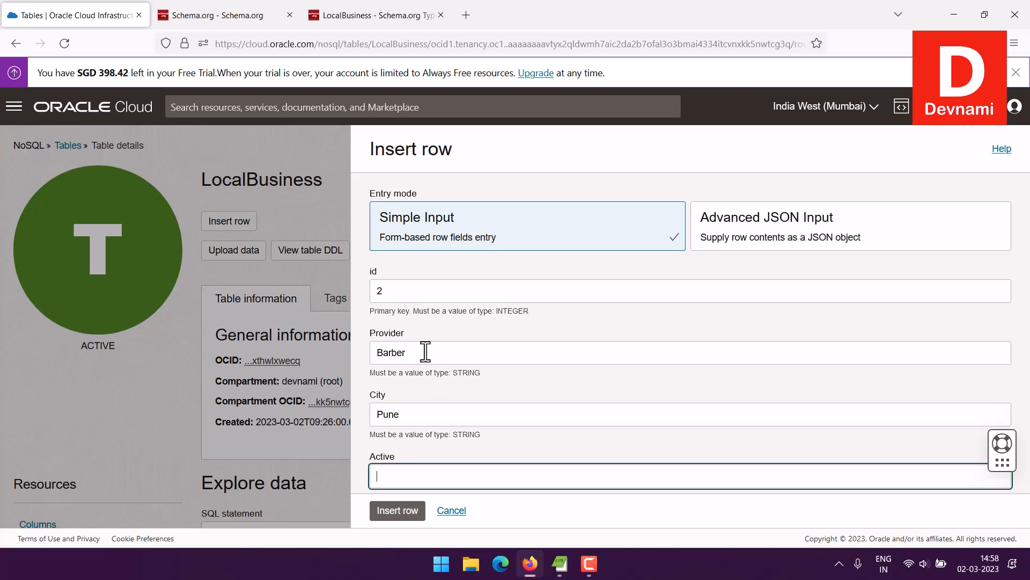
{"action": "type", "text": "true"}
{"action": "left_click", "coordinate": [400, 512]}
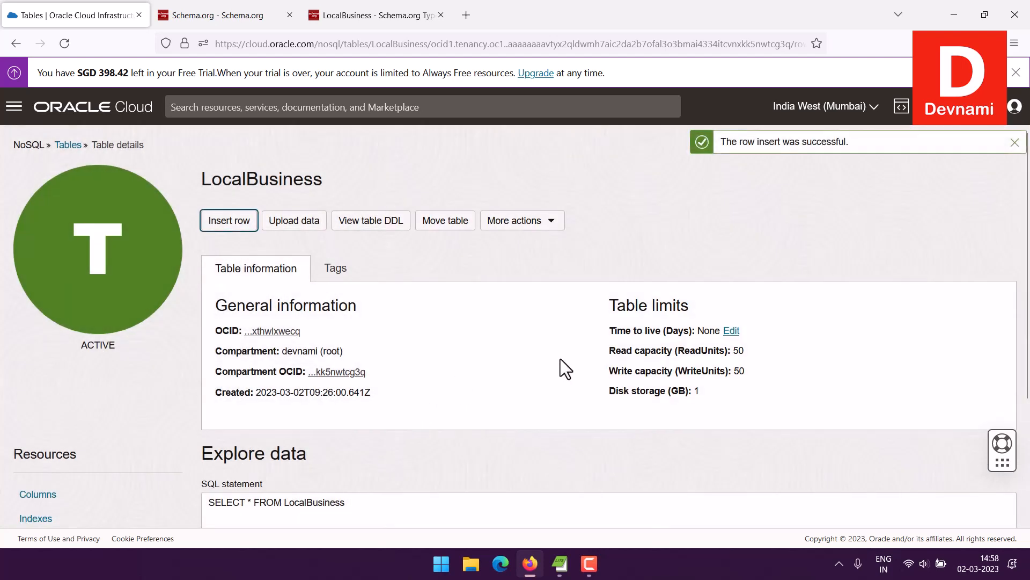
- Rerun the SELECT * FROM LocalBusiness query to check the table's rows
{"action": "scroll", "coordinate": [560, 358], "scroll_direction": "down", "scroll_amount": 3}
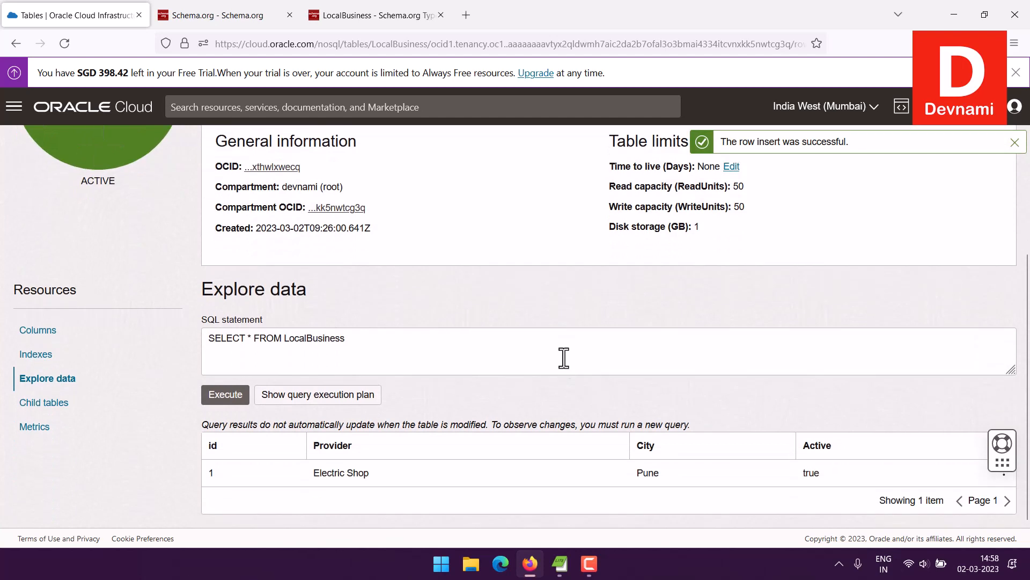
{"action": "left_click", "coordinate": [223, 397]}
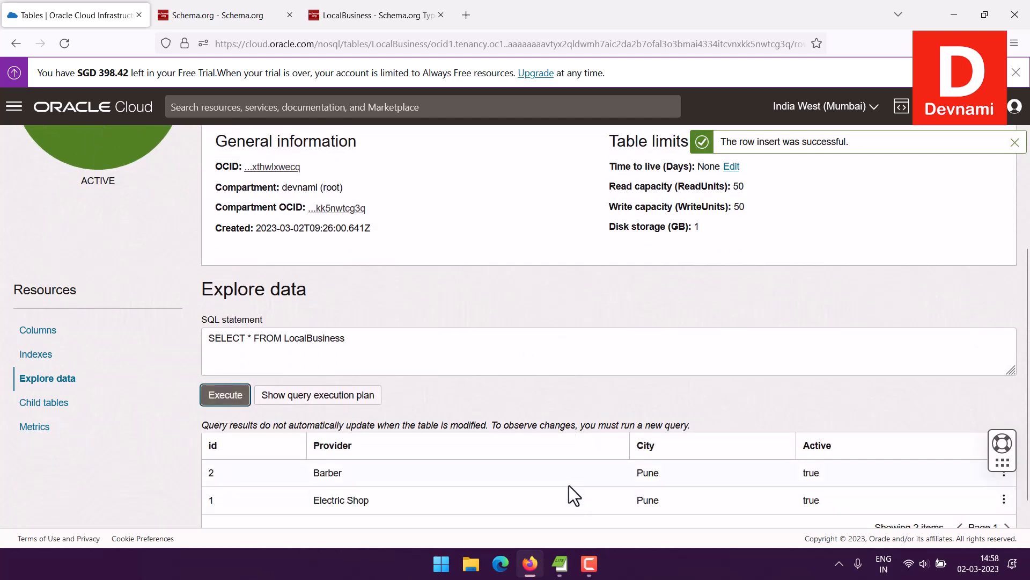
{"action": "left_click", "coordinate": [518, 411]}
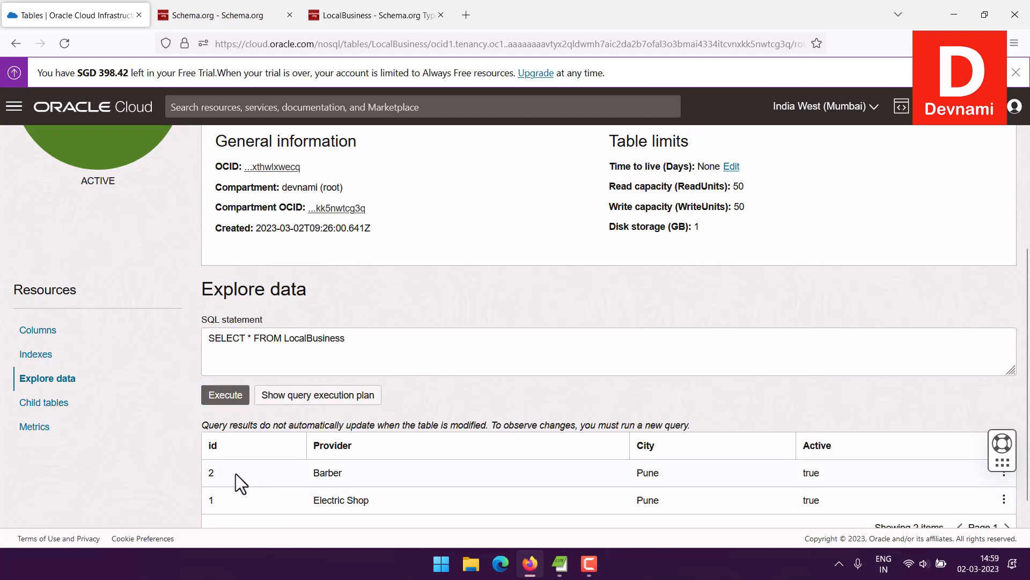
- Insert a third LocalBusiness row with id 3, Provider Food Shop, City Pune and Active false
{"action": "scroll", "coordinate": [424, 455], "scroll_direction": "up", "scroll_amount": 4}
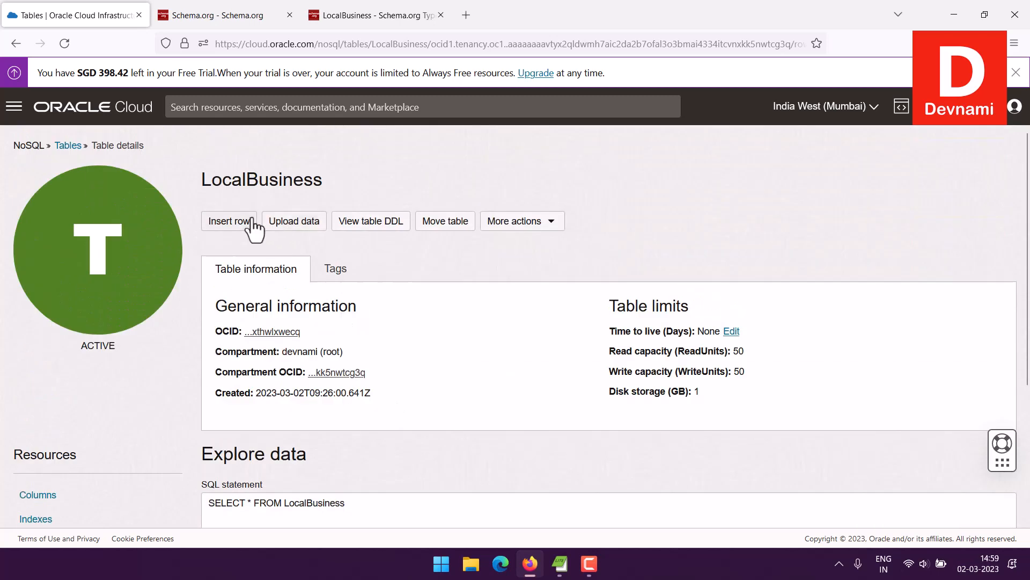
{"action": "left_click", "coordinate": [224, 221]}
{"action": "left_click", "coordinate": [391, 293]}
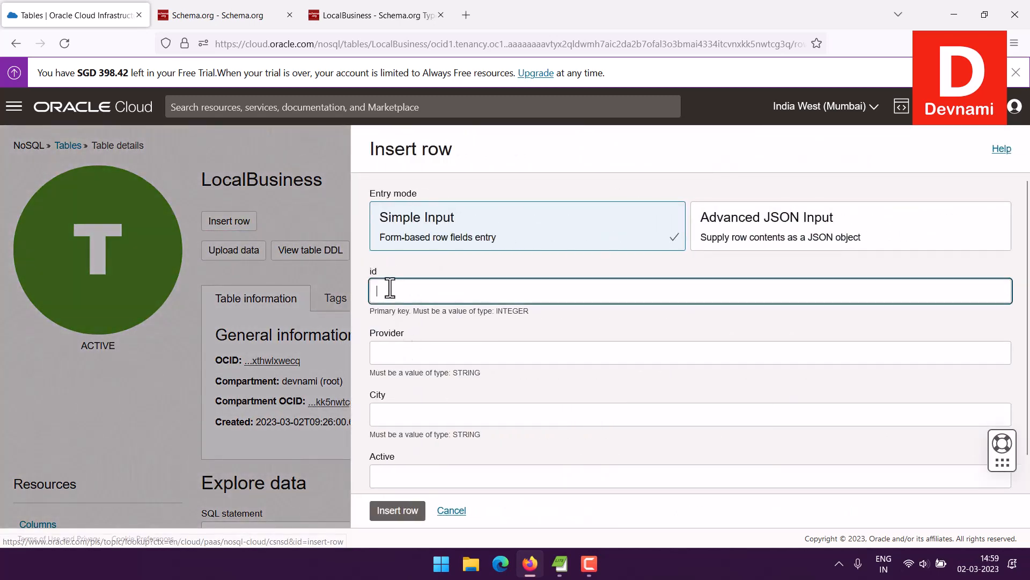
{"action": "type", "text": "3"}
{"action": "left_click", "coordinate": [411, 350]}
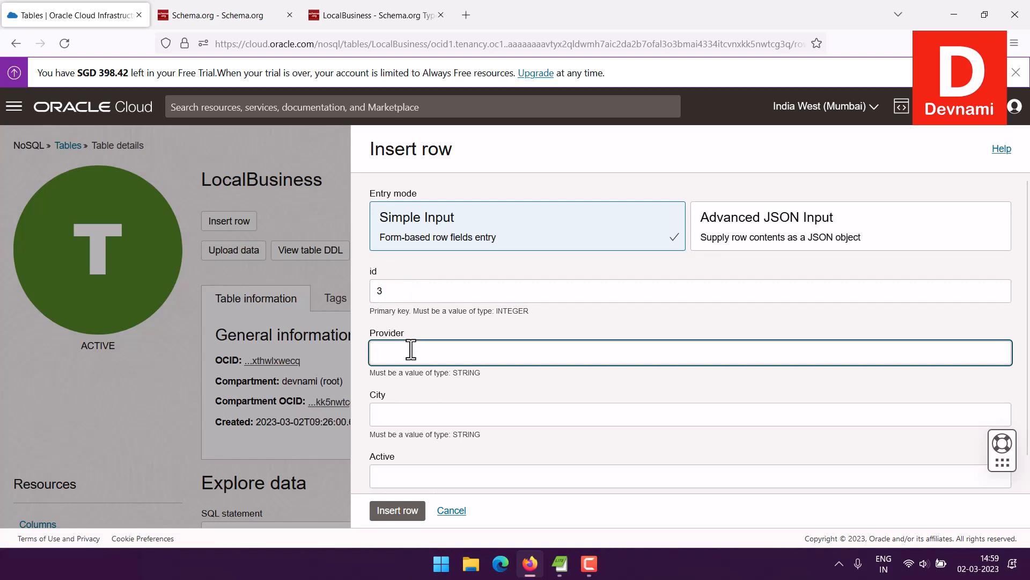
{"action": "type", "text": "Food Shop"}
{"action": "key", "text": "Tab"}
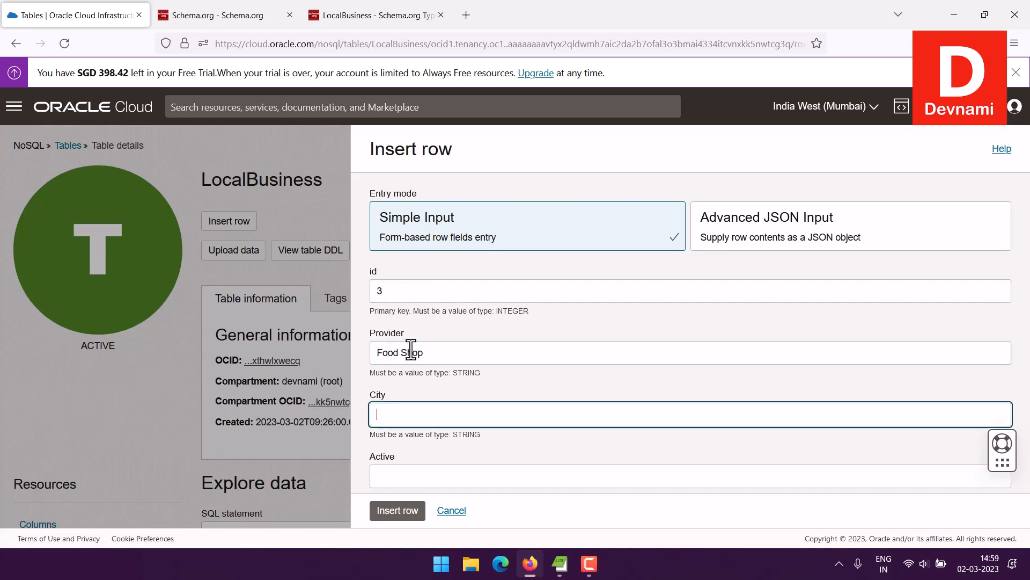
{"action": "type", "text": "Pune"}
{"action": "key", "text": "Tab"}
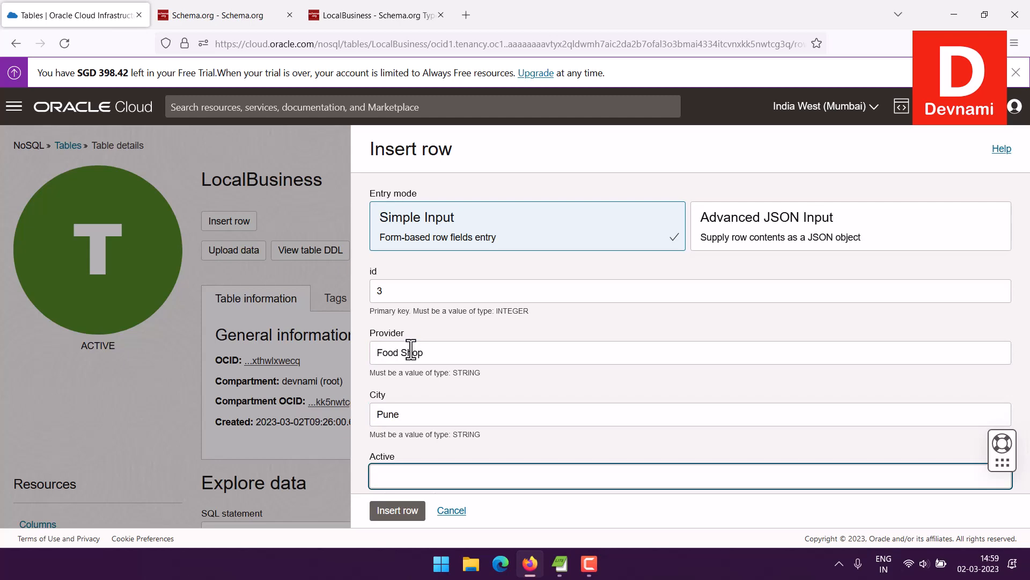
{"action": "type", "text": "false"}
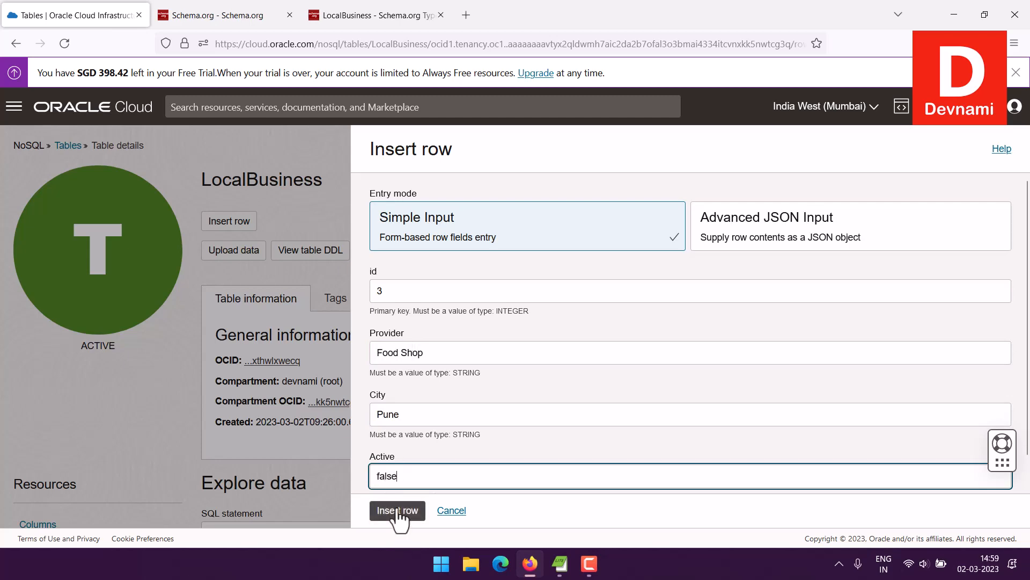
{"action": "left_click", "coordinate": [397, 510]}
- Rerun SELECT * FROM LocalBusiness and examine the returned rows, including the Food Shop entry
{"action": "scroll", "coordinate": [193, 474], "scroll_direction": "down", "scroll_amount": 3}
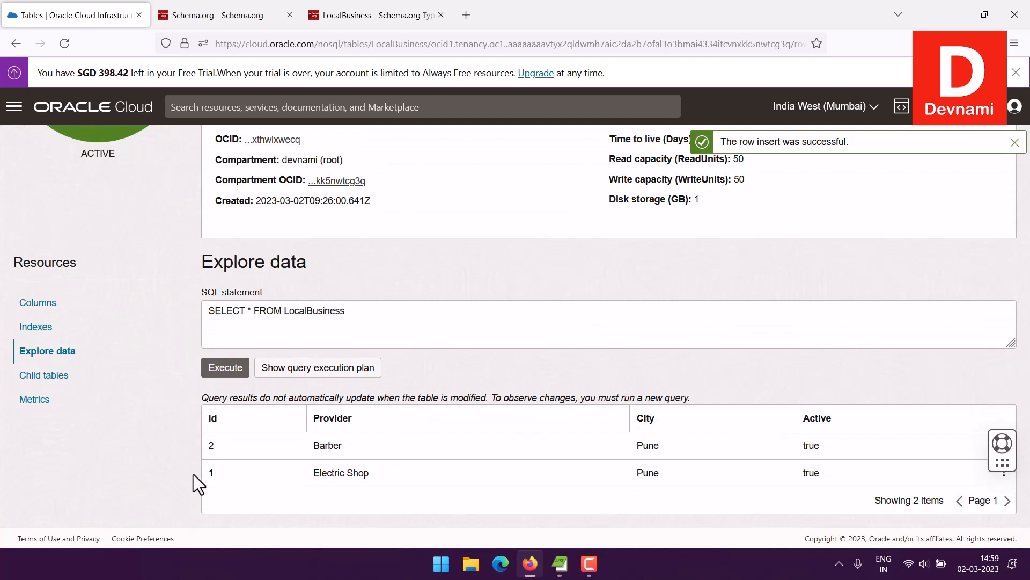
{"action": "left_click", "coordinate": [228, 370]}
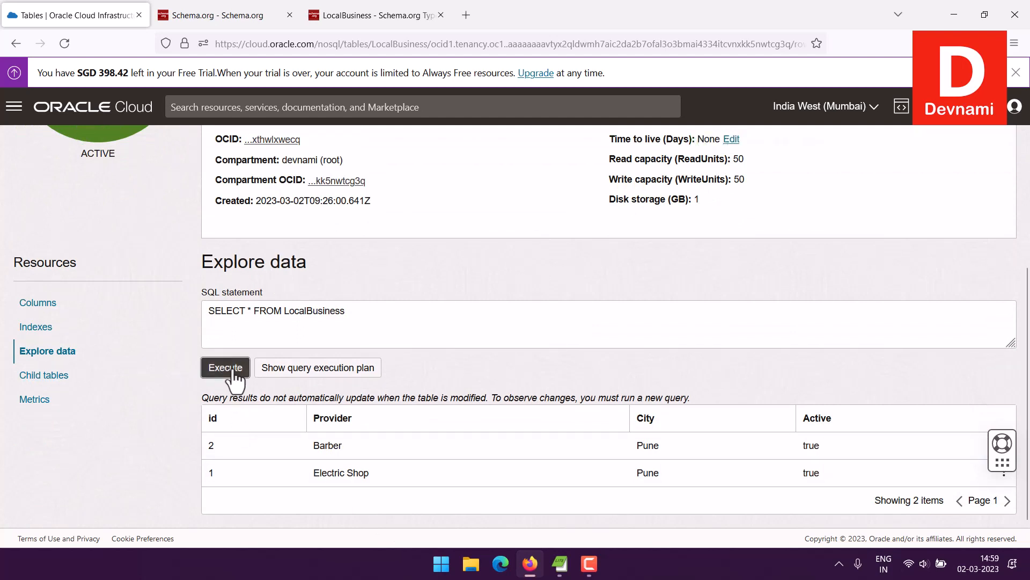
{"action": "scroll", "coordinate": [162, 434], "scroll_direction": "down", "scroll_amount": 1}
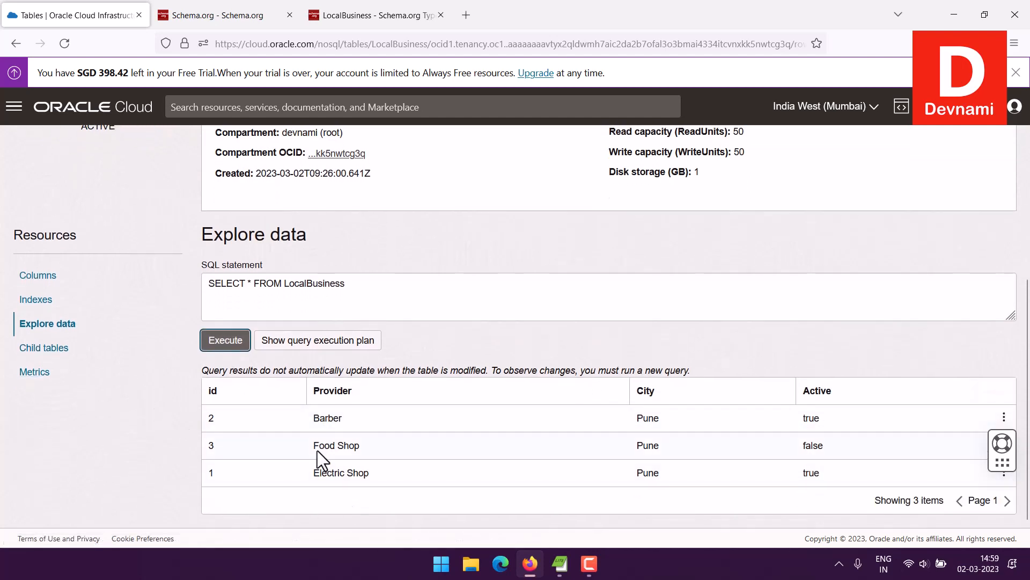
{"action": "left_click_drag", "start_coordinate": [316, 448], "coordinate": [400, 475]}
{"action": "left_click", "coordinate": [367, 436]}
{"action": "scroll", "coordinate": [421, 298], "scroll_direction": "up", "scroll_amount": 4}
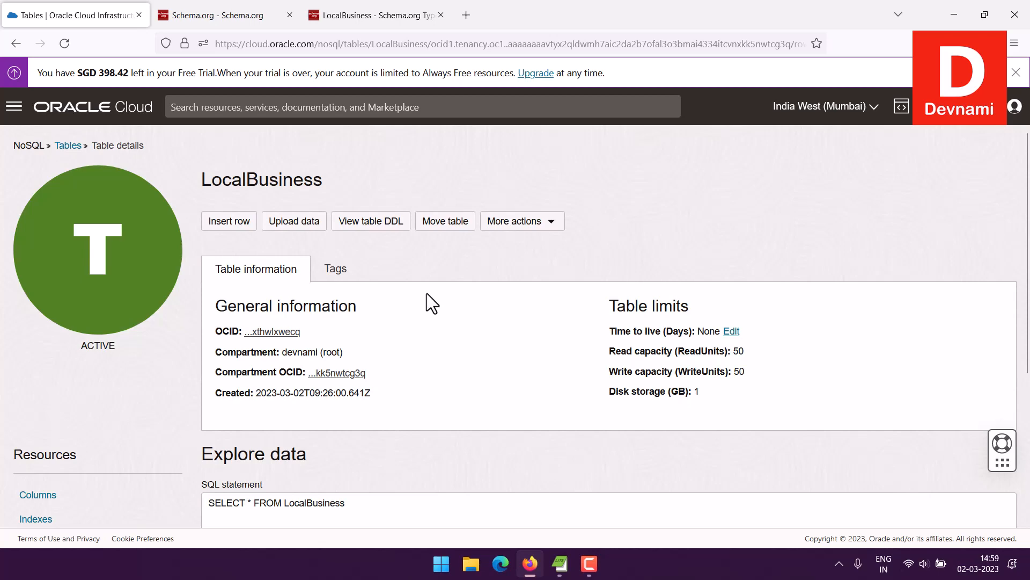
{"action": "scroll", "coordinate": [427, 293], "scroll_direction": "down", "scroll_amount": 4}
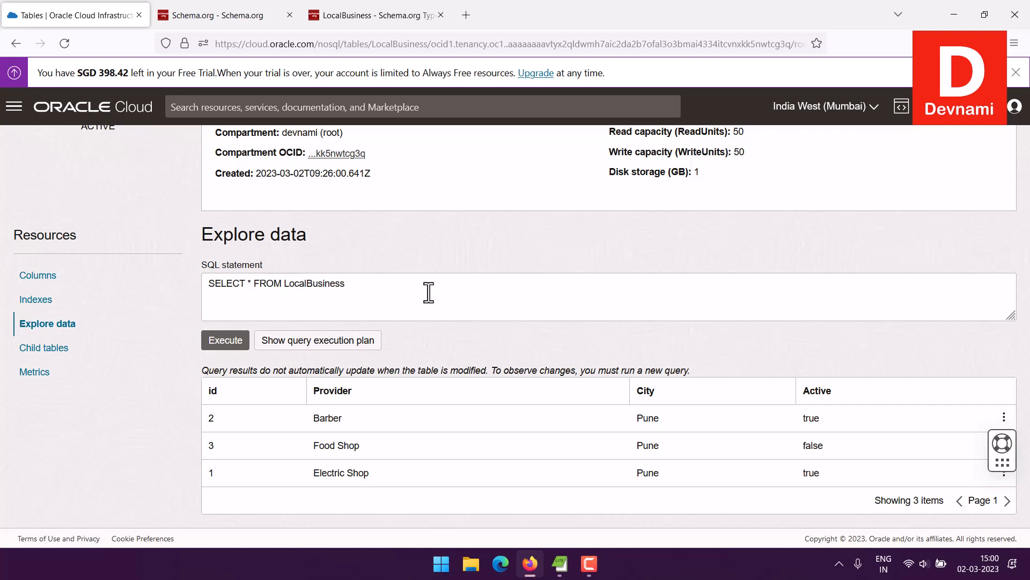
- Review the LocalBusiness table's child tables, indexes and metrics charts
{"action": "left_click", "coordinate": [39, 350]}
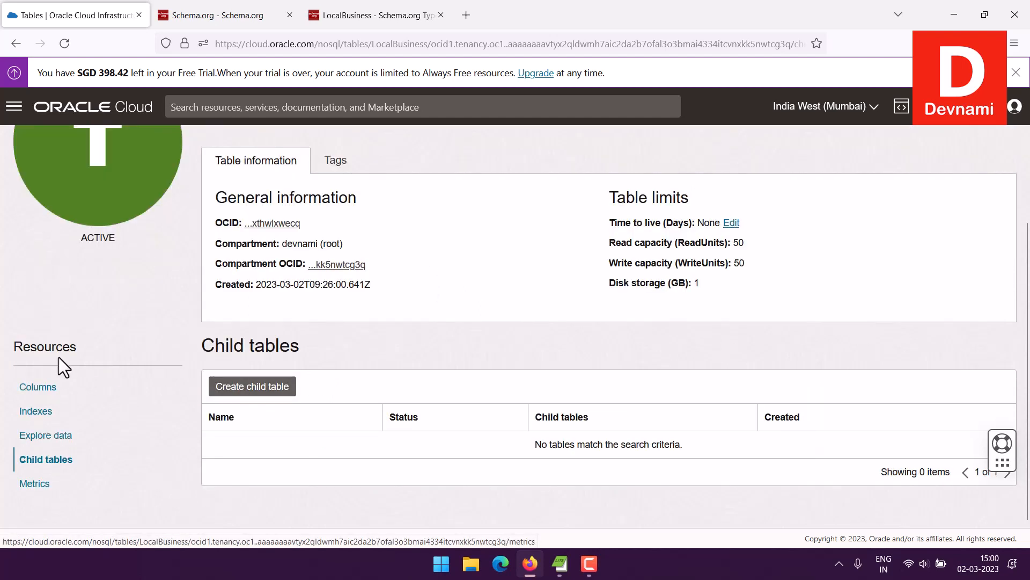
{"action": "left_click", "coordinate": [42, 413]}
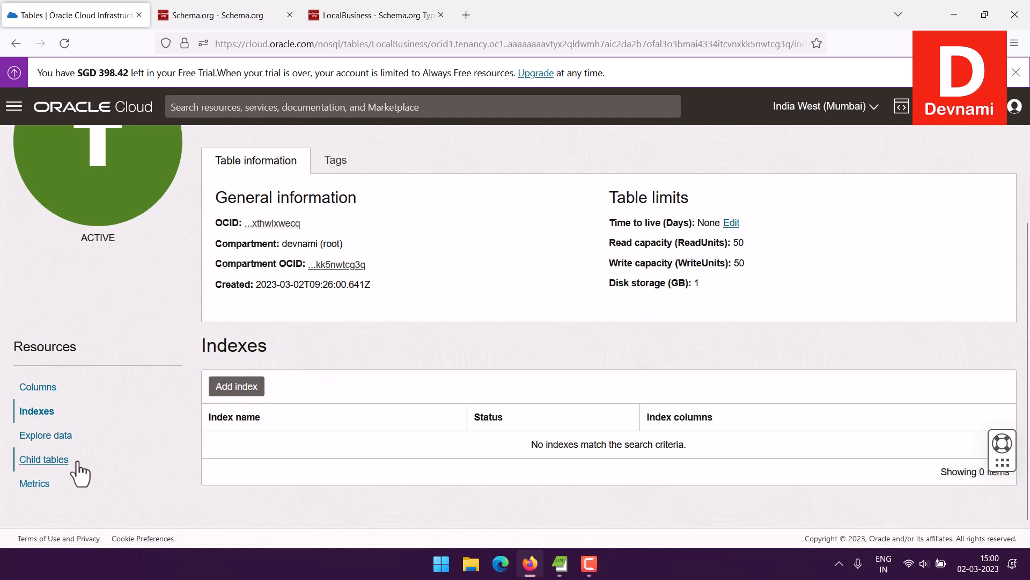
{"action": "left_click", "coordinate": [34, 483]}
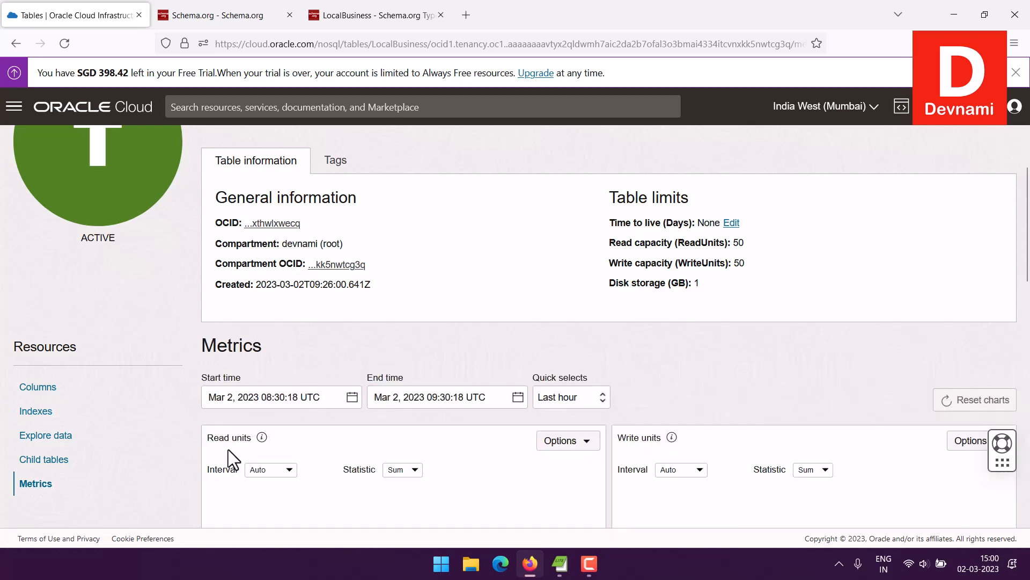
{"action": "scroll", "coordinate": [183, 408], "scroll_direction": "down", "scroll_amount": 10}
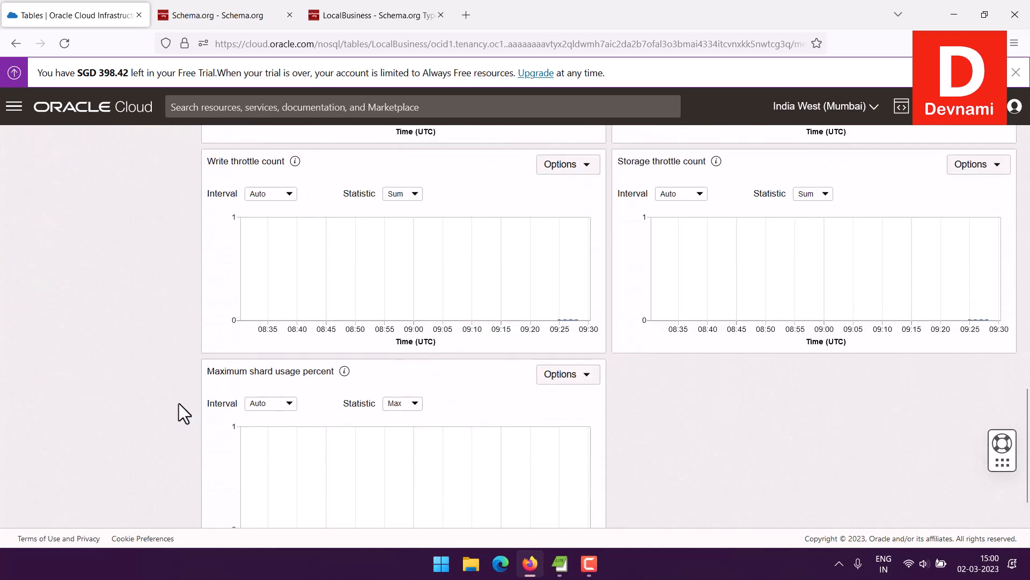
{"action": "scroll", "coordinate": [178, 403], "scroll_direction": "down", "scroll_amount": 1}
{"action": "scroll", "coordinate": [179, 403], "scroll_direction": "up", "scroll_amount": 12}
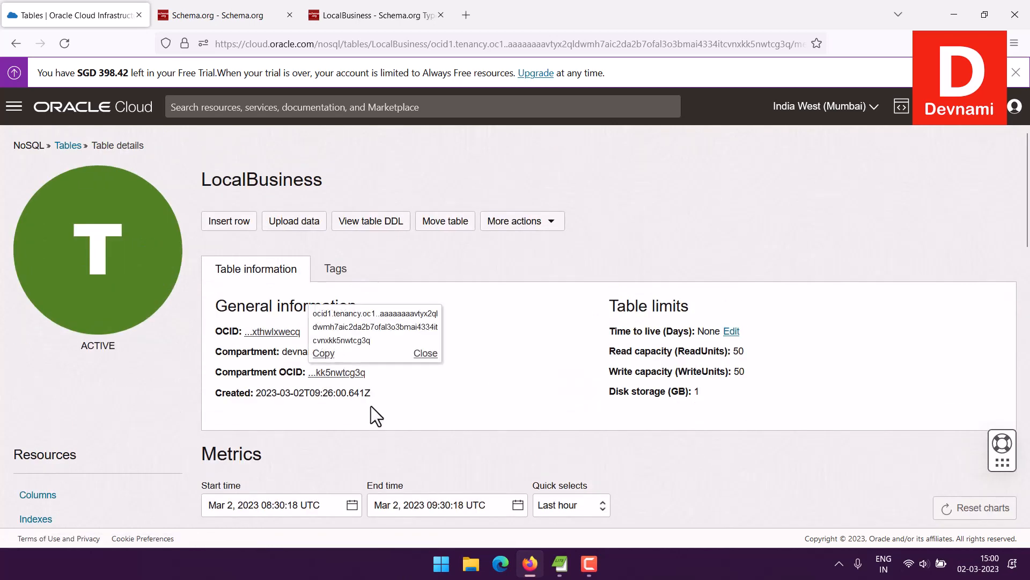
- Open the data upload form for LocalBusiness, check the accepted file format, and close it without uploading
{"action": "left_click", "coordinate": [294, 221]}
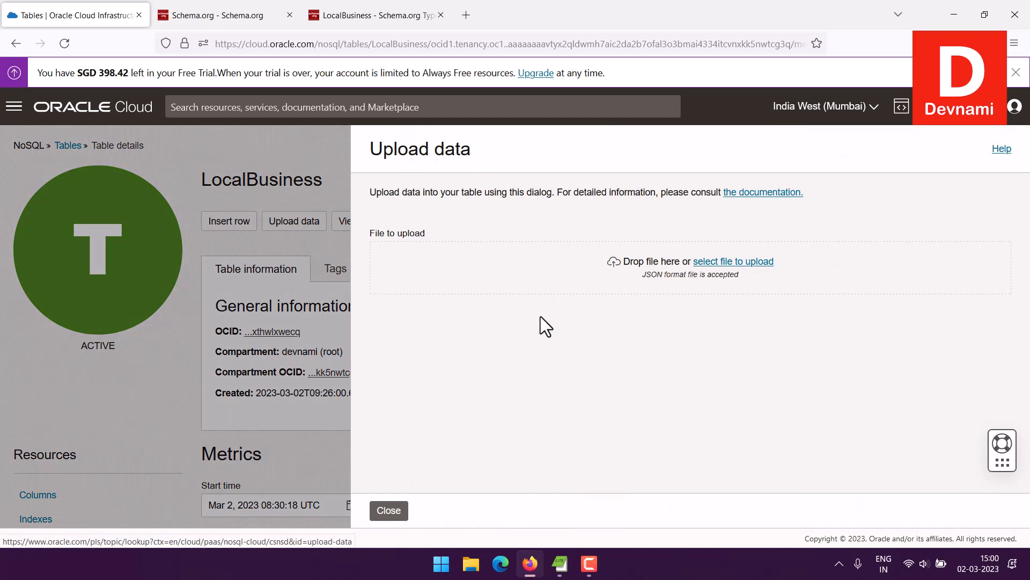
{"action": "left_click_drag", "start_coordinate": [642, 275], "coordinate": [594, 260]}
{"action": "left_click", "coordinate": [769, 275]}
{"action": "left_click", "coordinate": [558, 243]}
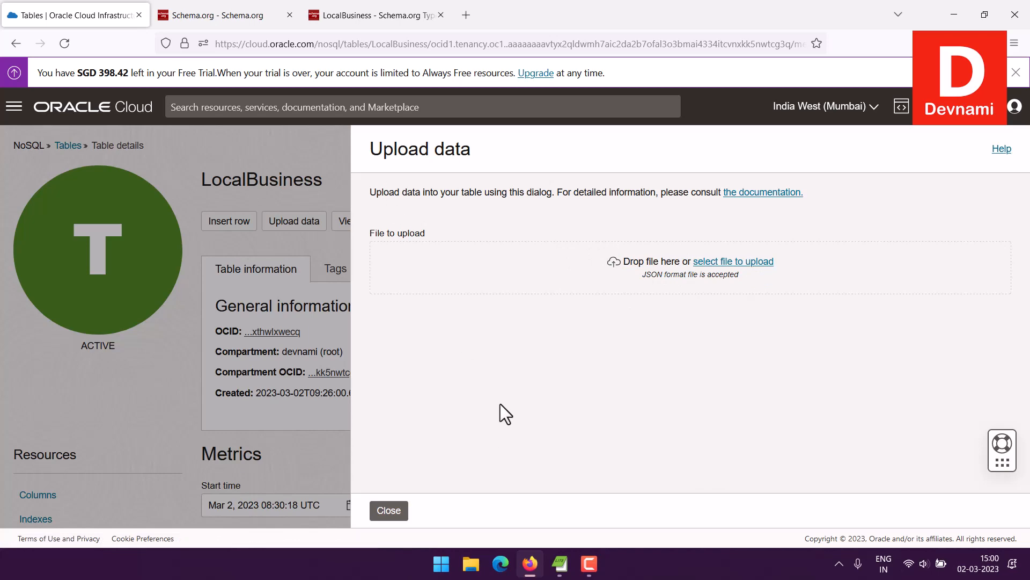
{"action": "left_click", "coordinate": [386, 511]}
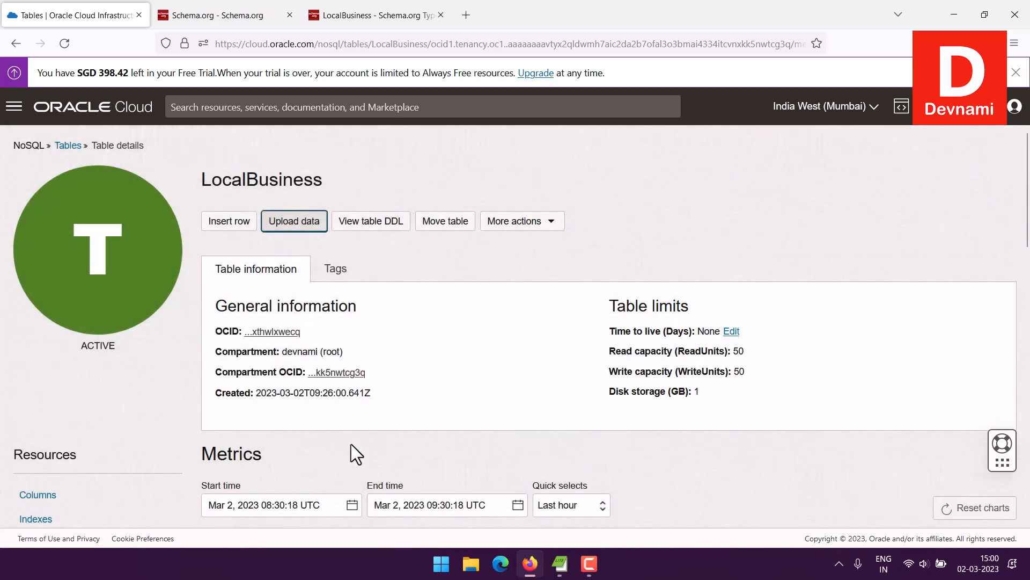
{"action": "left_click", "coordinate": [388, 279]}
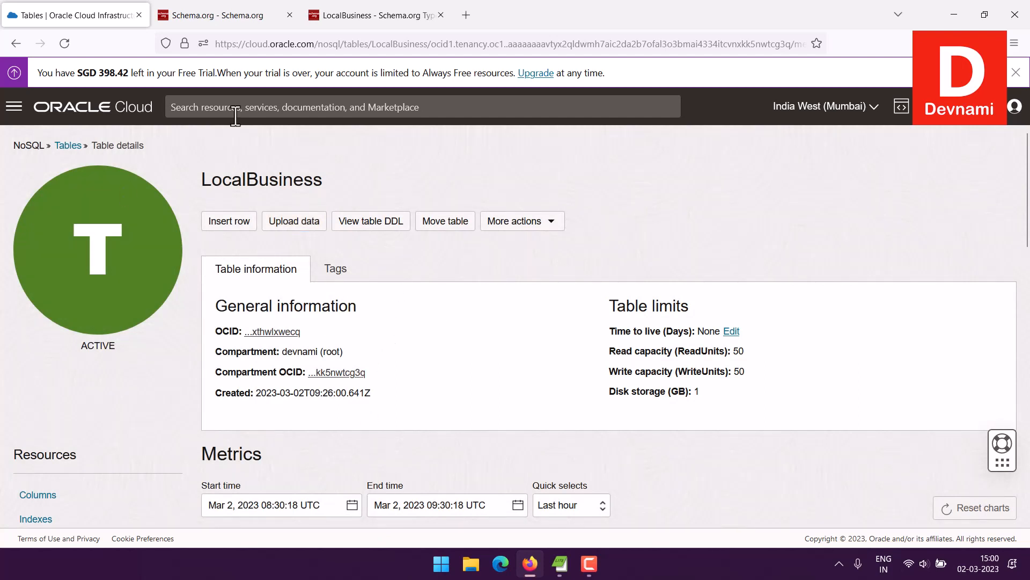